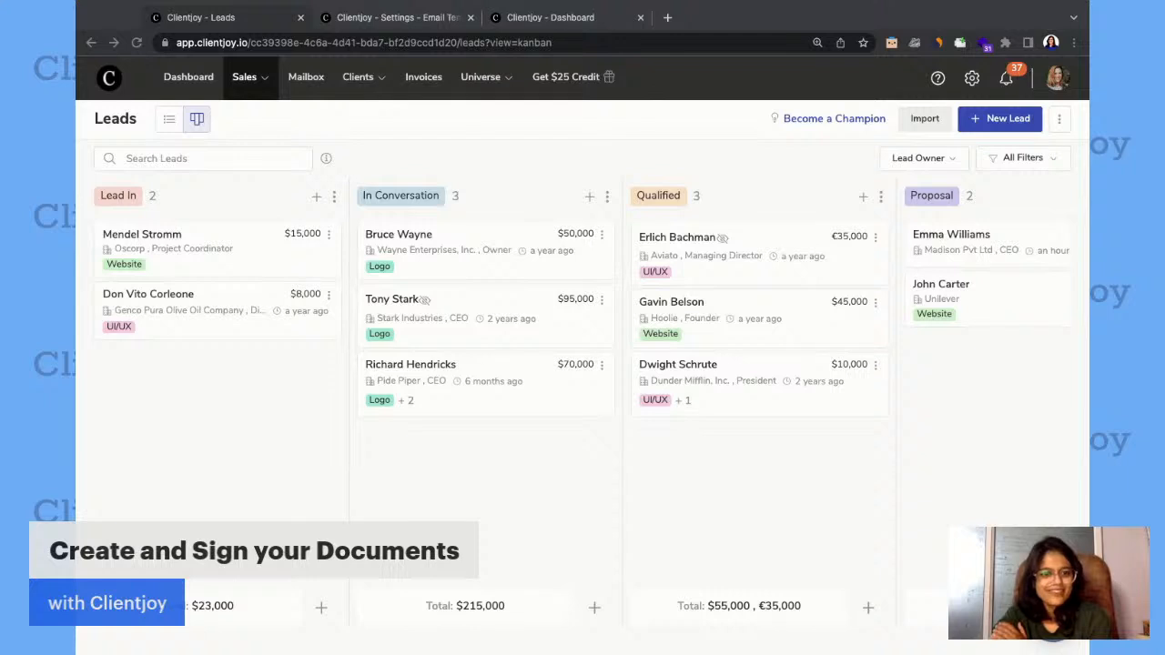
# Open the Madison Pvt Ltd lead in the Proposal stage and show its proposals.
pyautogui.click(539, 182)
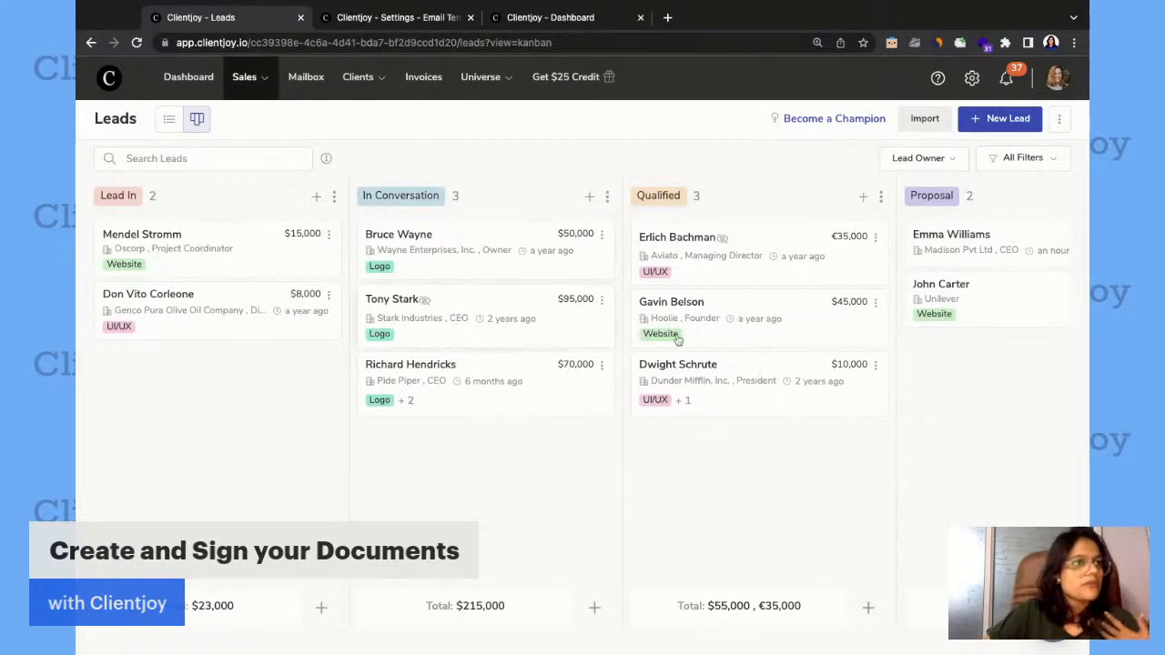
pyautogui.hscroll(3, 673, 337)
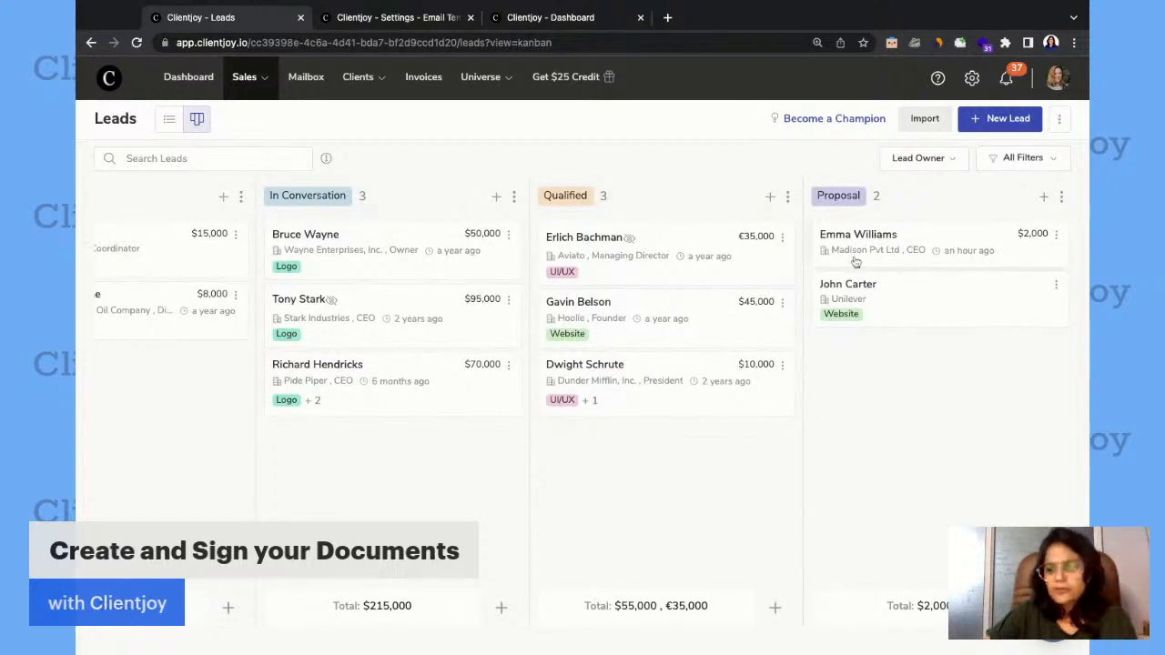
pyautogui.hscroll(2, 916, 409)
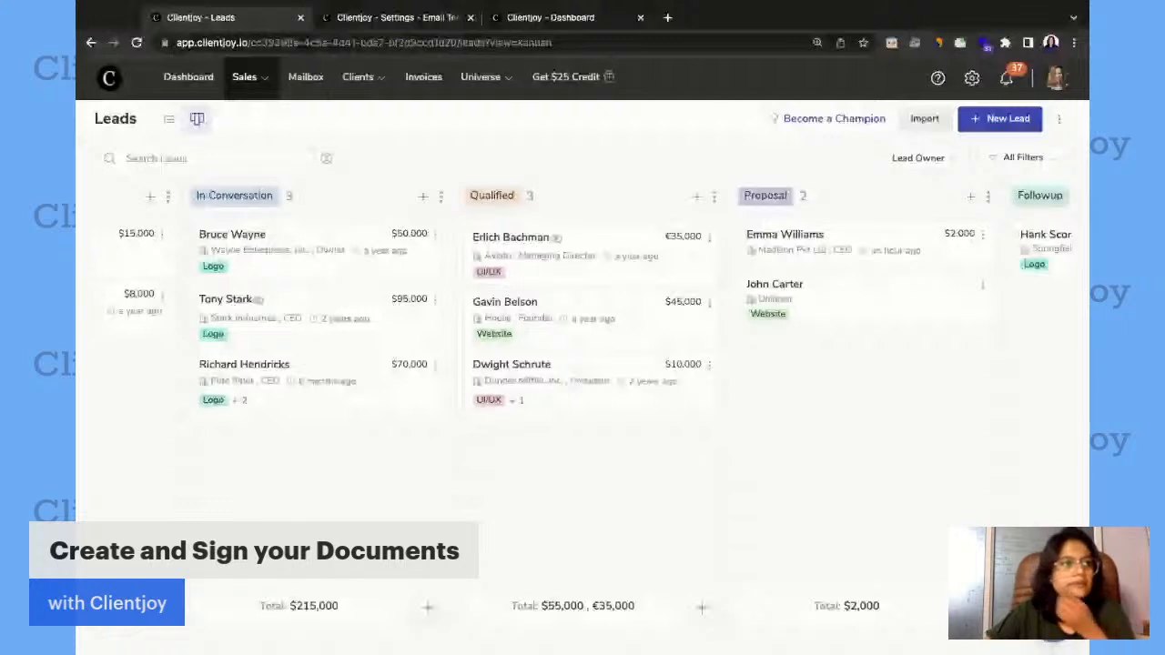
pyautogui.hscroll(2, 861, 249)
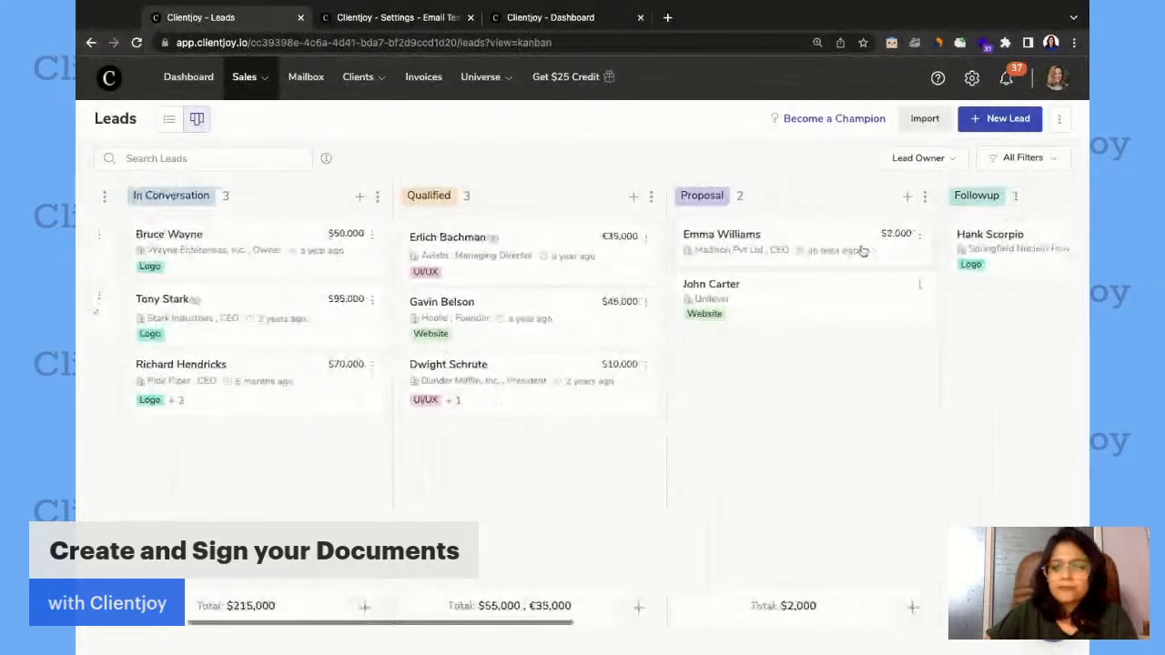
pyautogui.click(788, 247)
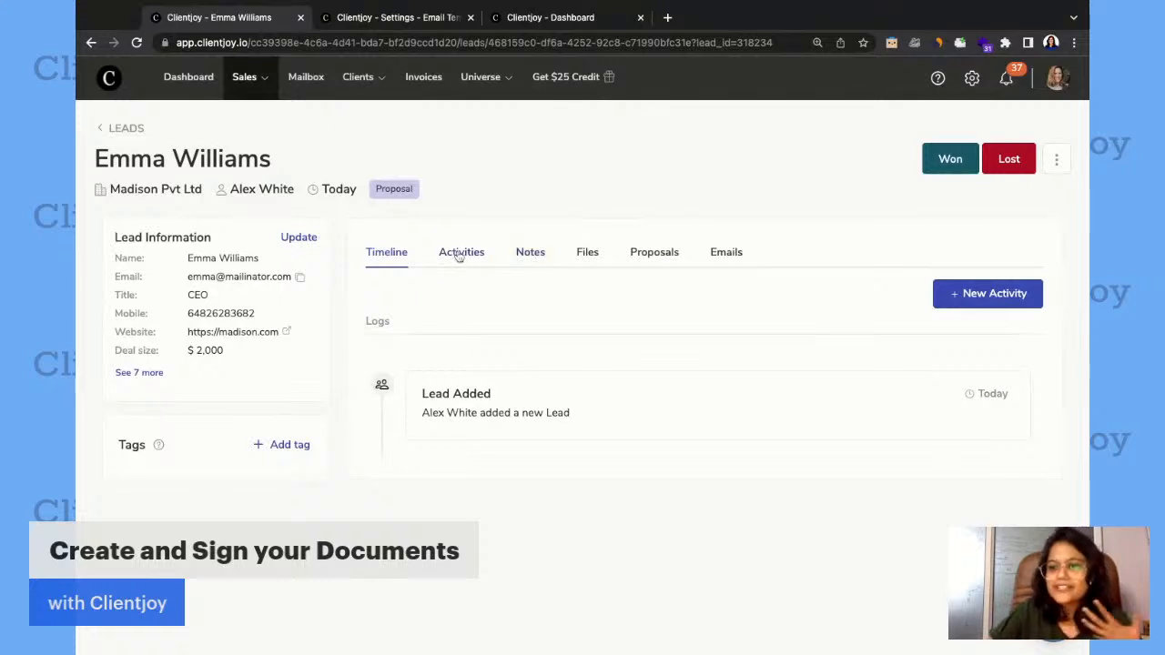
pyautogui.click(655, 255)
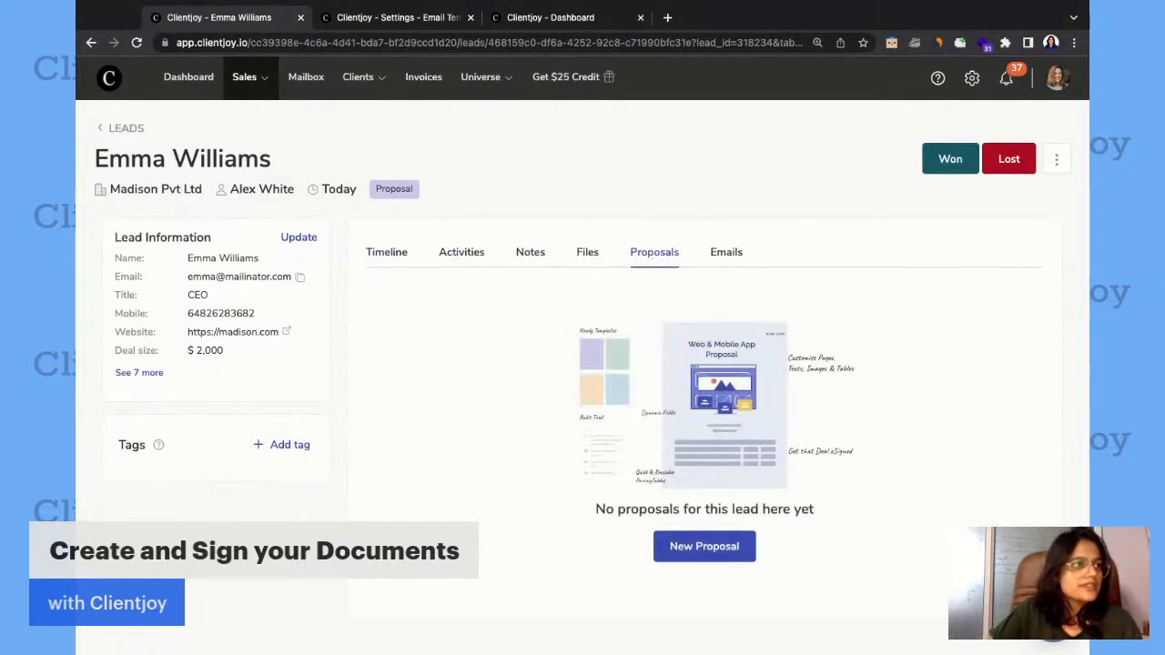
# Create a new proposal for this lead titled "Branding for Madison".
pyautogui.click(698, 547)
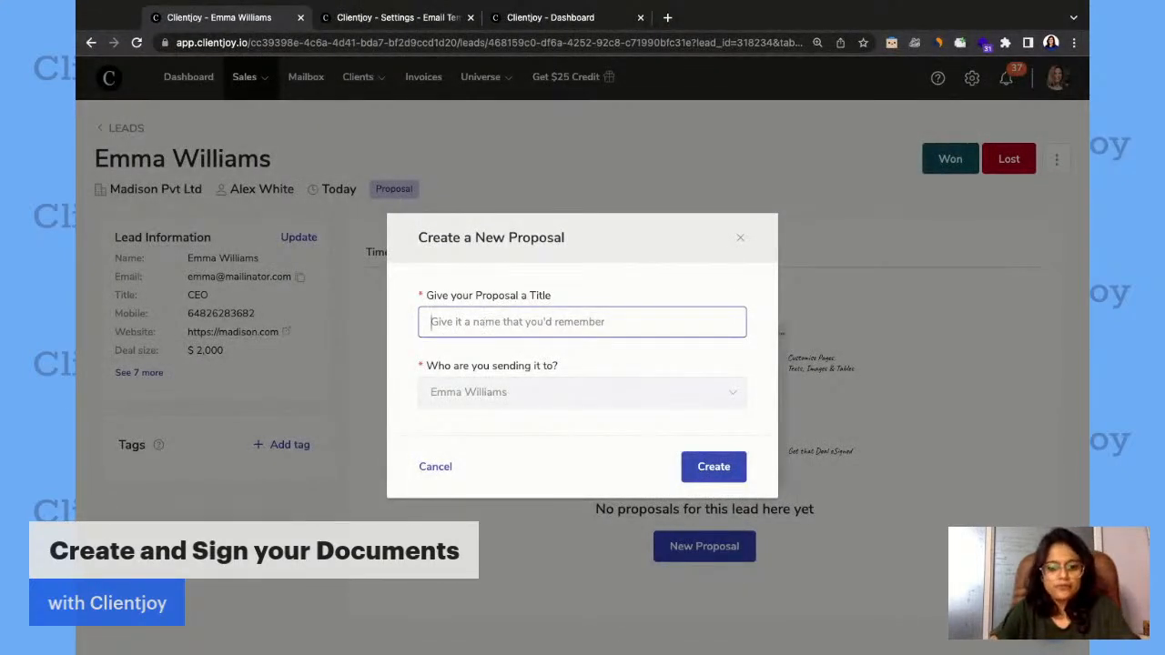
pyautogui.write('Bra')
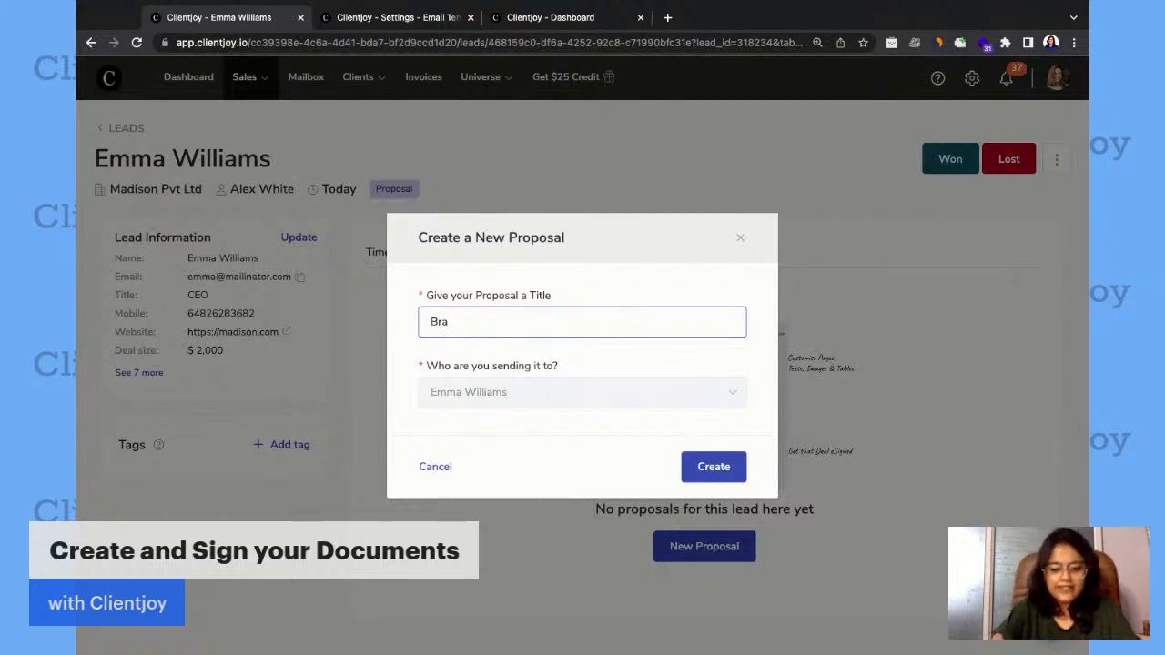
pyautogui.write('nding f')
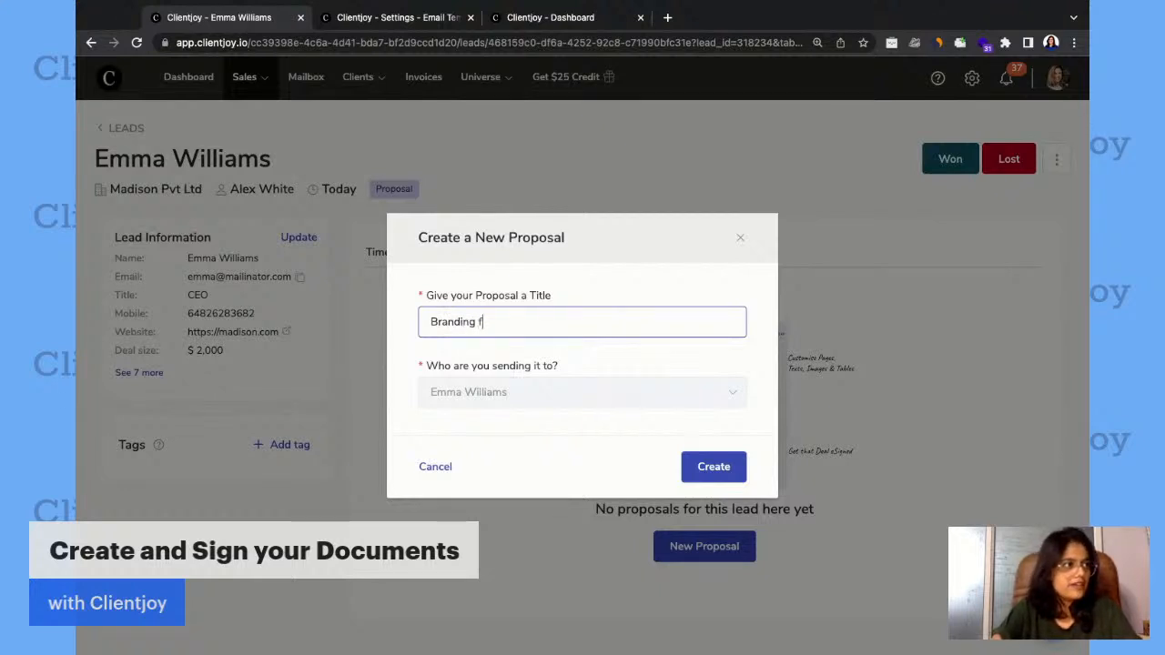
pyautogui.write('or Madison')
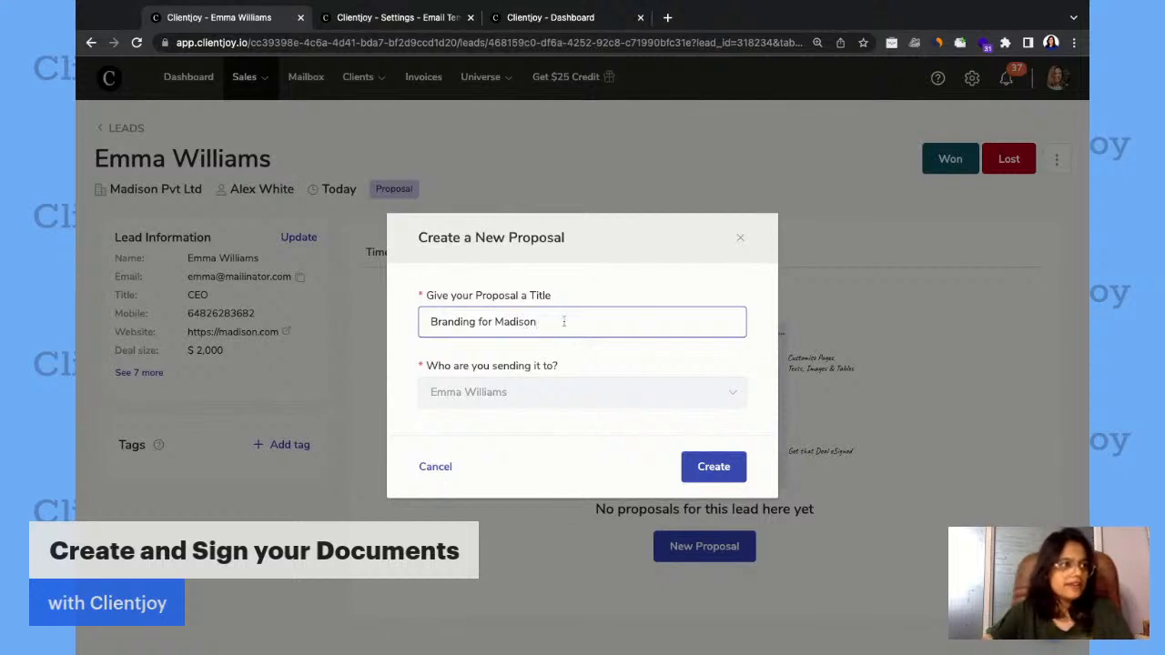
pyautogui.click(714, 470)
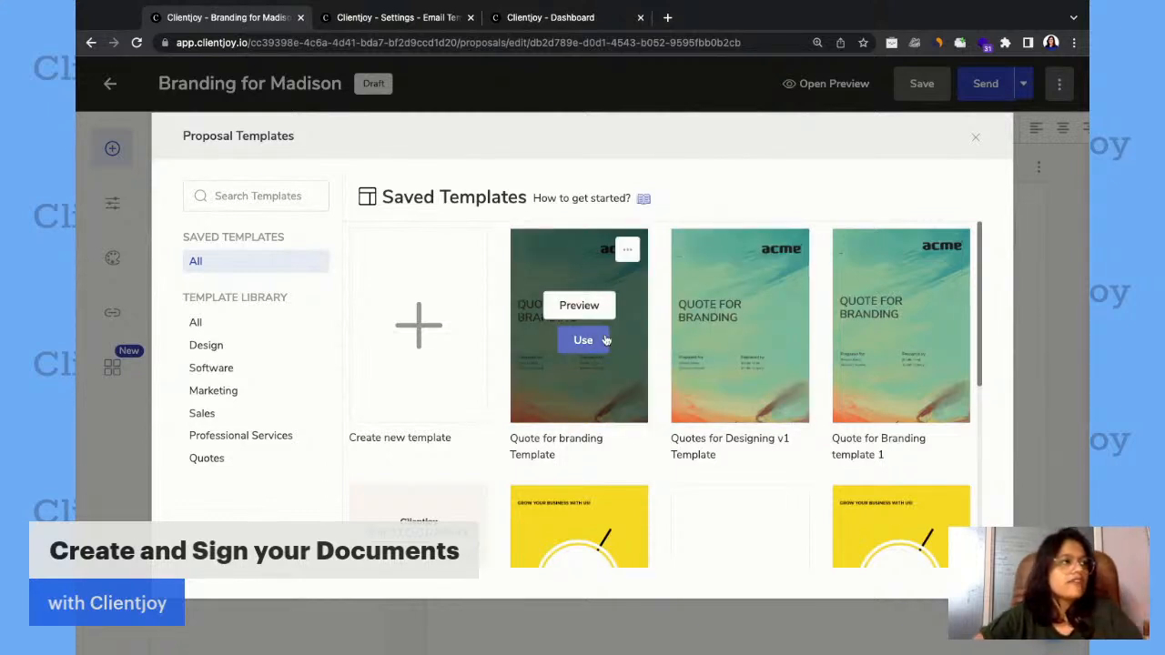
# Browse the saved proposal templates and the Design and Software library categories, ending back at all saved templates.
pyautogui.scroll(-3, 725, 359)
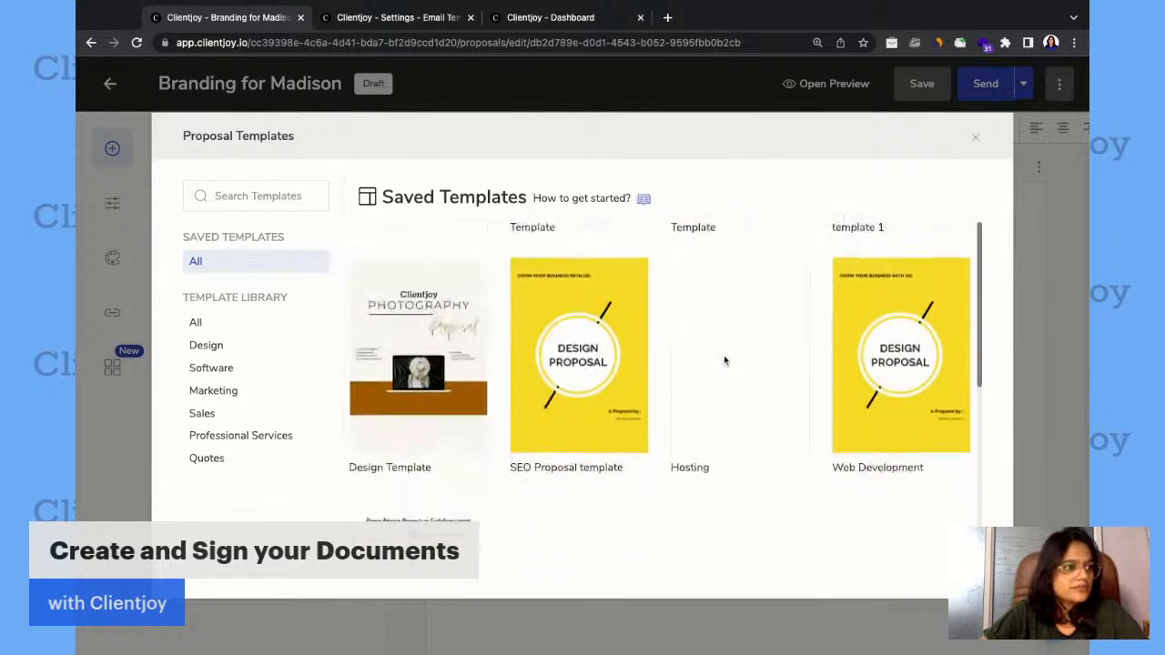
pyautogui.scroll(1, 725, 360)
pyautogui.scroll(2, 723, 360)
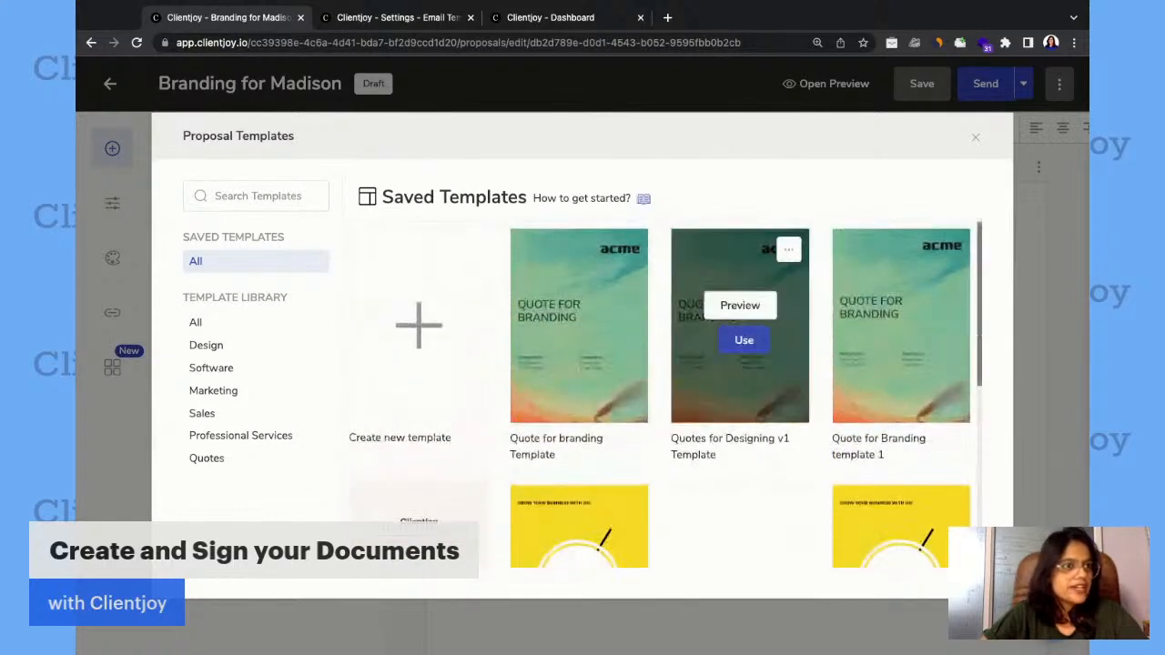
pyautogui.click(207, 346)
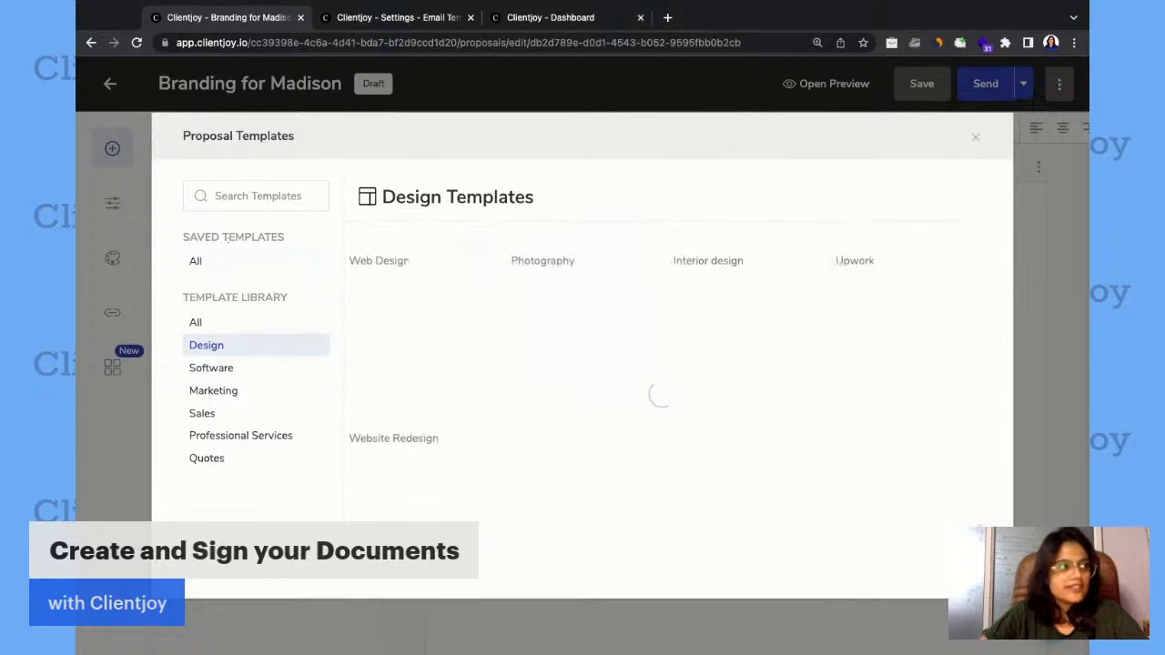
pyautogui.click(216, 369)
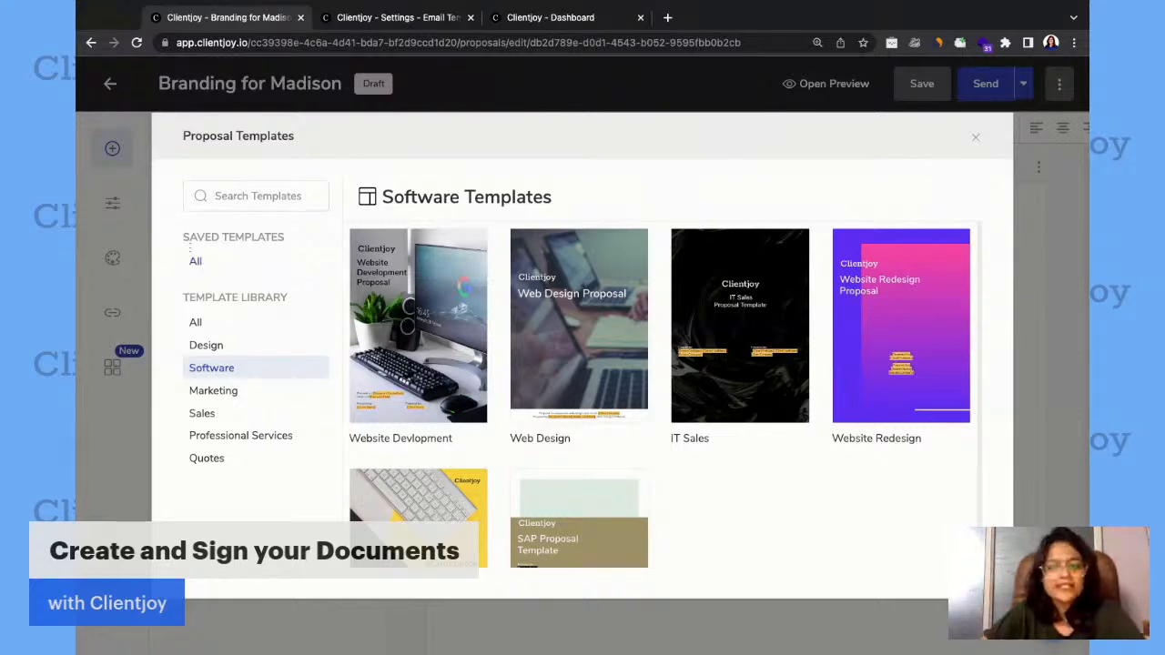
pyautogui.click(197, 262)
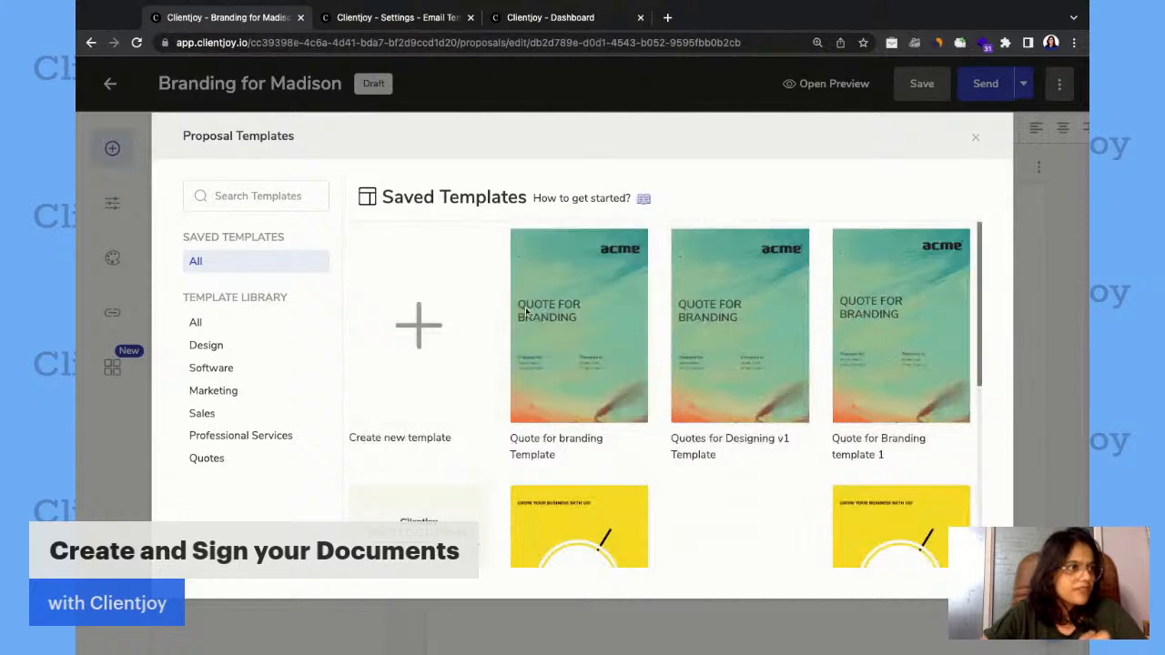
# Preview the saved "Quote for branding Template" and review its cover page and cover letter.
pyautogui.moveTo(569, 339)
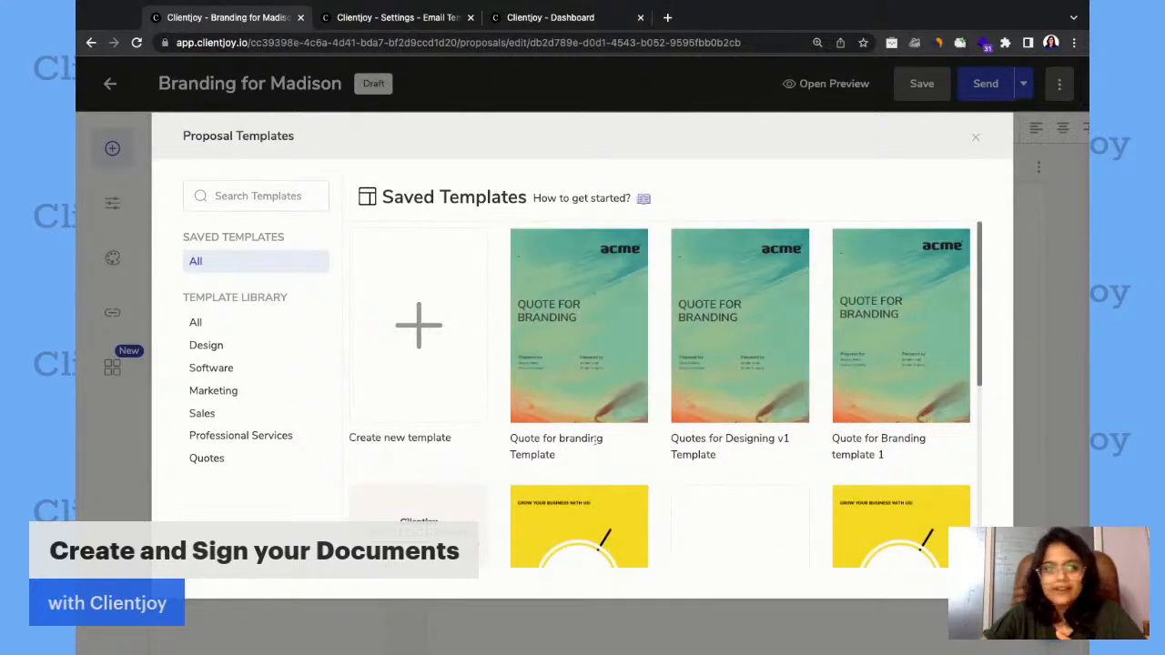
pyautogui.moveTo(578, 310)
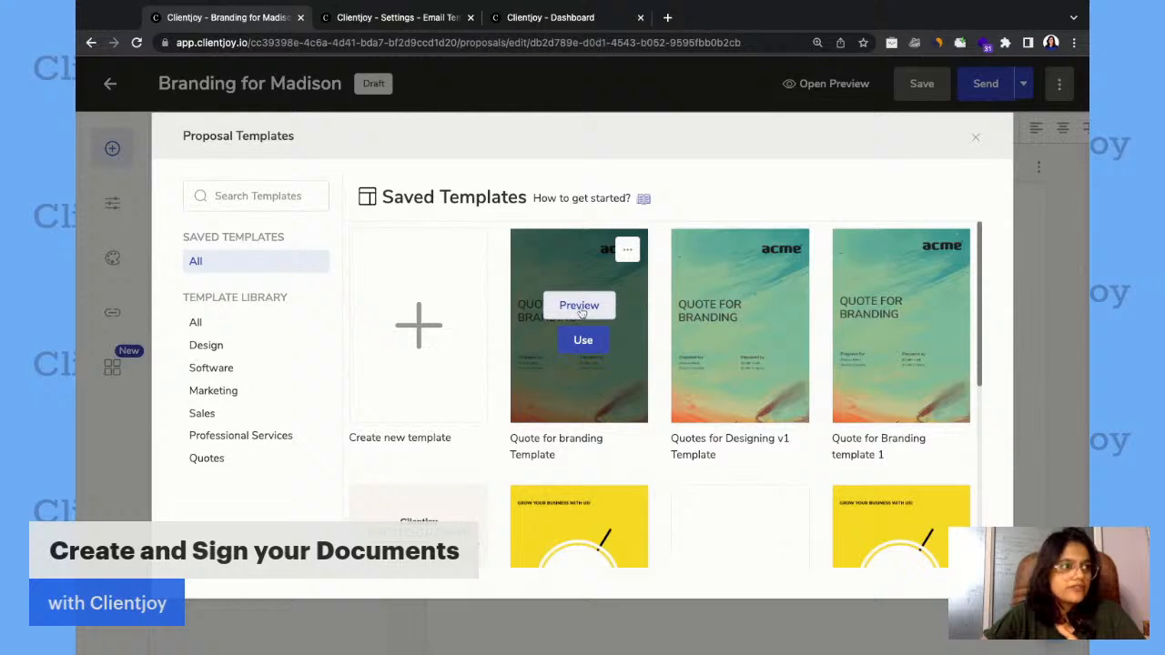
pyautogui.click(580, 307)
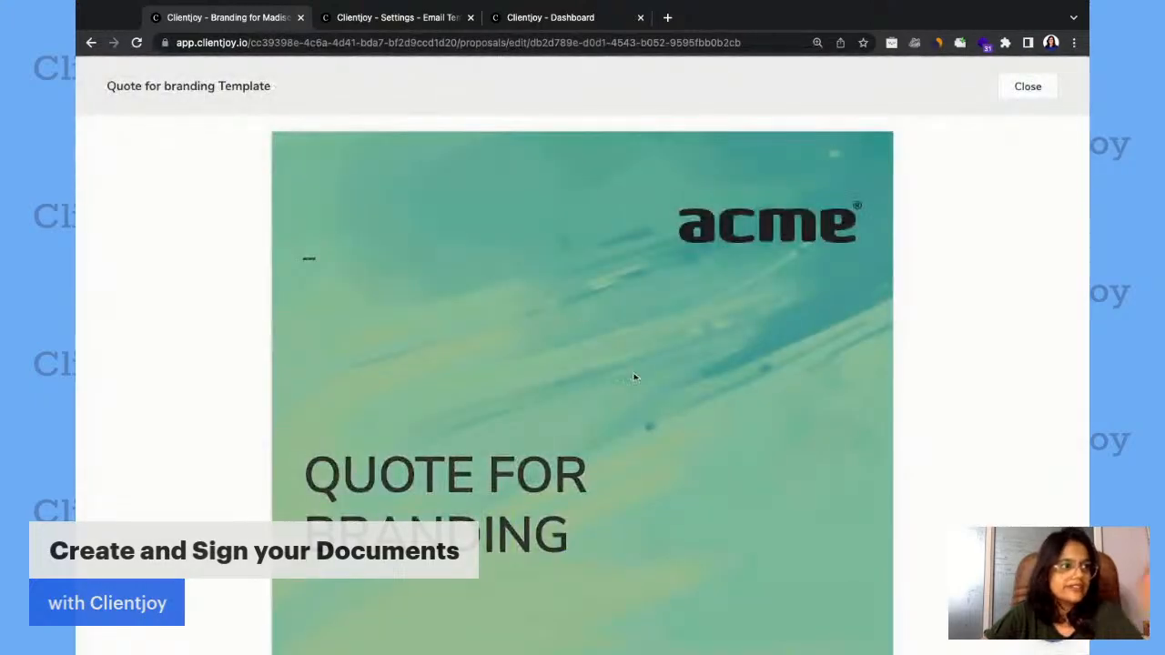
pyautogui.scroll(-4, 634, 378)
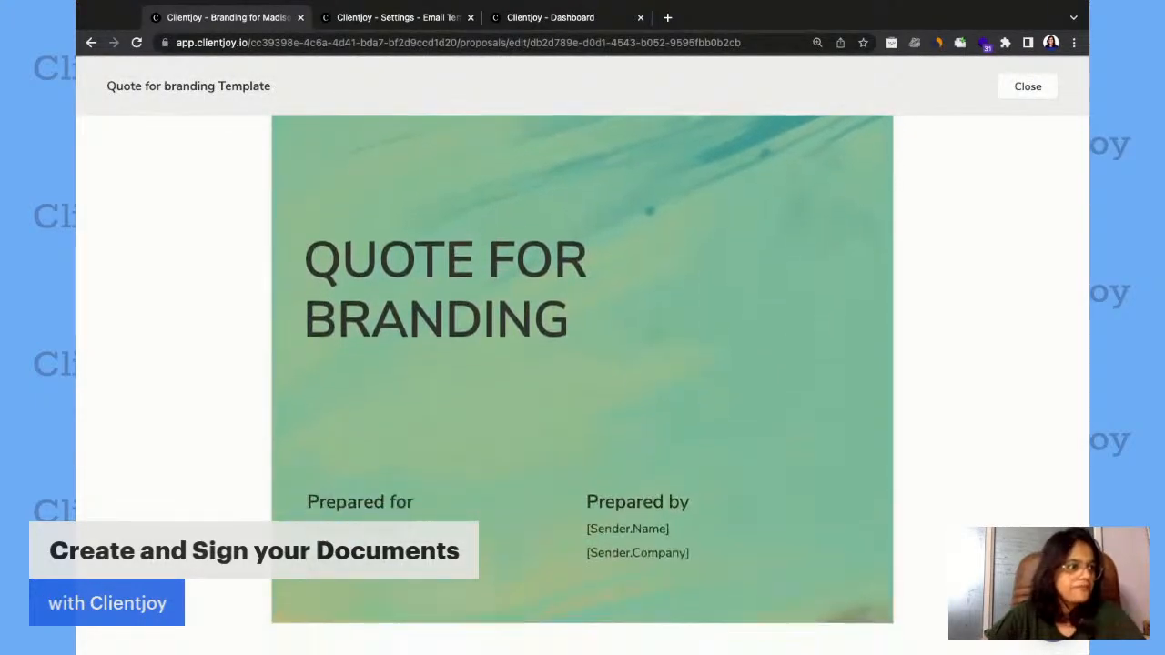
pyautogui.scroll(-4, 562, 468)
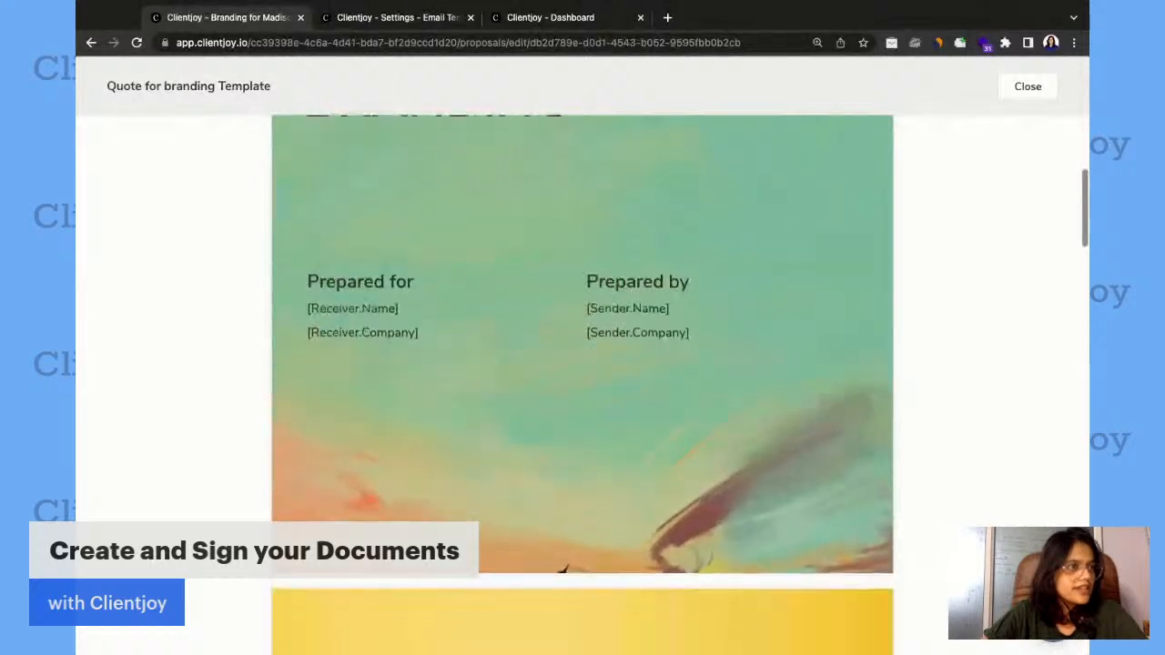
pyautogui.scroll(-6, 563, 468)
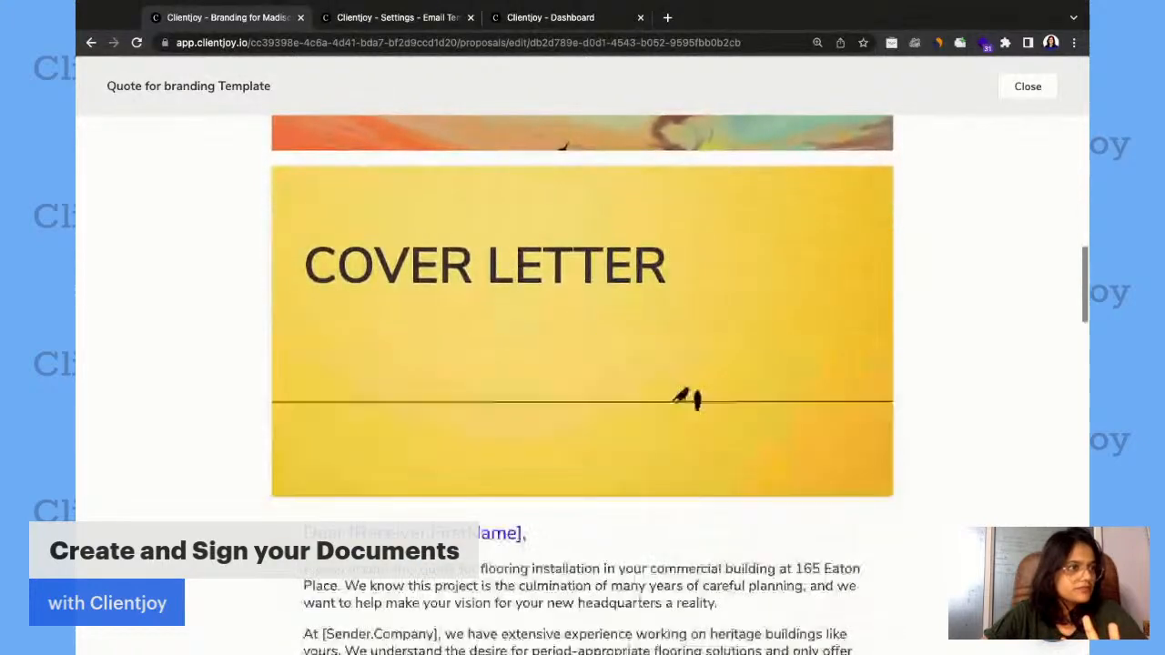
pyautogui.scroll(-3, 699, 380)
pyautogui.scroll(5, 697, 380)
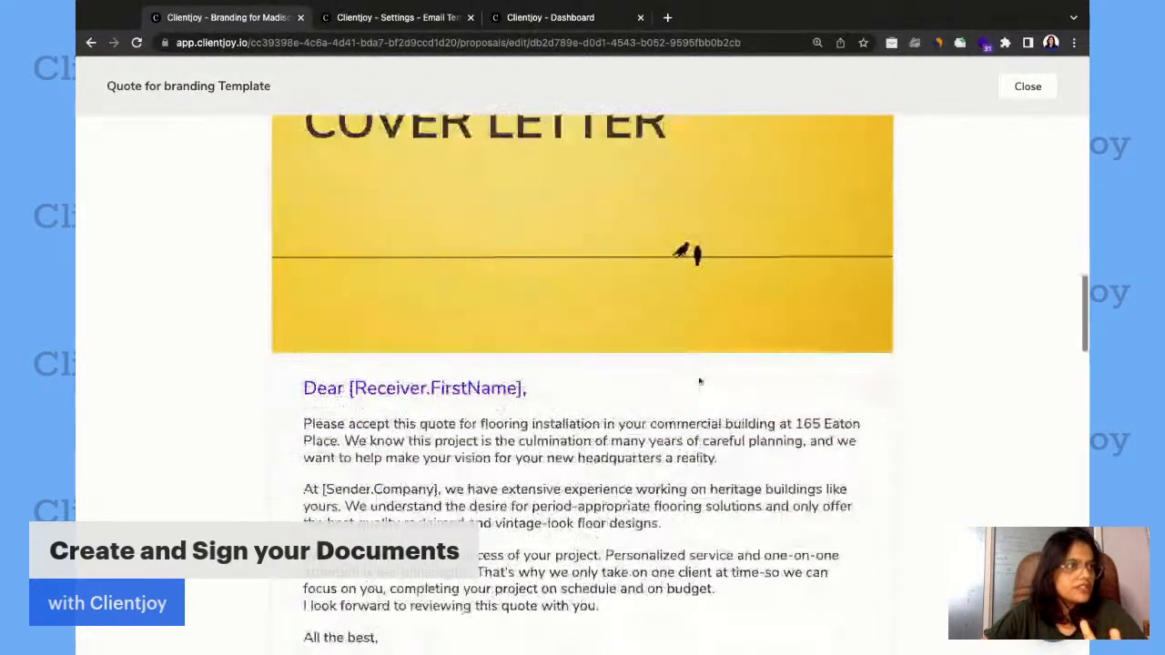
pyautogui.scroll(9, 563, 357)
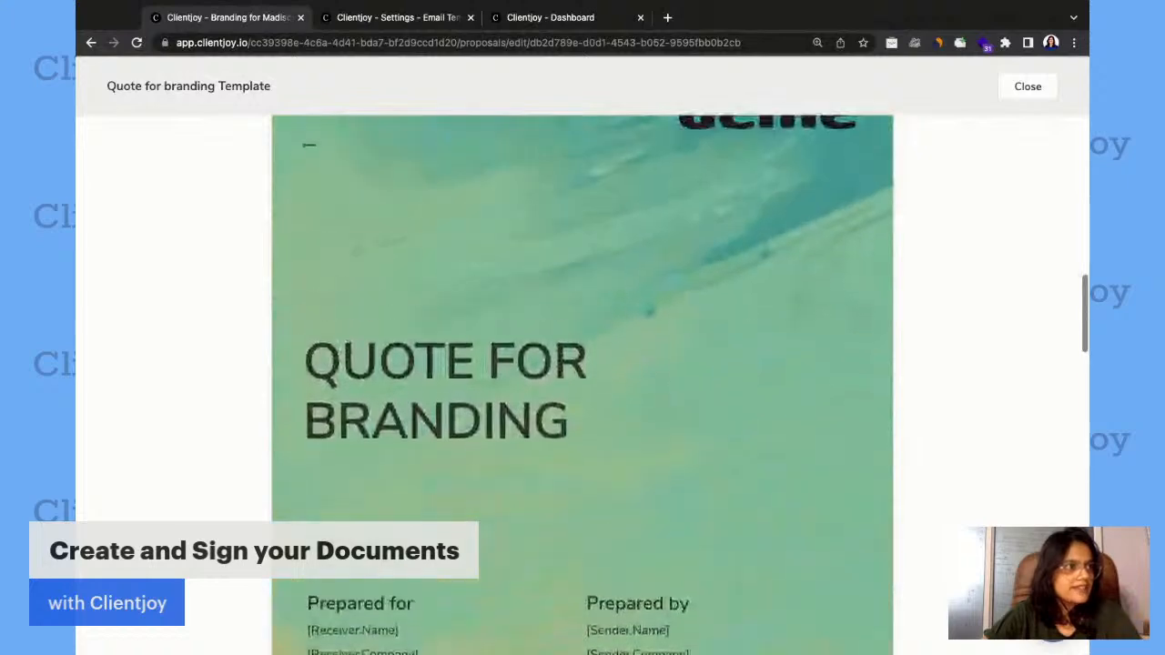
pyautogui.scroll(1, 582, 383)
pyautogui.scroll(-5, 582, 382)
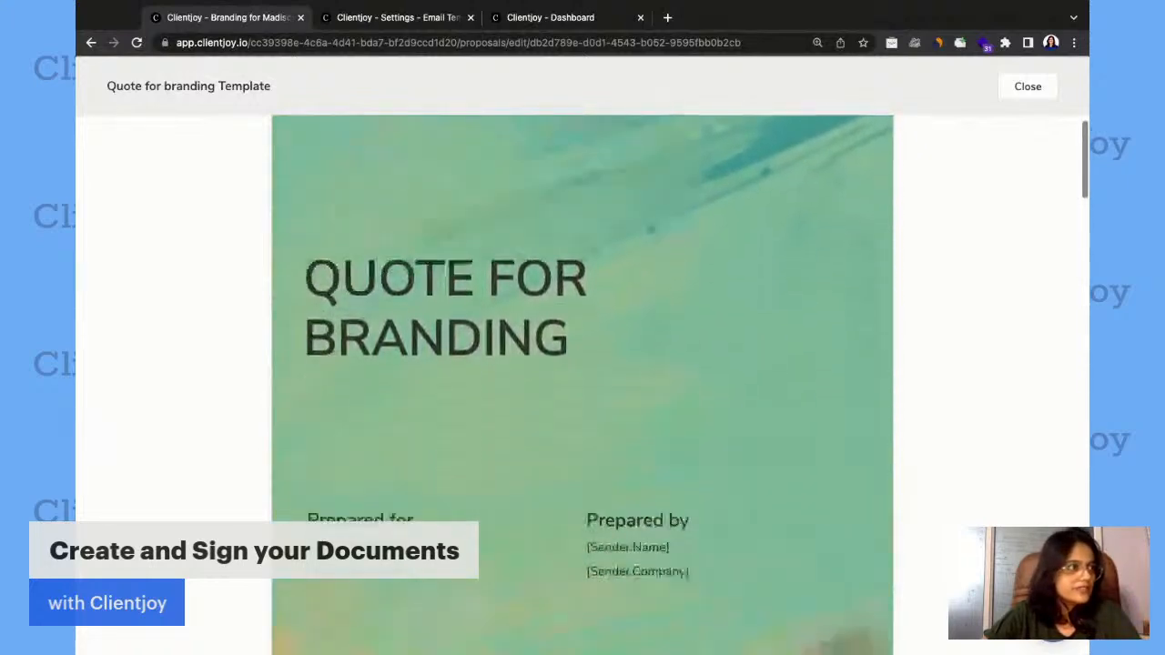
pyautogui.scroll(-9, 583, 382)
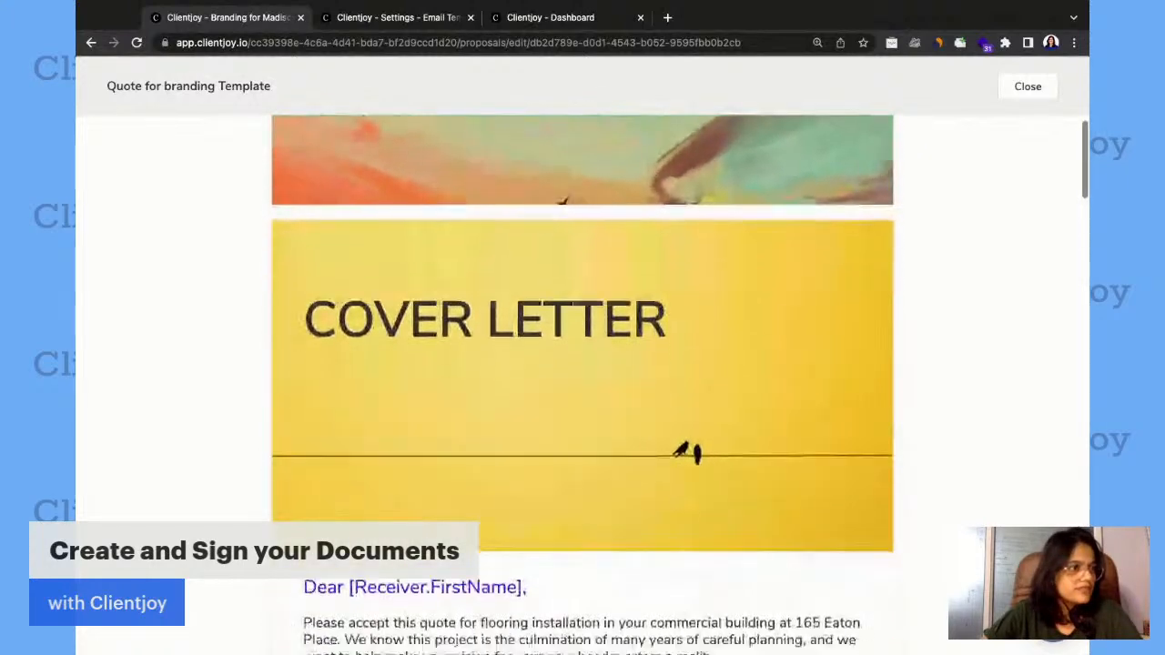
pyautogui.scroll(-8, 582, 382)
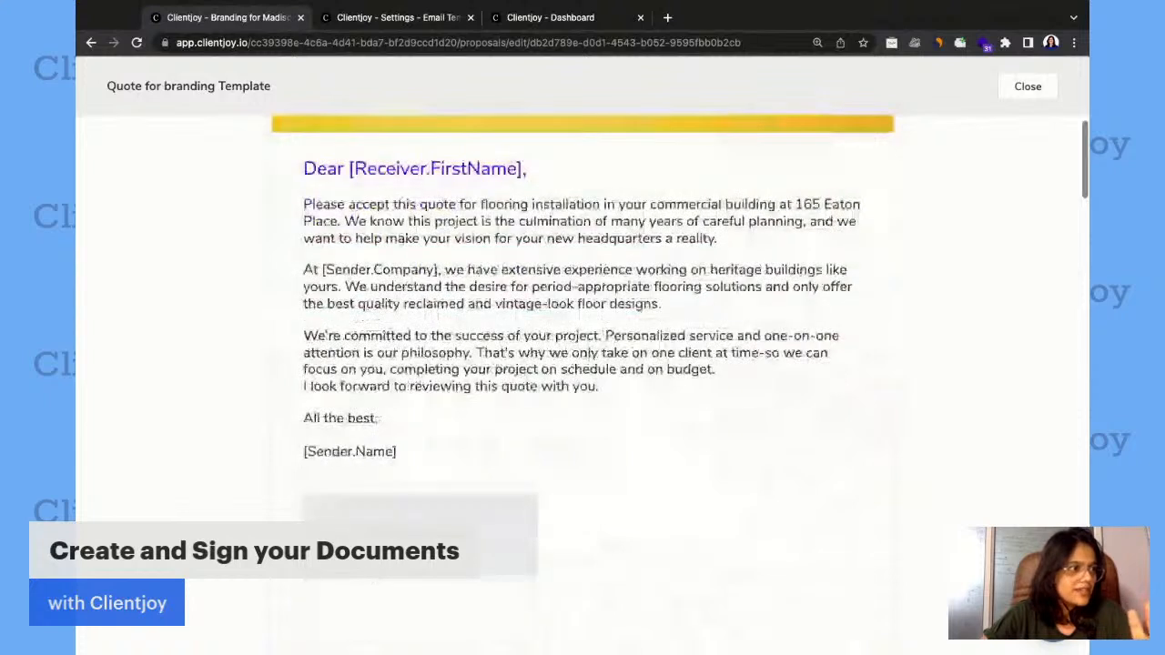
pyautogui.scroll(1, 583, 382)
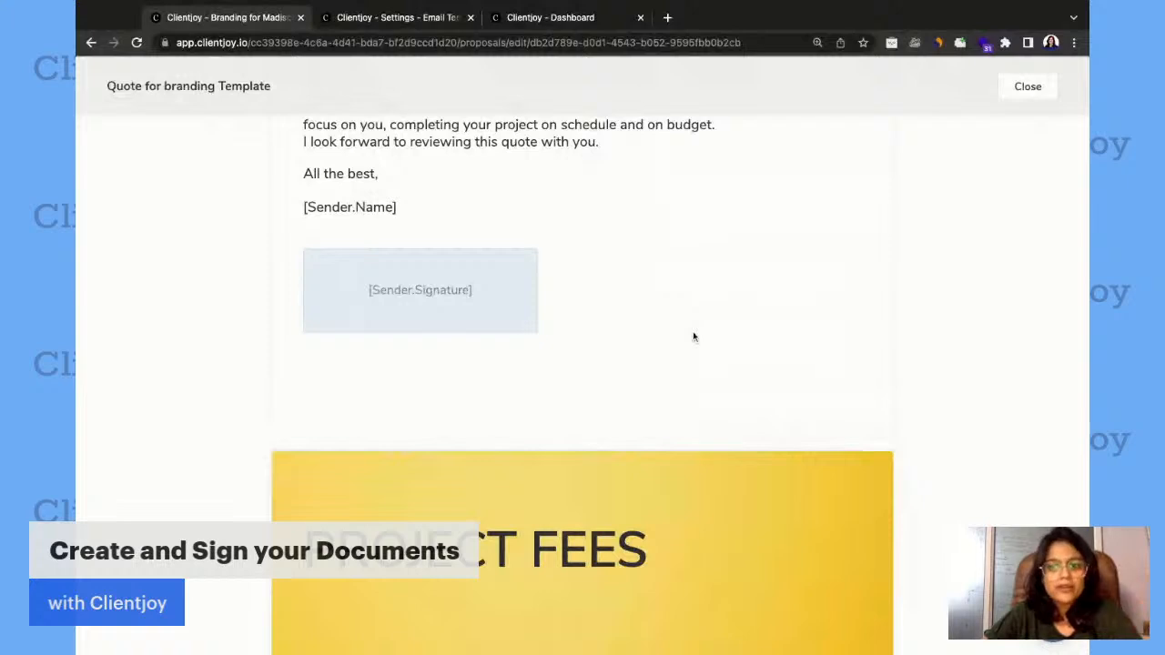
# Review the Project Fees page and its pricing and deposit terms in the template preview.
pyautogui.scroll(-3, 692, 336)
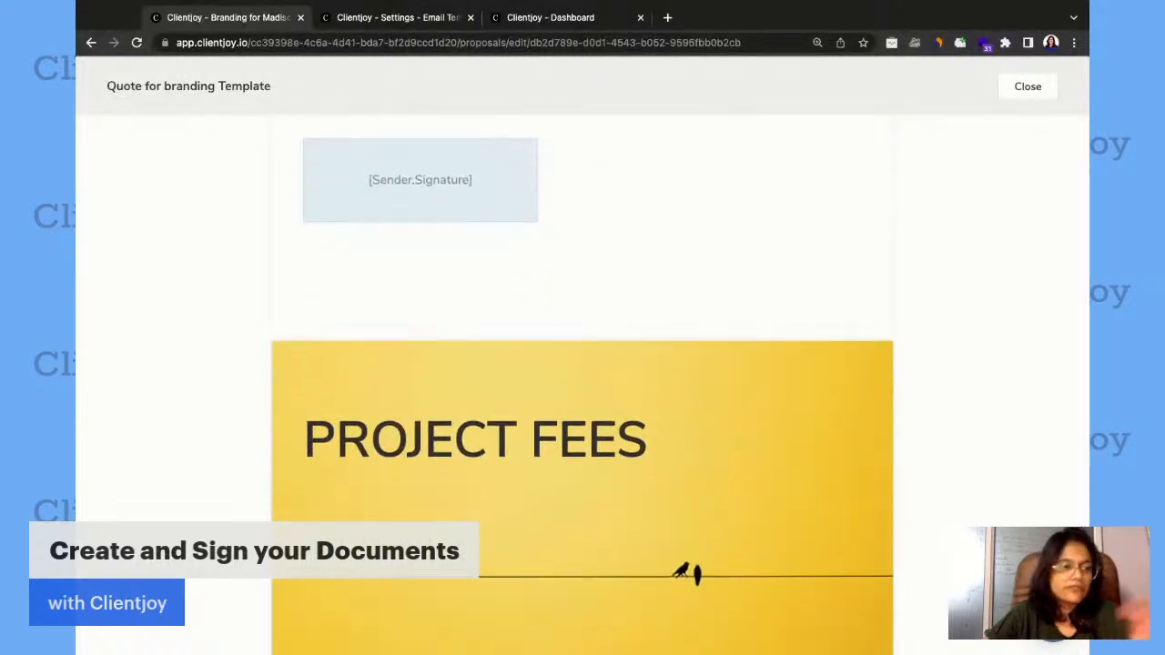
pyautogui.scroll(-5, 582, 383)
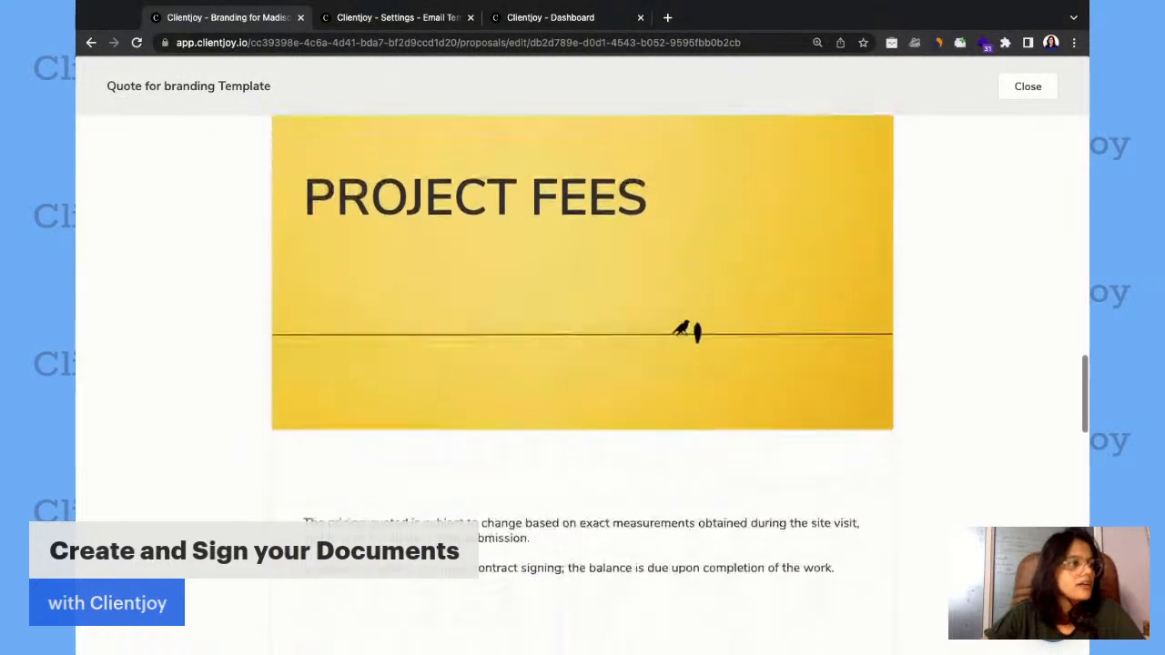
pyautogui.scroll(2, 548, 353)
pyautogui.scroll(-3, 548, 353)
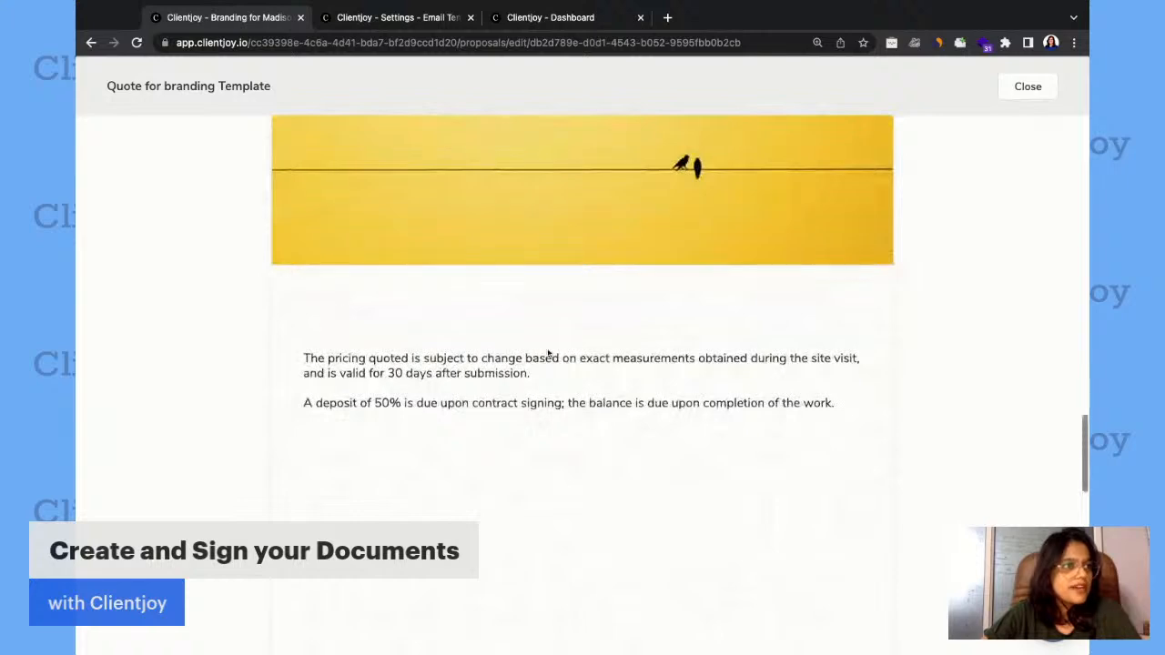
pyautogui.scroll(-5, 549, 355)
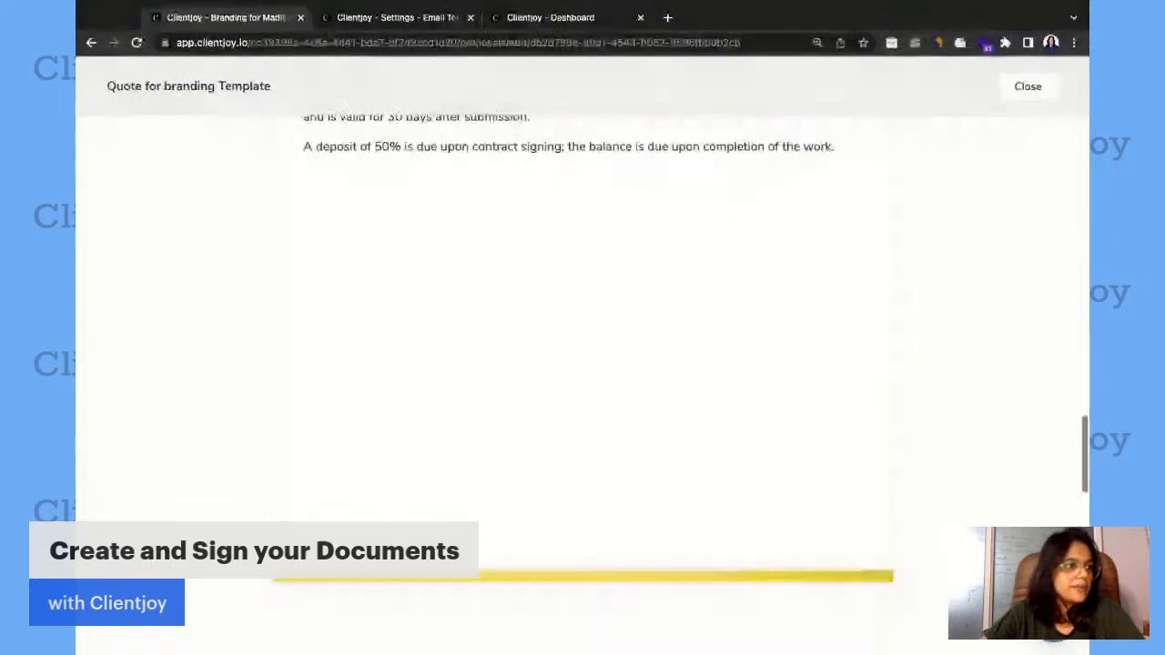
pyautogui.scroll(-5, 582, 364)
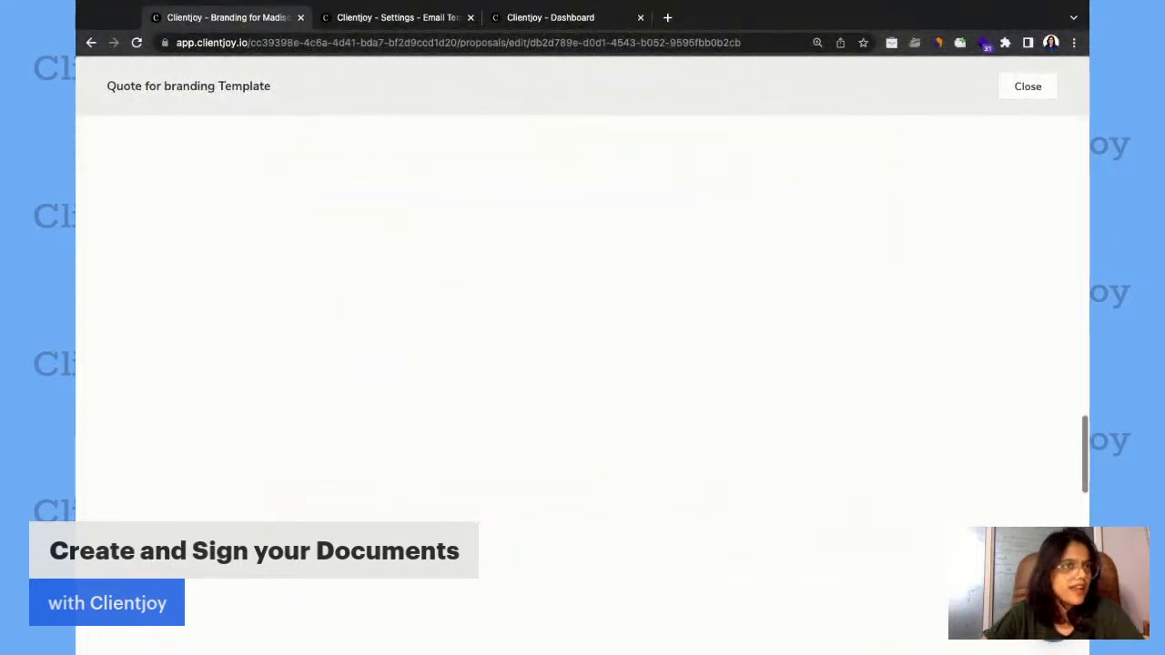
pyautogui.scroll(5, 582, 364)
pyautogui.scroll(10, 741, 229)
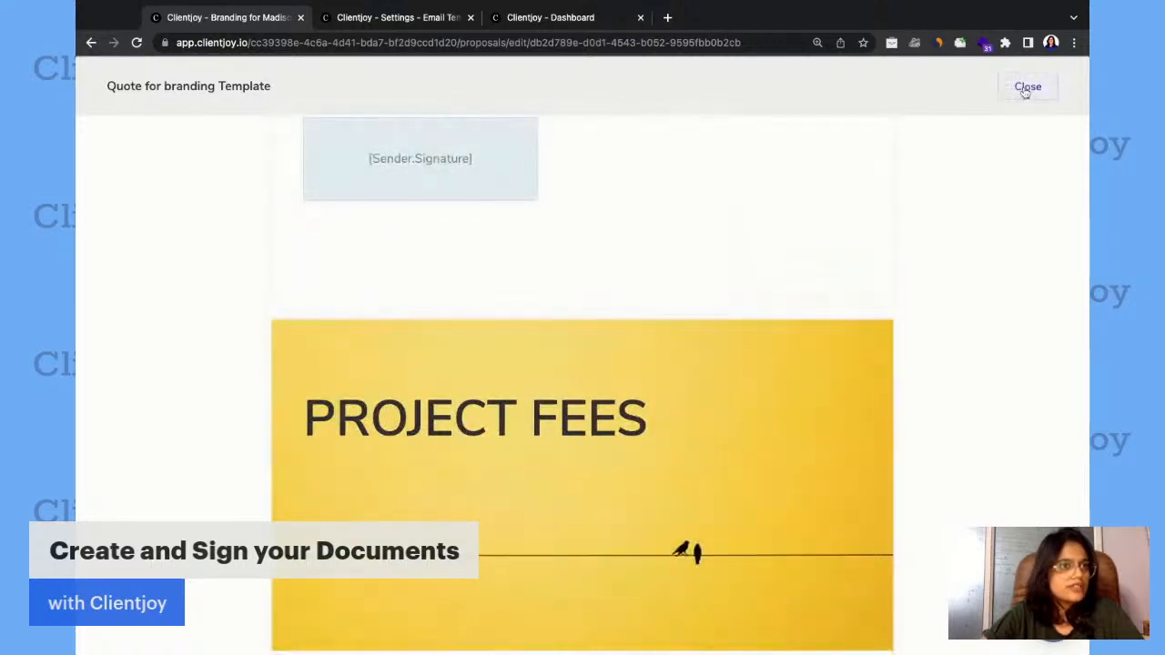
# Examine the Sign Off page's terms and receiver signature field in the preview, ending back at the cover page.
pyautogui.scroll(-10, 764, 366)
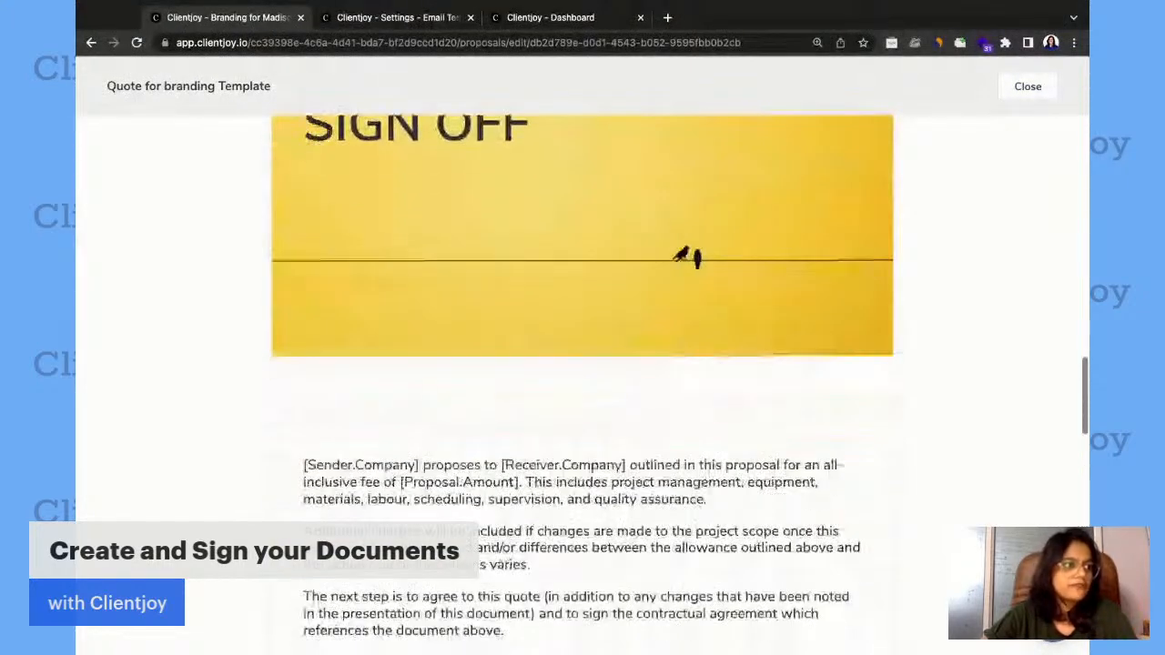
pyautogui.scroll(-3, 583, 364)
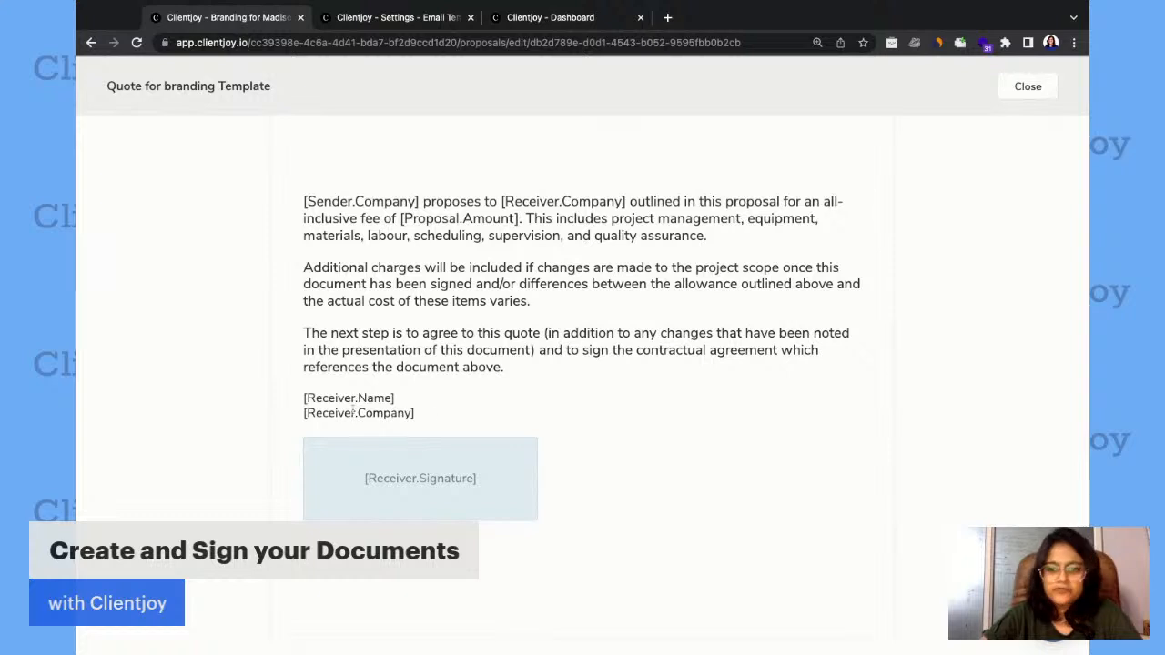
pyautogui.scroll(3, 380, 412)
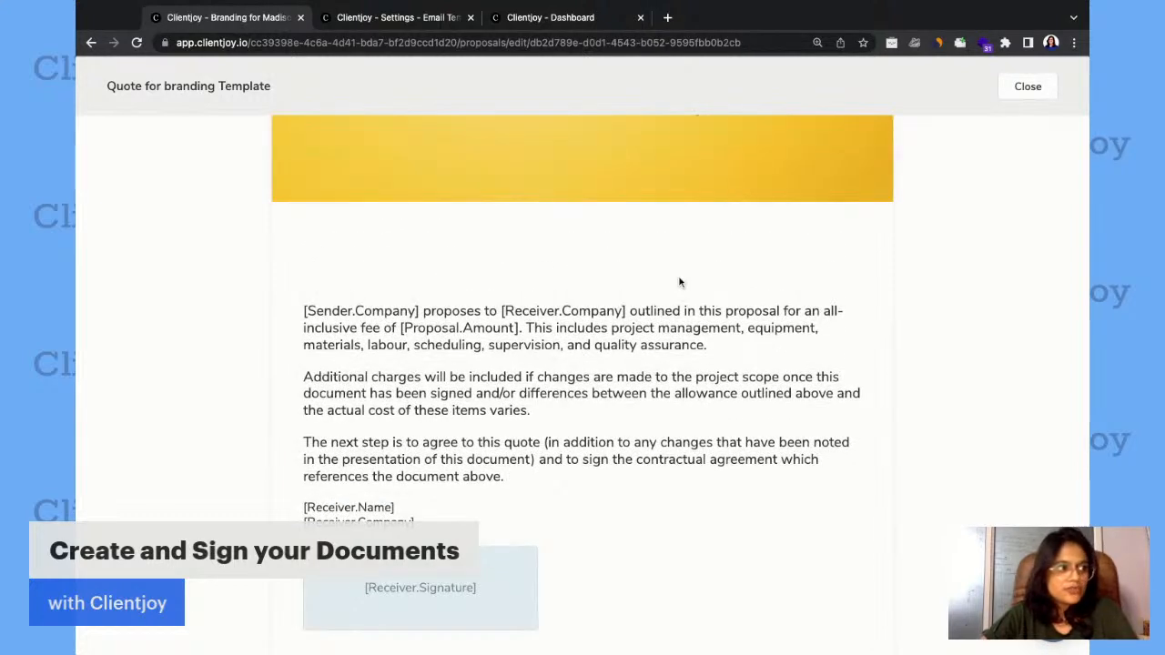
pyautogui.scroll(2, 678, 282)
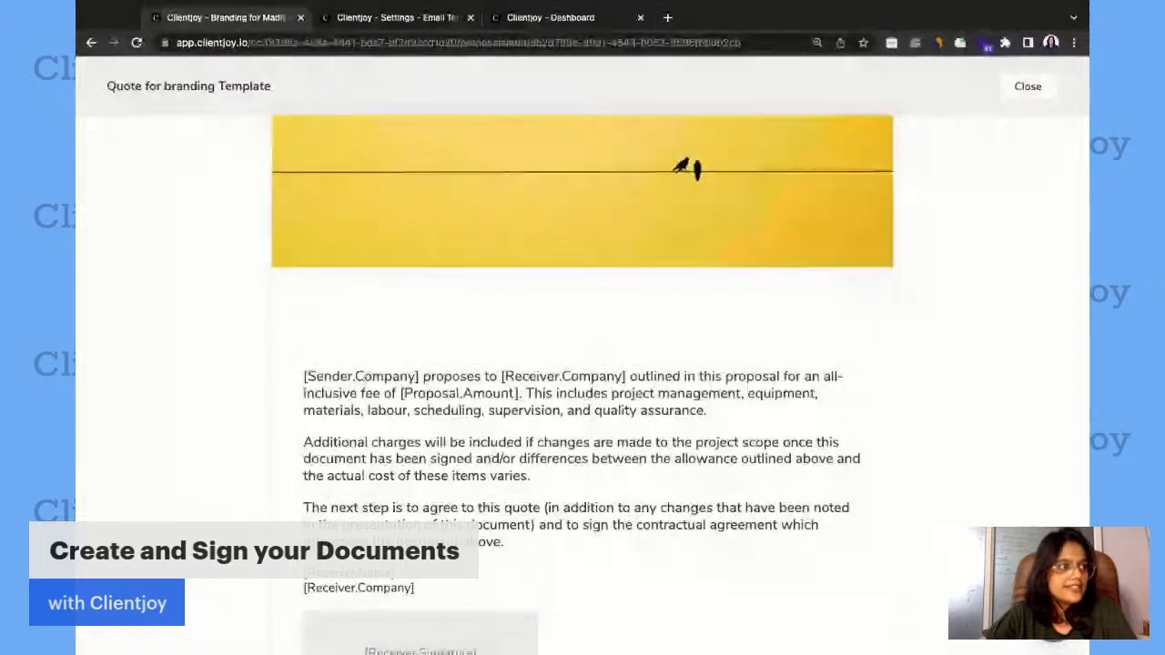
pyautogui.scroll(10, 597, 386)
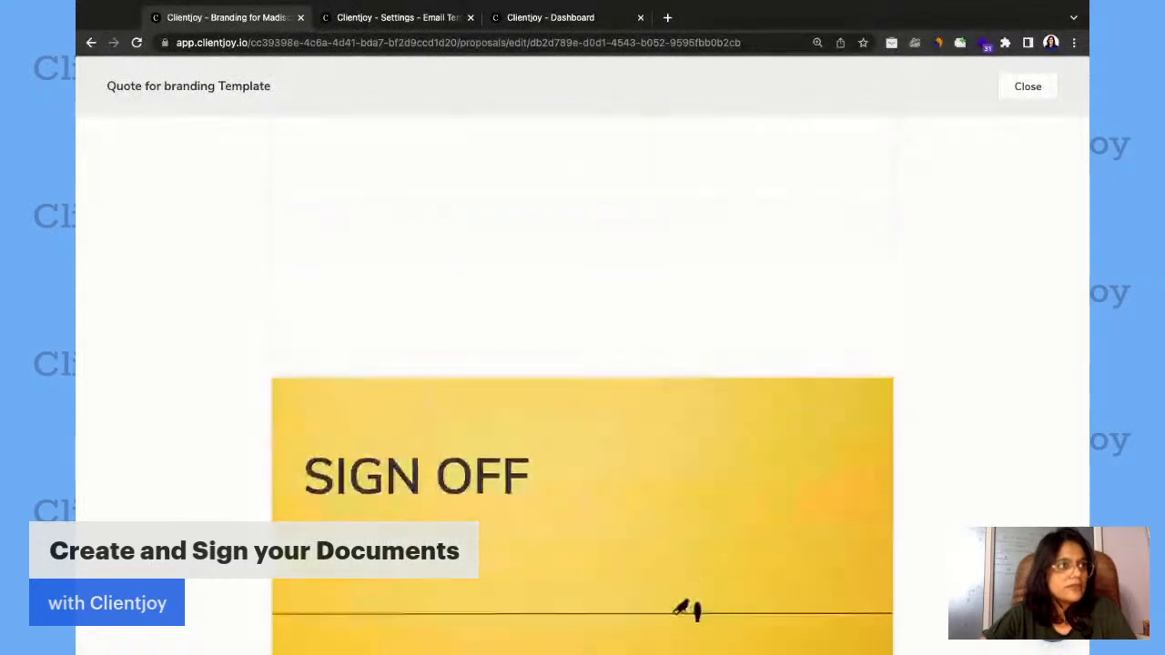
pyautogui.scroll(3, 429, 398)
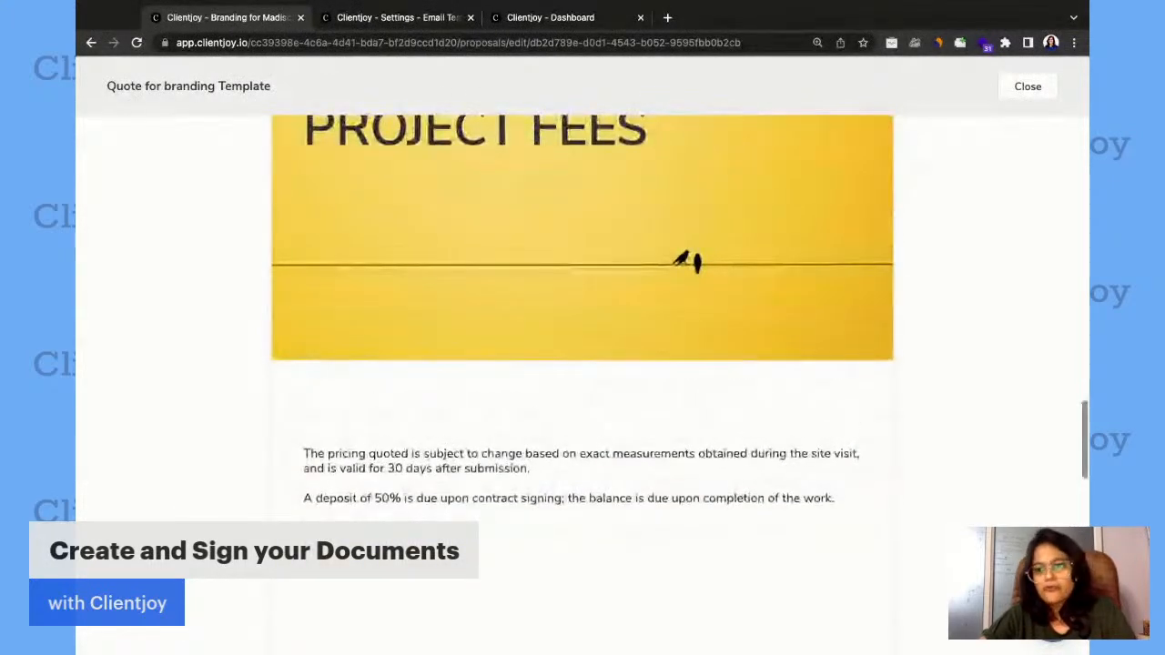
pyautogui.scroll(6, 582, 383)
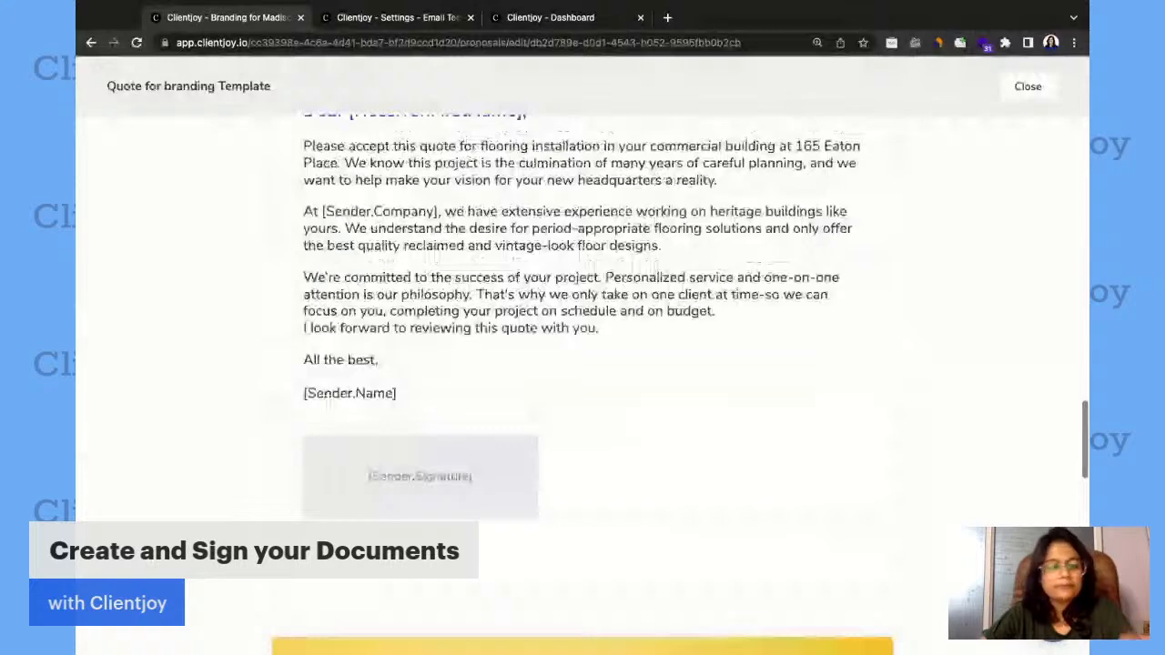
pyautogui.scroll(9, 1086, 122)
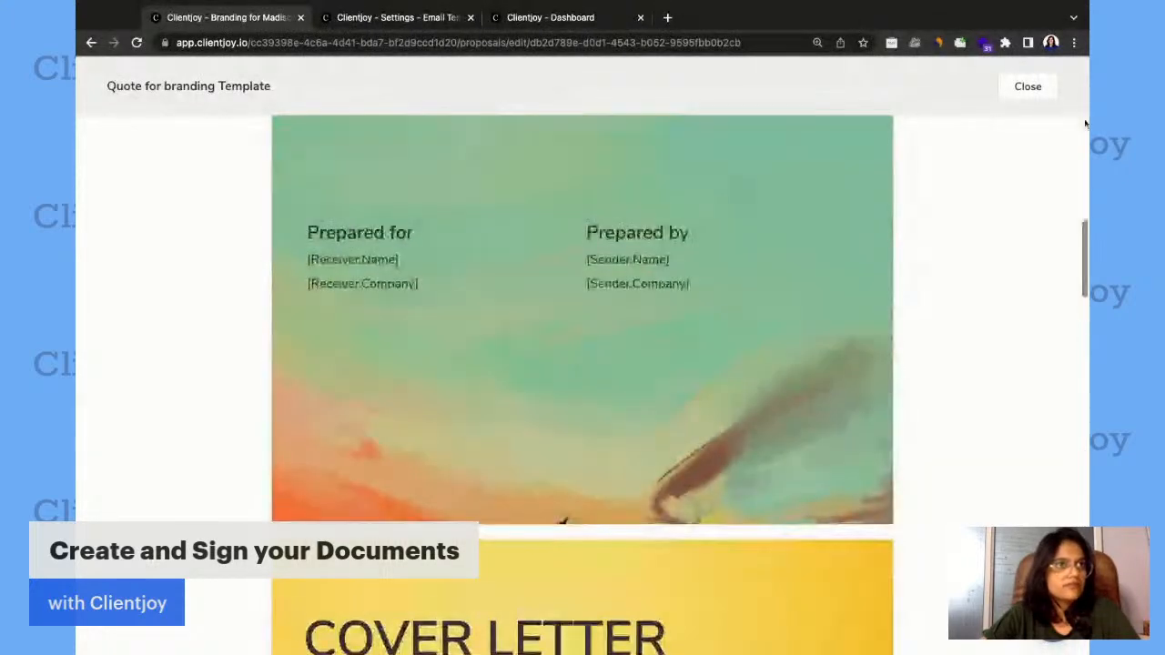
# Close the preview and use the saved "Quote for branding Template" for this proposal.
pyautogui.click(1028, 85)
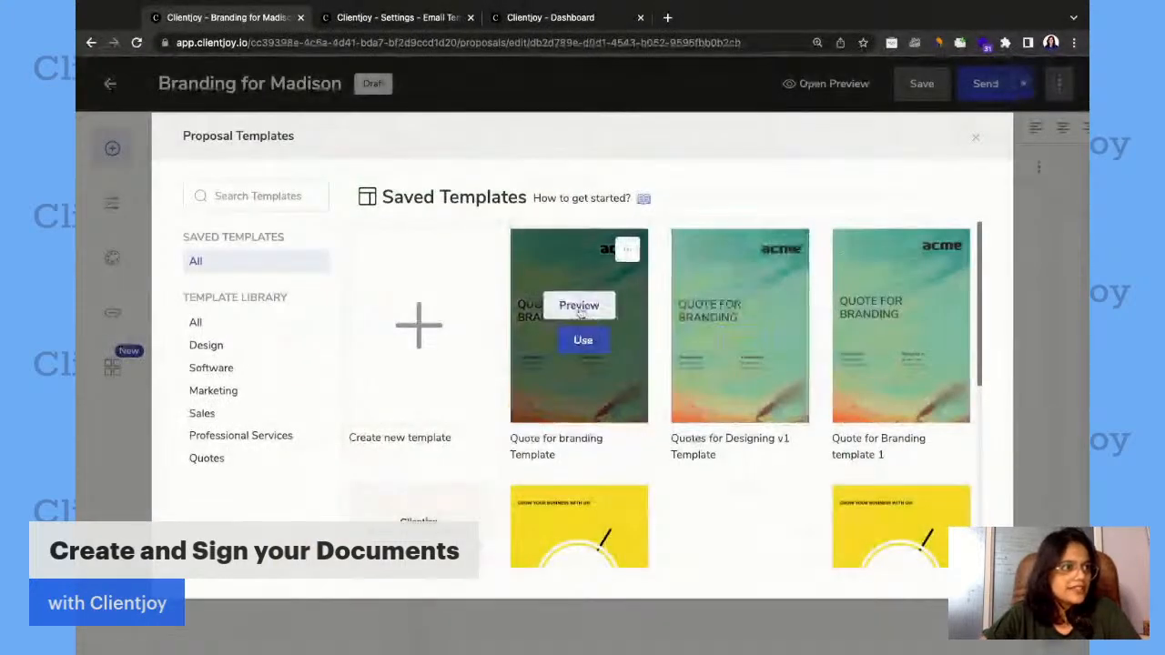
pyautogui.click(579, 340)
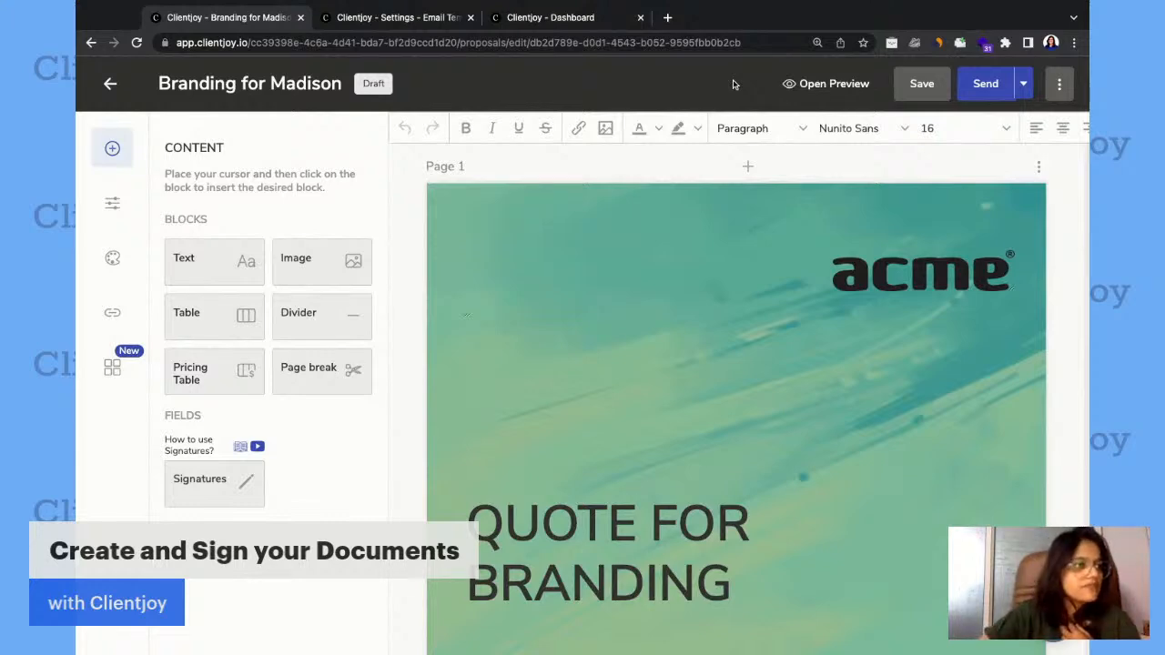
# Check the filled-in recipient and sender details and the signature on the proposal's cover page and cover letter.
pyautogui.scroll(-3, 400, 293)
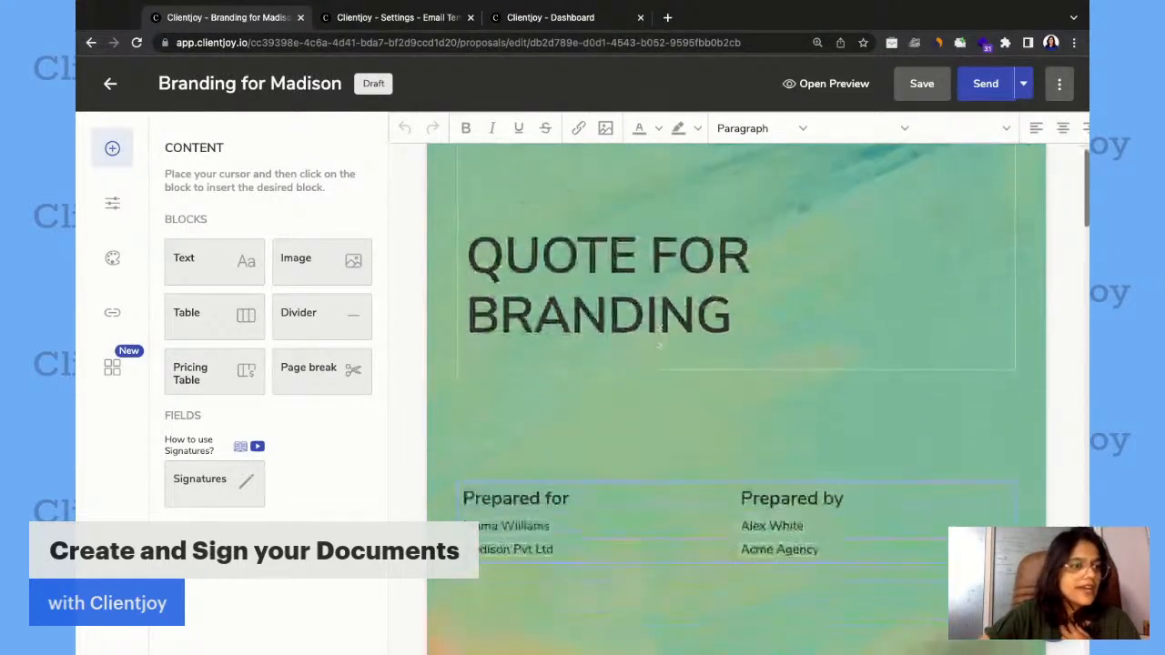
pyautogui.scroll(-1, 660, 344)
pyautogui.scroll(-1, 660, 344)
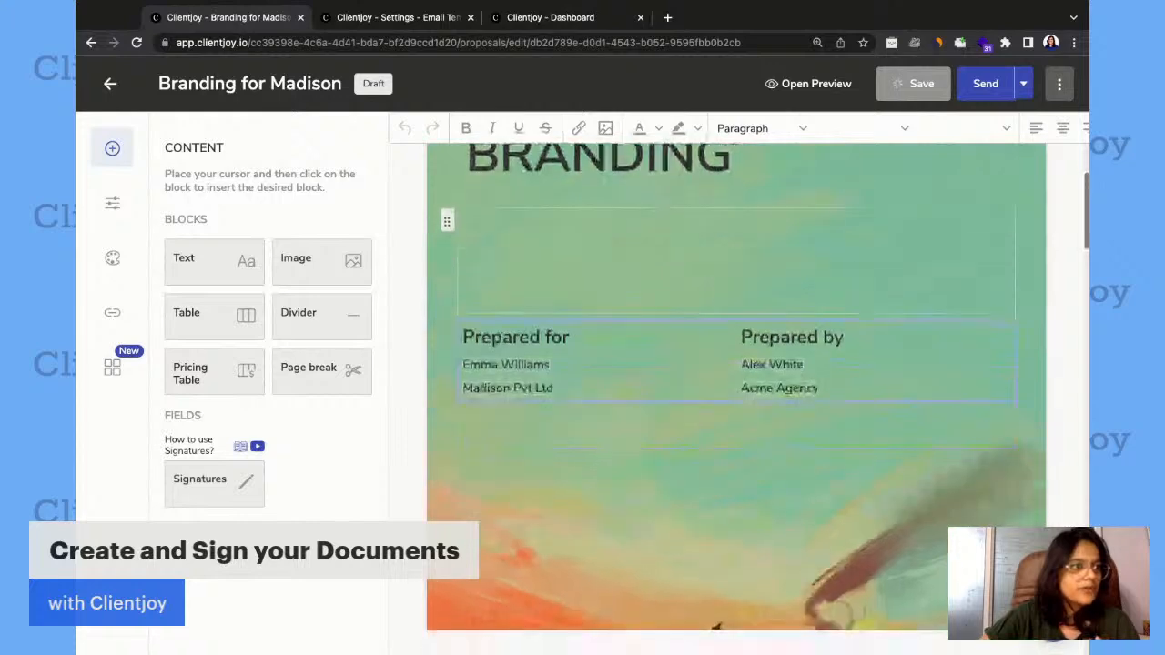
pyautogui.scroll(-4, 735, 391)
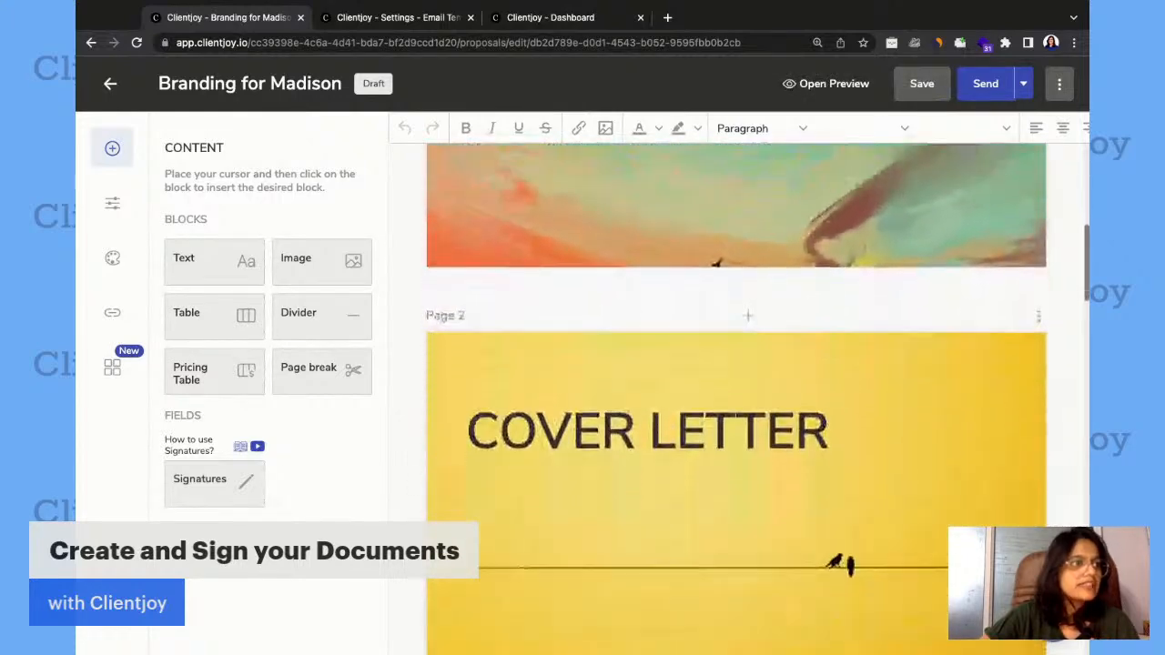
pyautogui.scroll(-6, 736, 391)
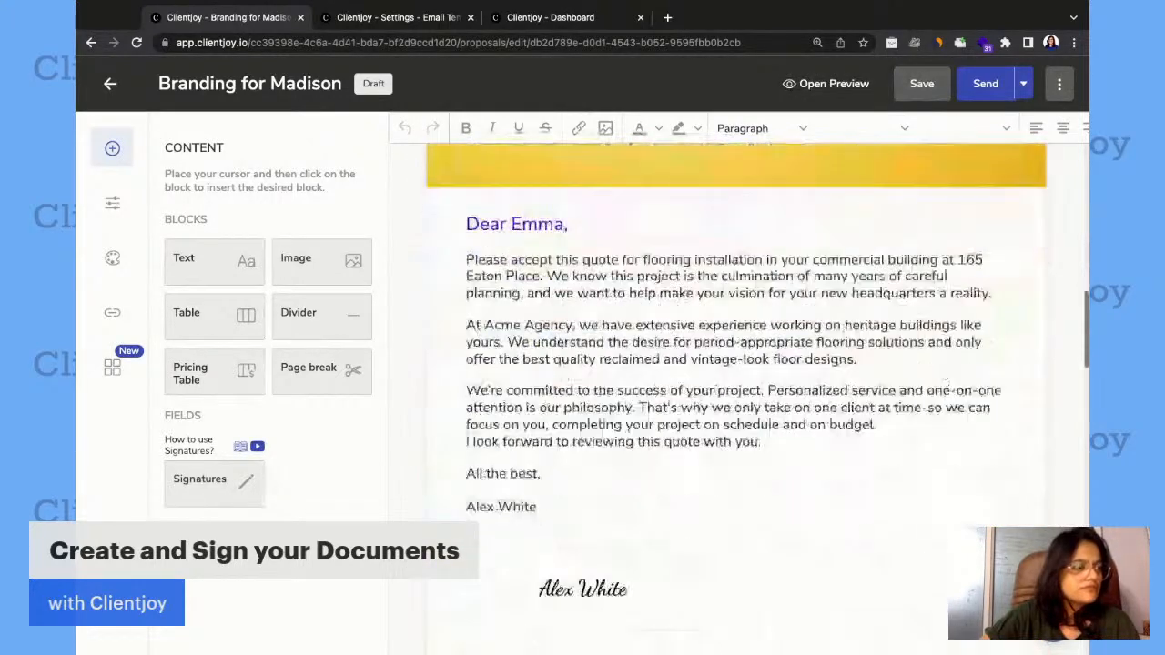
pyautogui.scroll(-1, 692, 429)
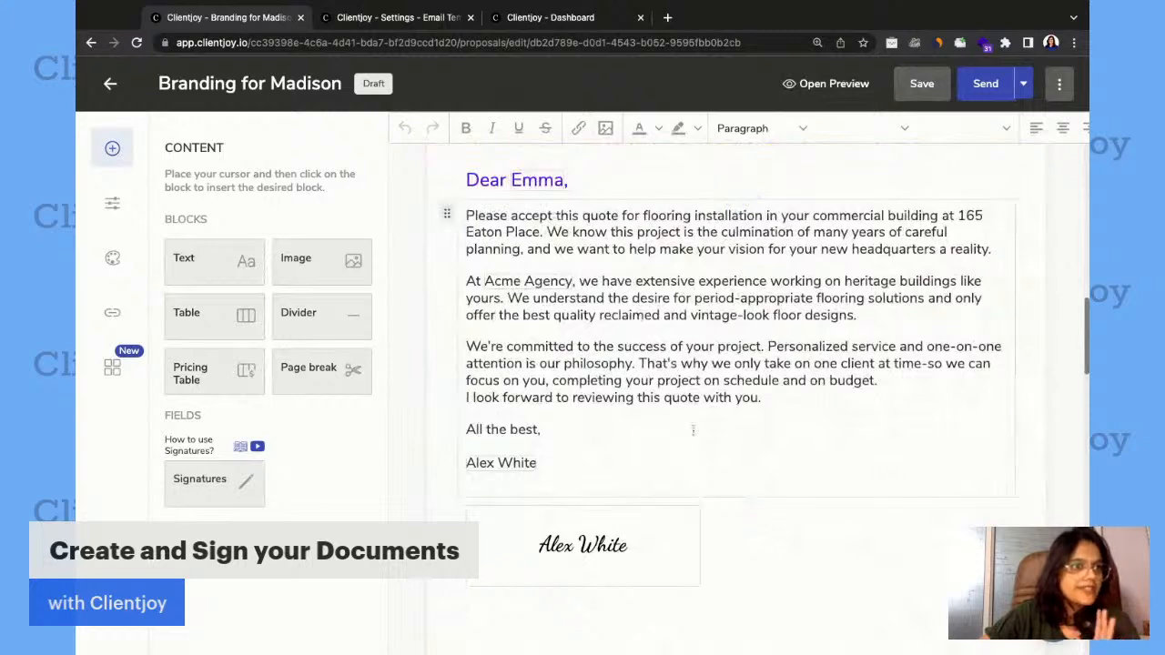
pyautogui.scroll(-3, 693, 429)
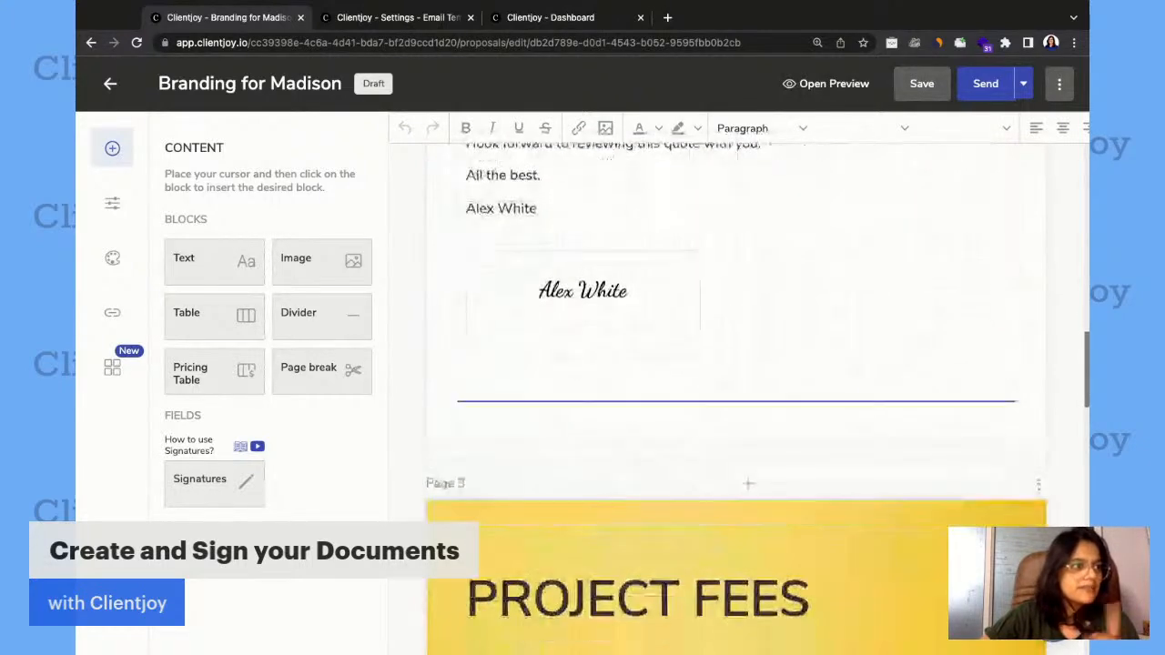
pyautogui.scroll(-2, 754, 312)
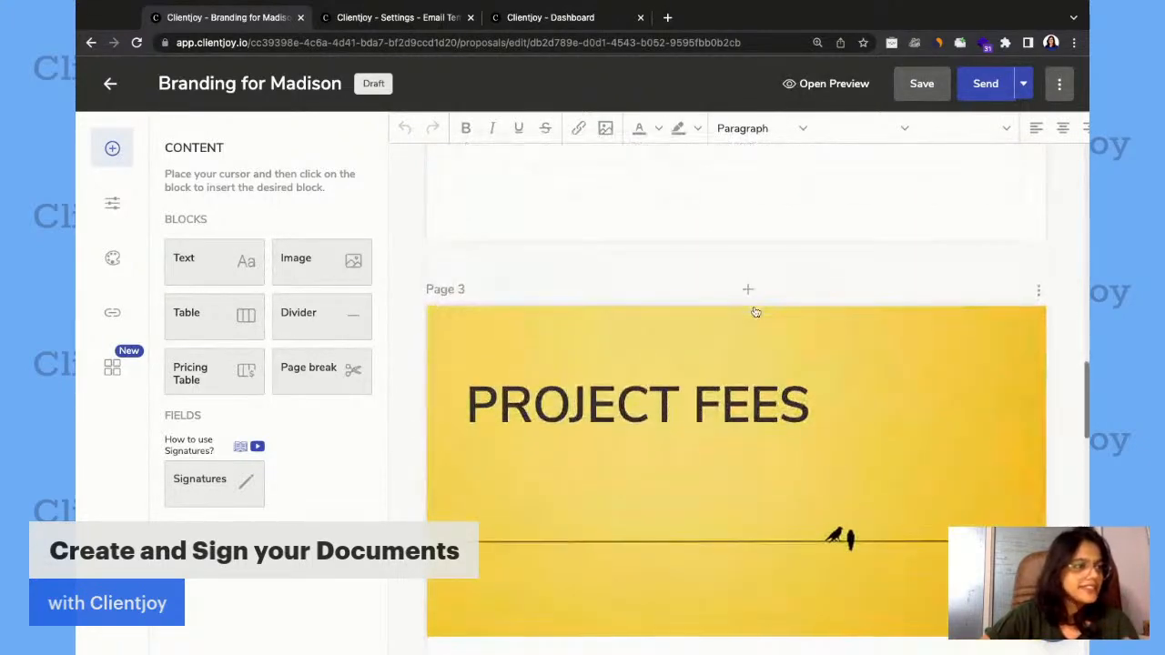
# Insert a pricing table on the Project Fees page, between the heading banner and the pricing terms.
pyautogui.scroll(-4, 754, 312)
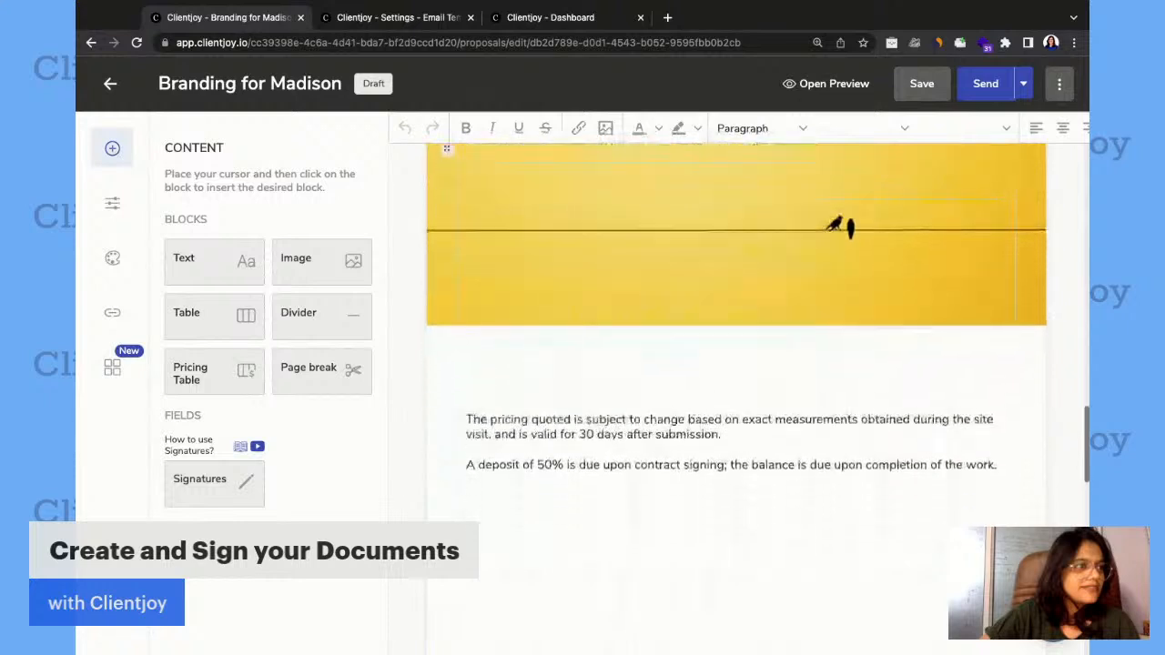
pyautogui.scroll(-1, 711, 315)
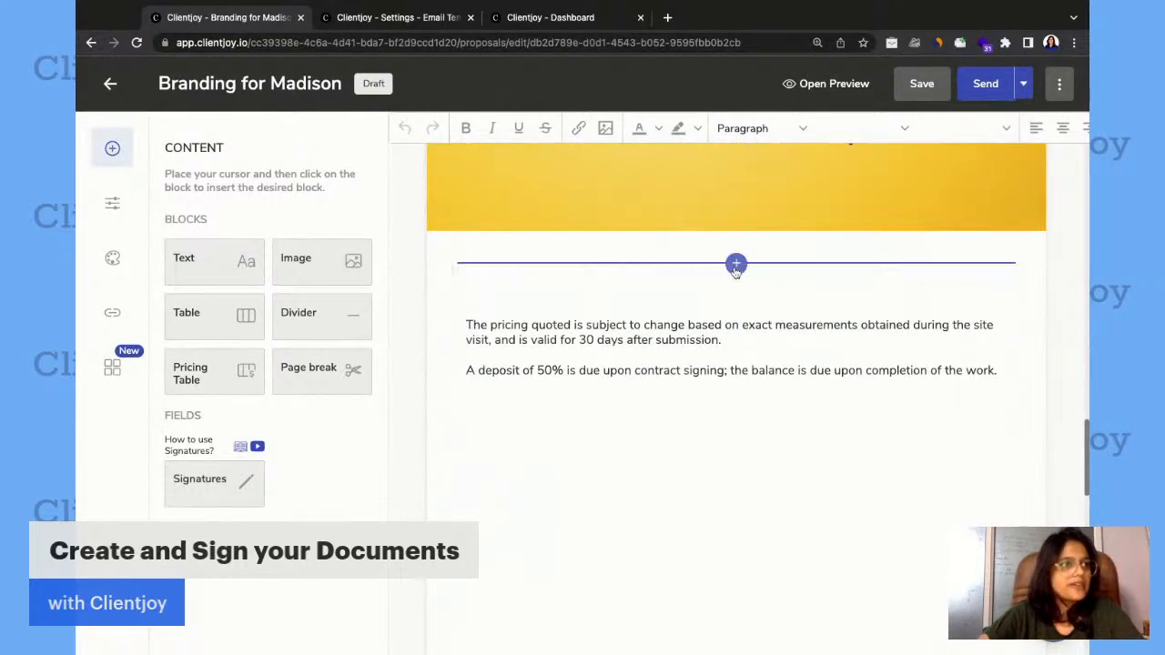
pyautogui.click(735, 266)
pyautogui.click(697, 373)
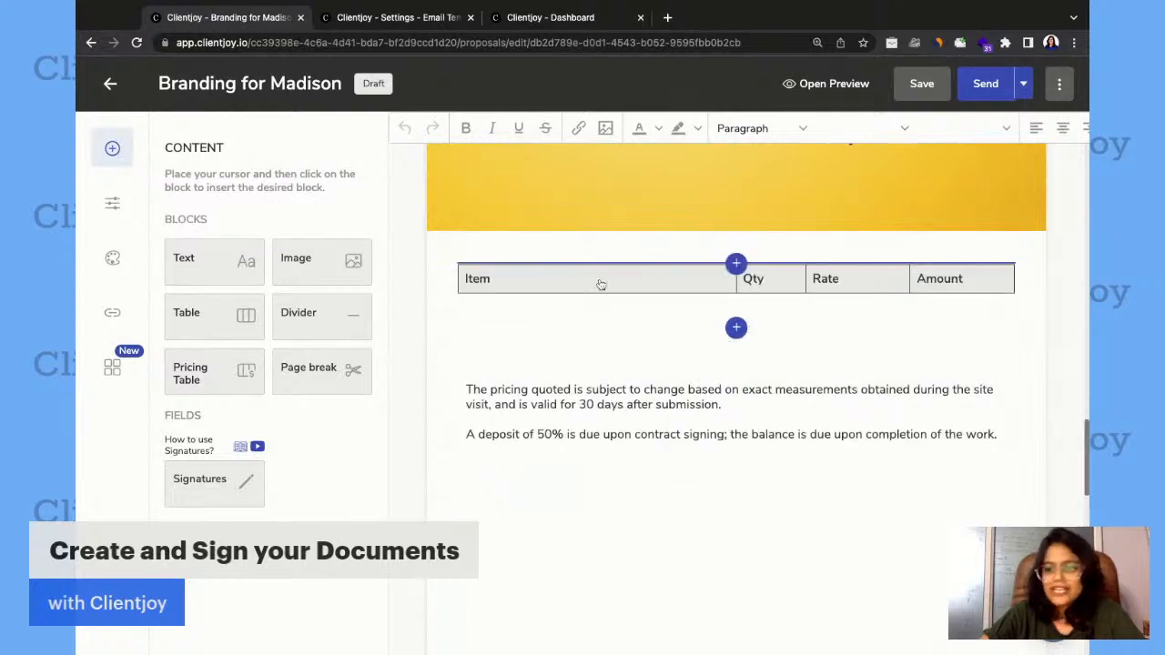
# Add the Website Design and Creative Content writing items to the pricing table and save the items.
pyautogui.click(516, 280)
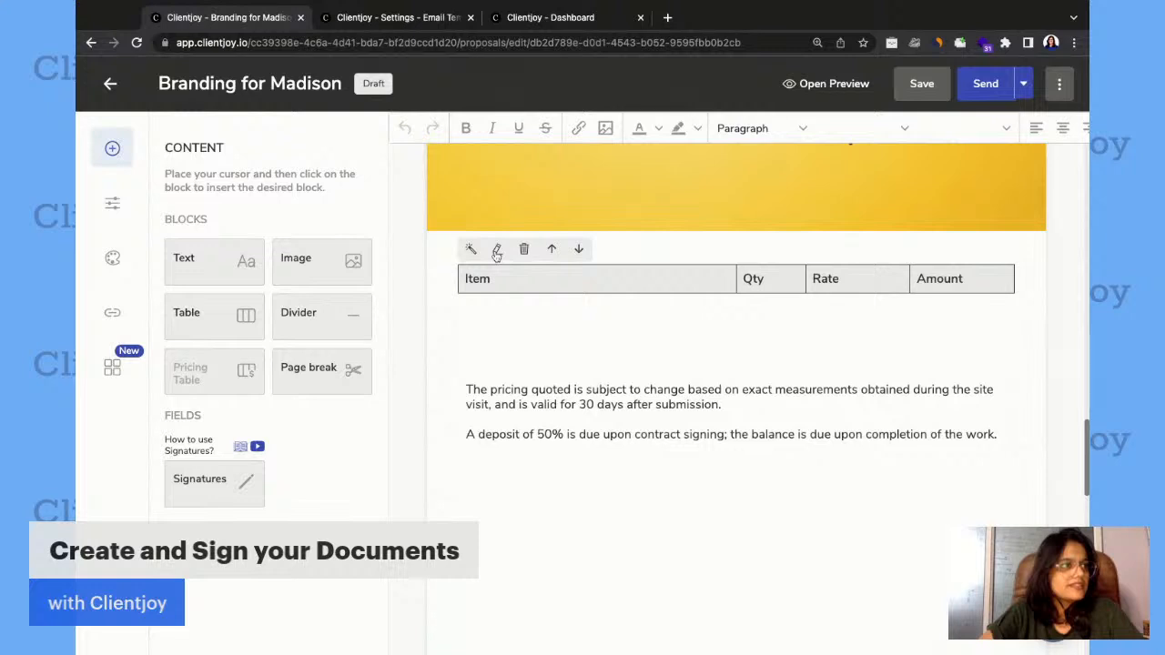
pyautogui.click(497, 250)
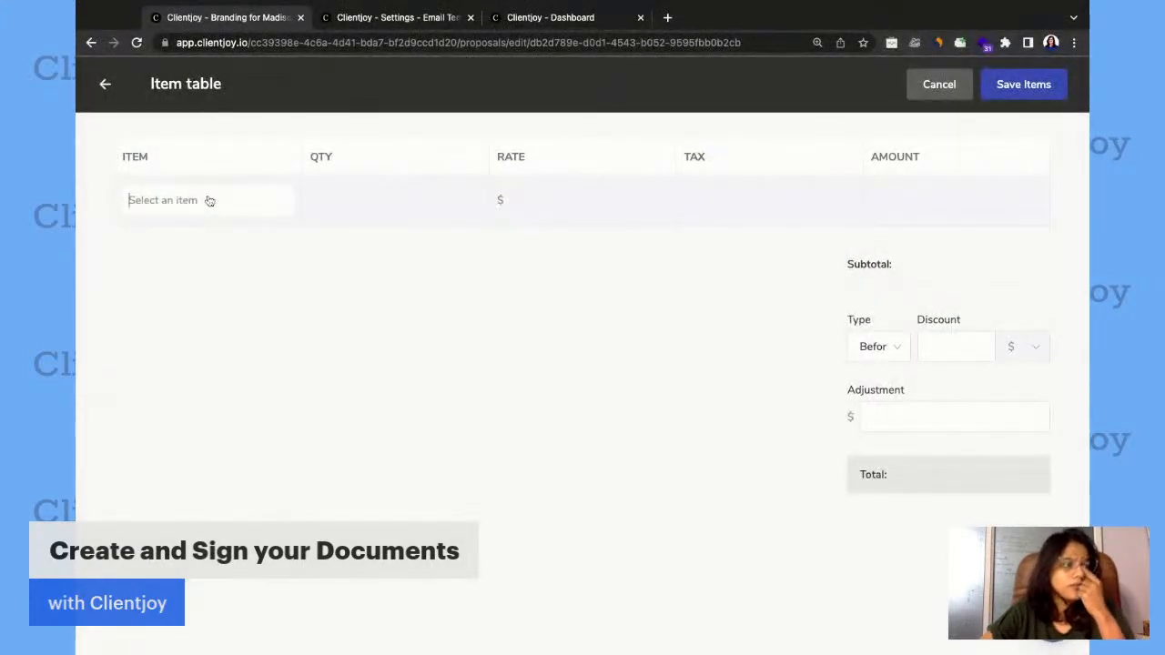
pyautogui.click(208, 200)
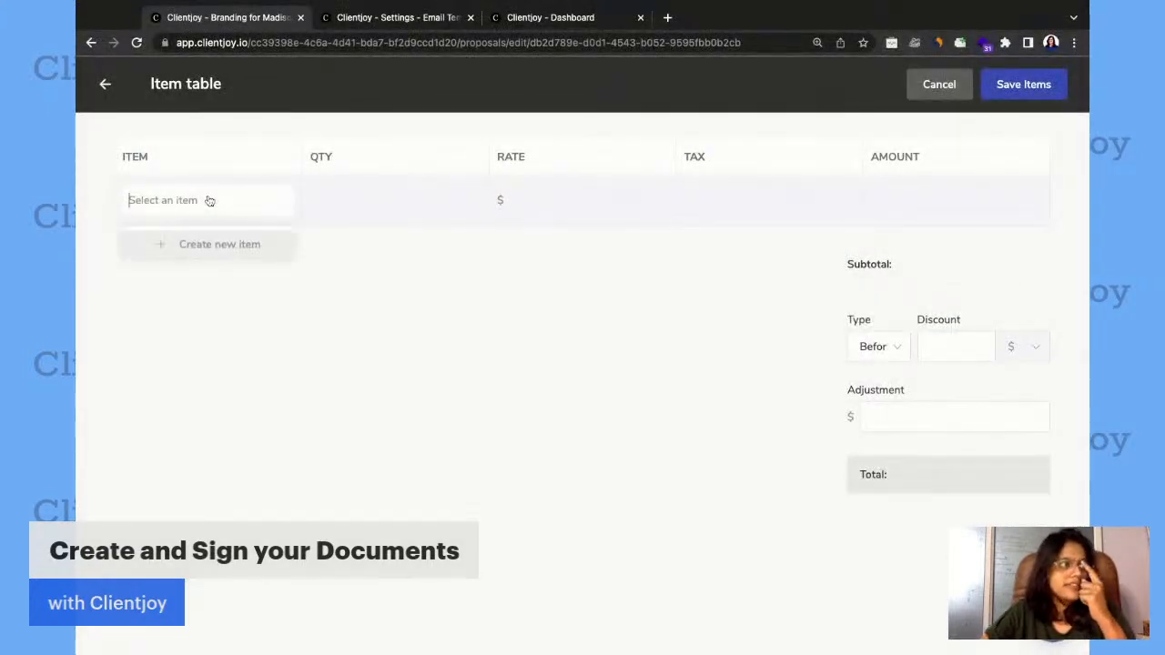
pyautogui.write('de')
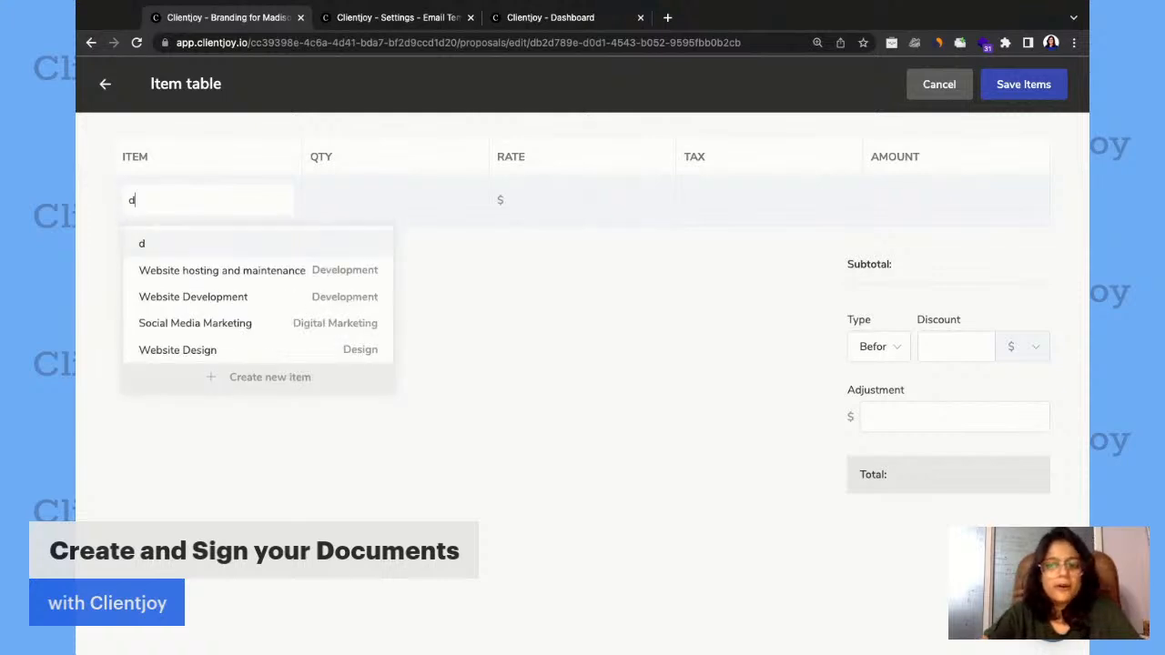
pyautogui.press('BackSpace')
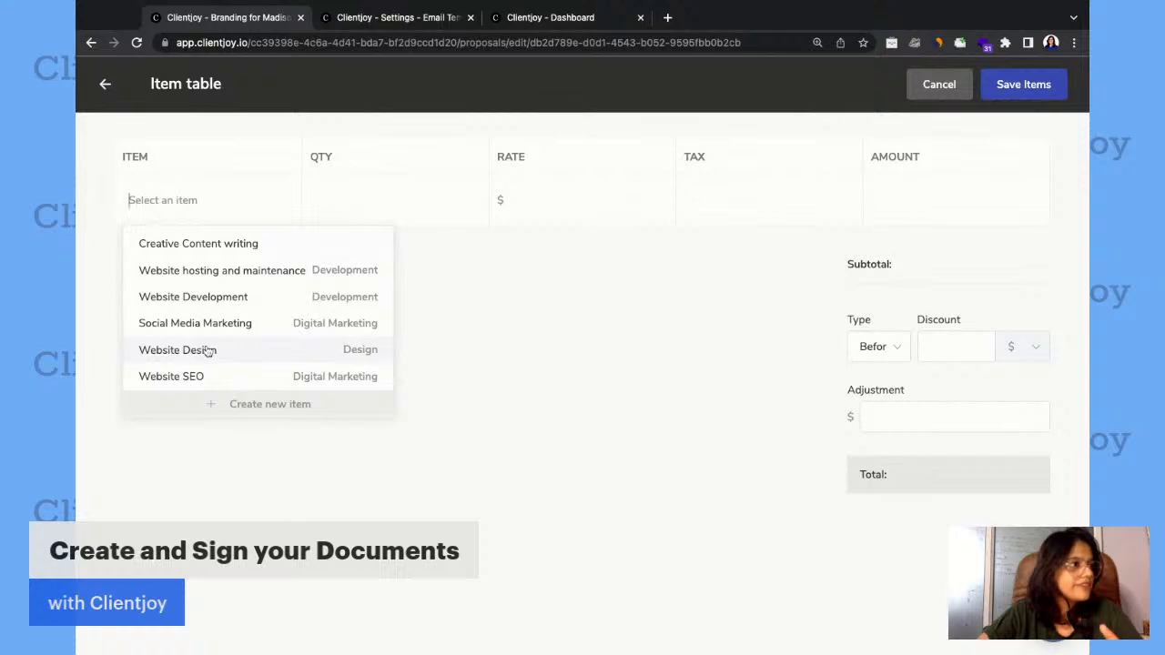
pyautogui.click(209, 352)
pyautogui.click(168, 298)
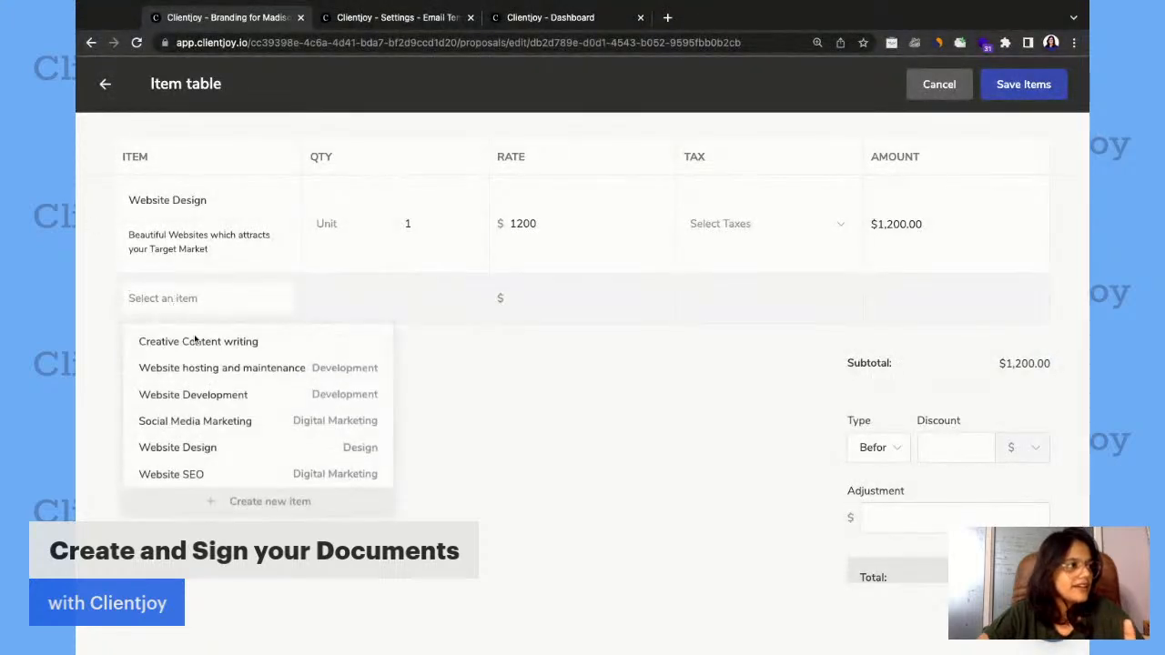
pyautogui.click(196, 341)
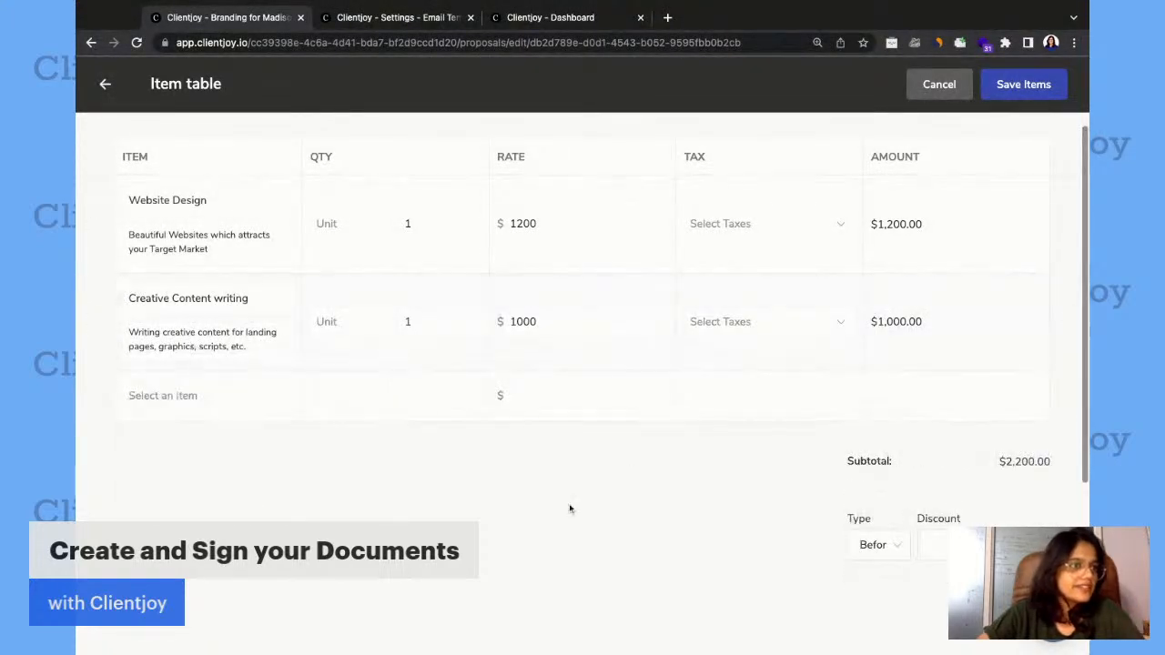
pyautogui.click(1017, 84)
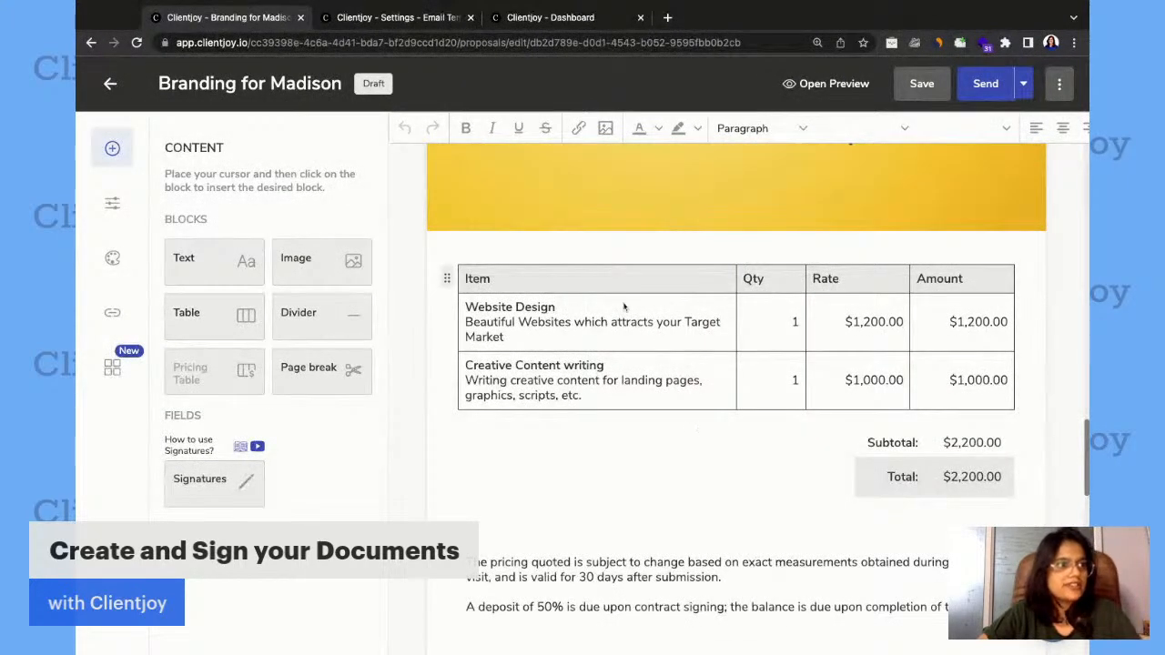
# Set the pricing table's header background to #EDD9A3 and change its border style to dotted.
pyautogui.click(520, 282)
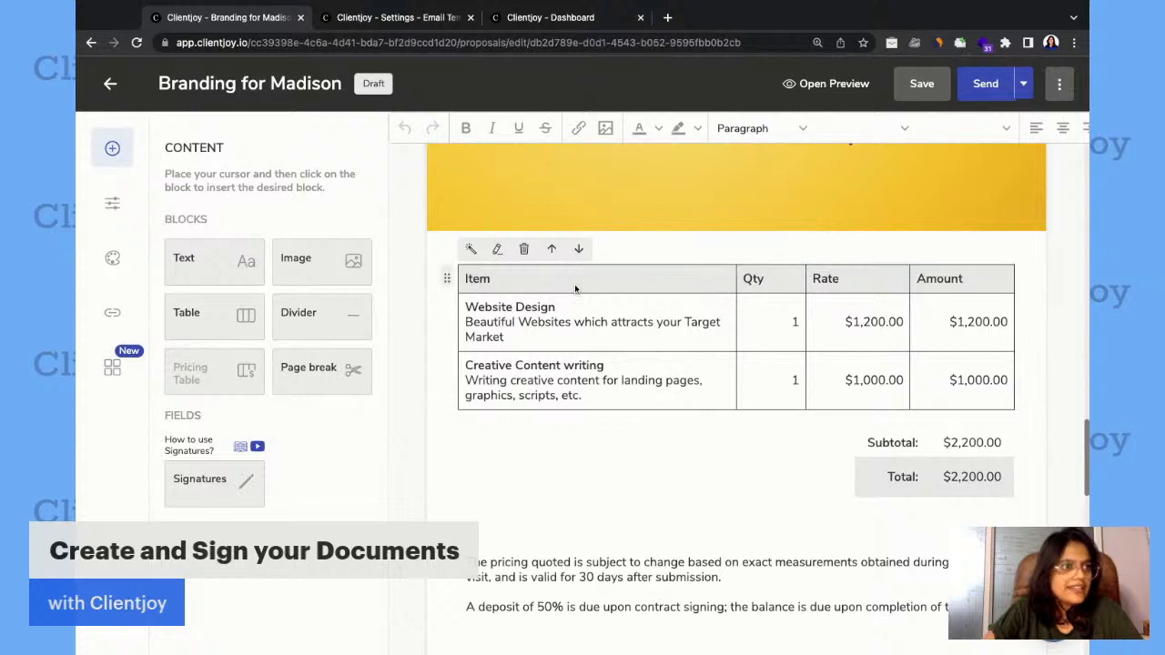
pyautogui.click(470, 250)
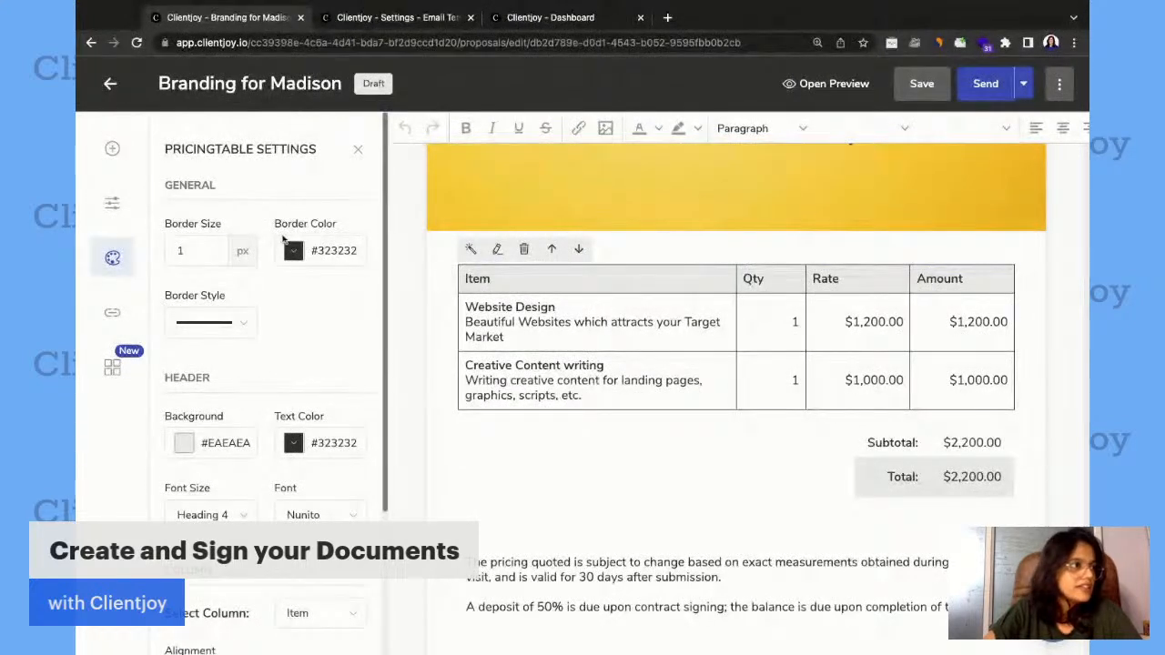
pyautogui.click(204, 255)
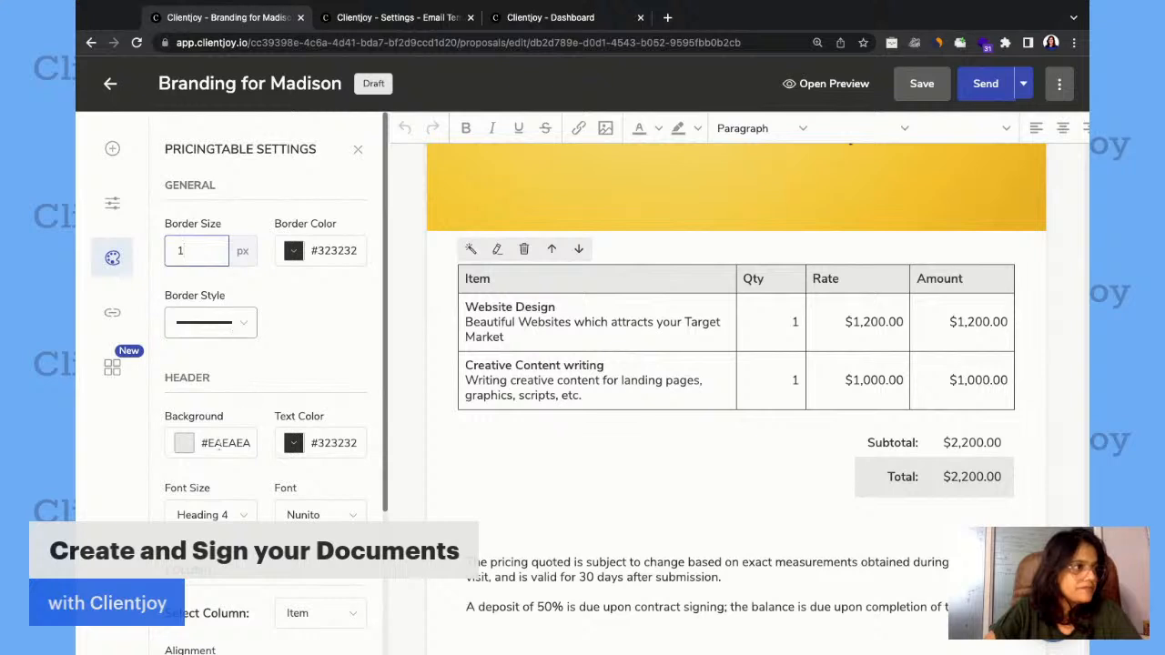
pyautogui.click(184, 444)
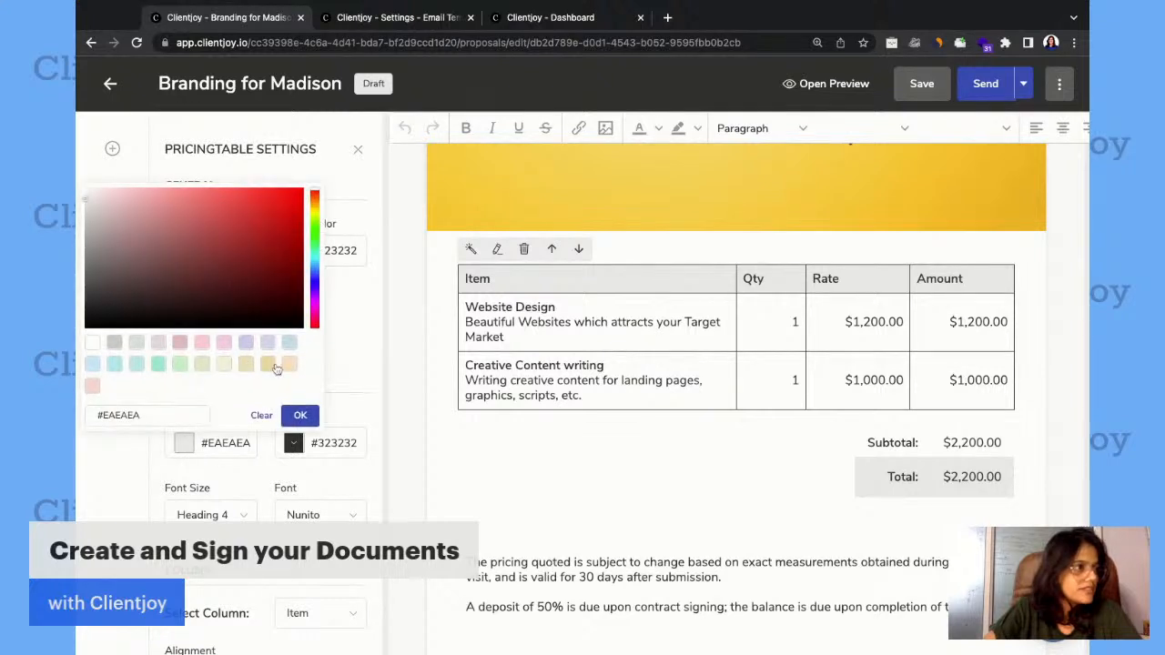
pyautogui.click(268, 364)
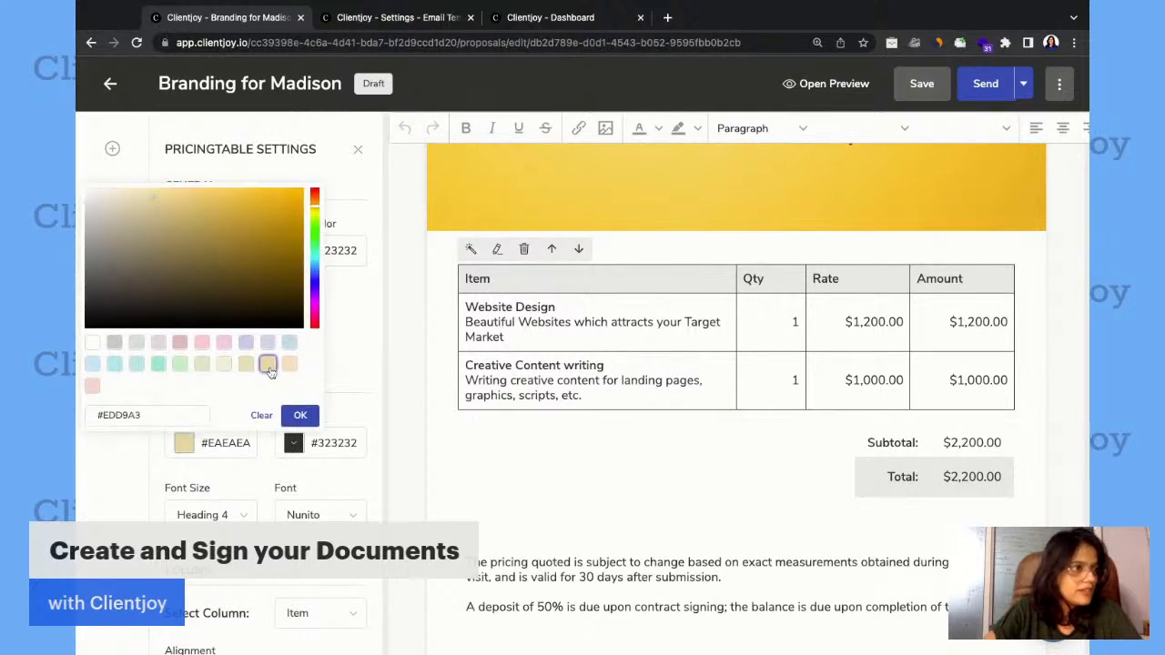
pyautogui.click(299, 415)
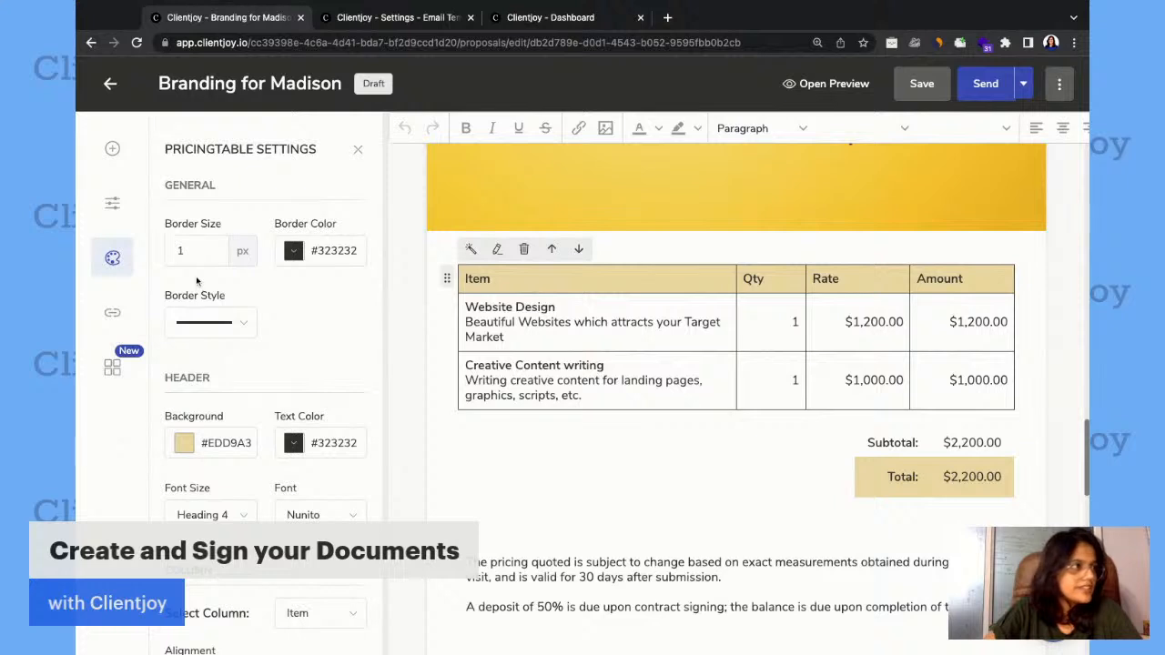
pyautogui.click(205, 324)
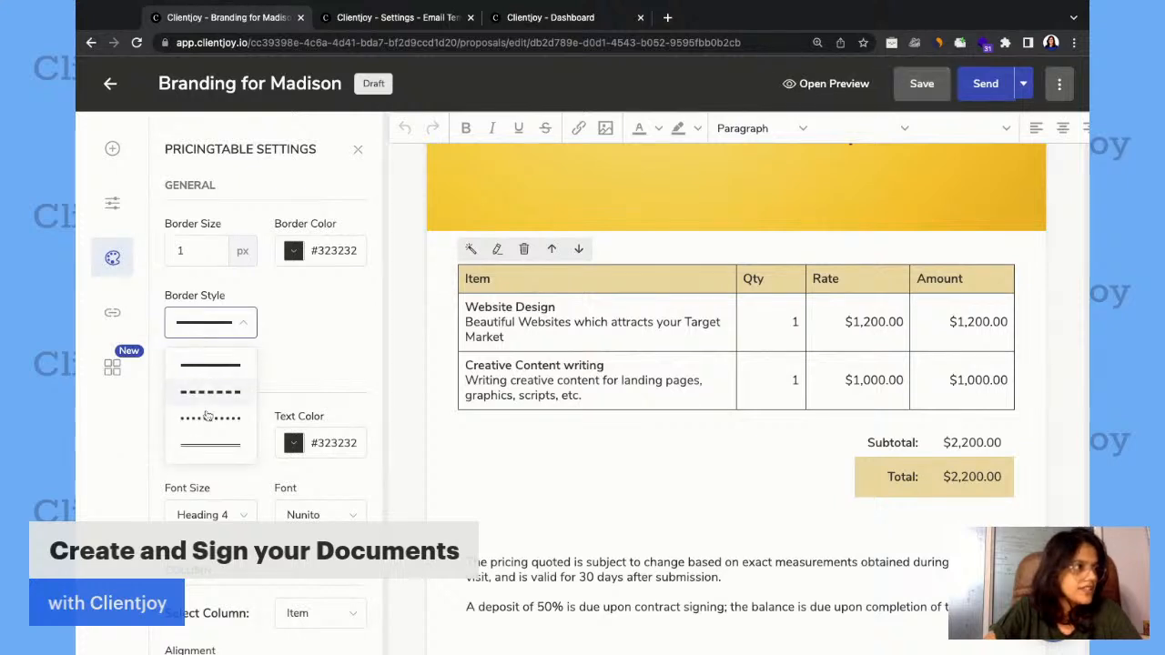
pyautogui.click(208, 419)
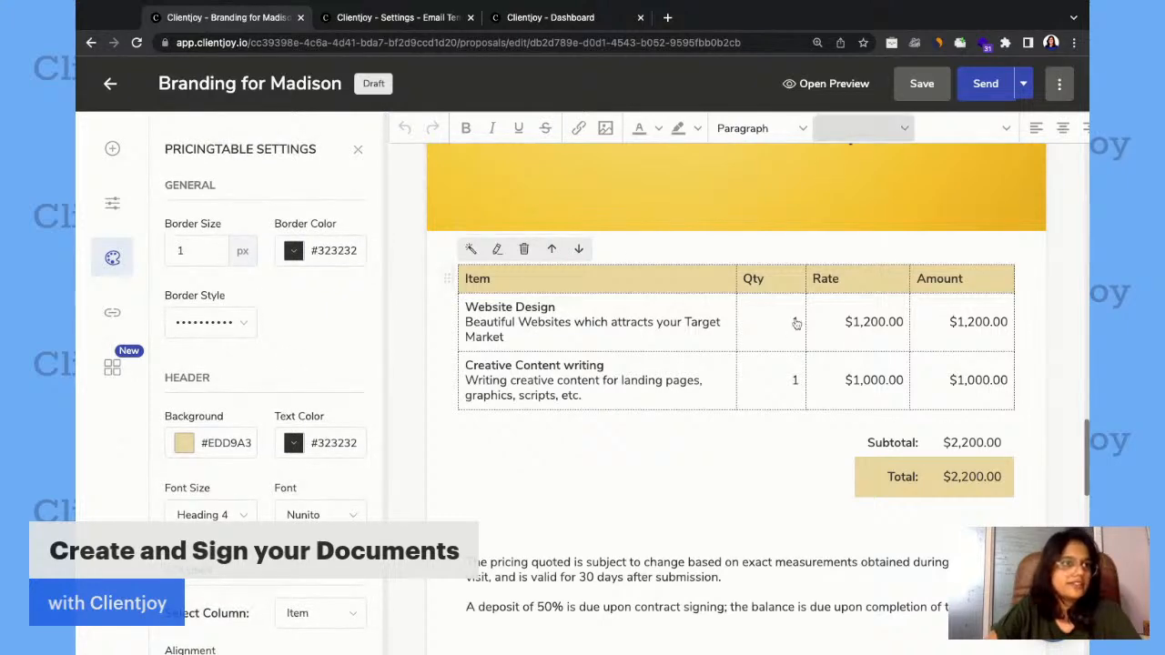
# Review the Sign Off page's closing text and receiver signature field, and return to the pricing table.
pyautogui.scroll(-4, 795, 323)
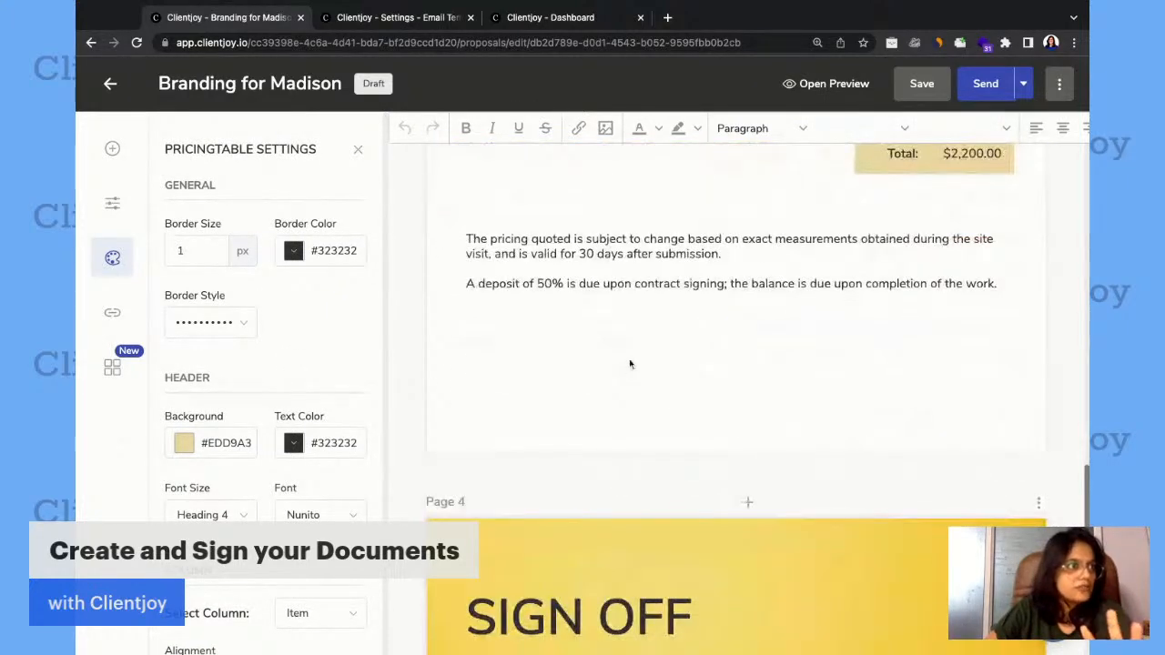
pyautogui.scroll(-5, 630, 363)
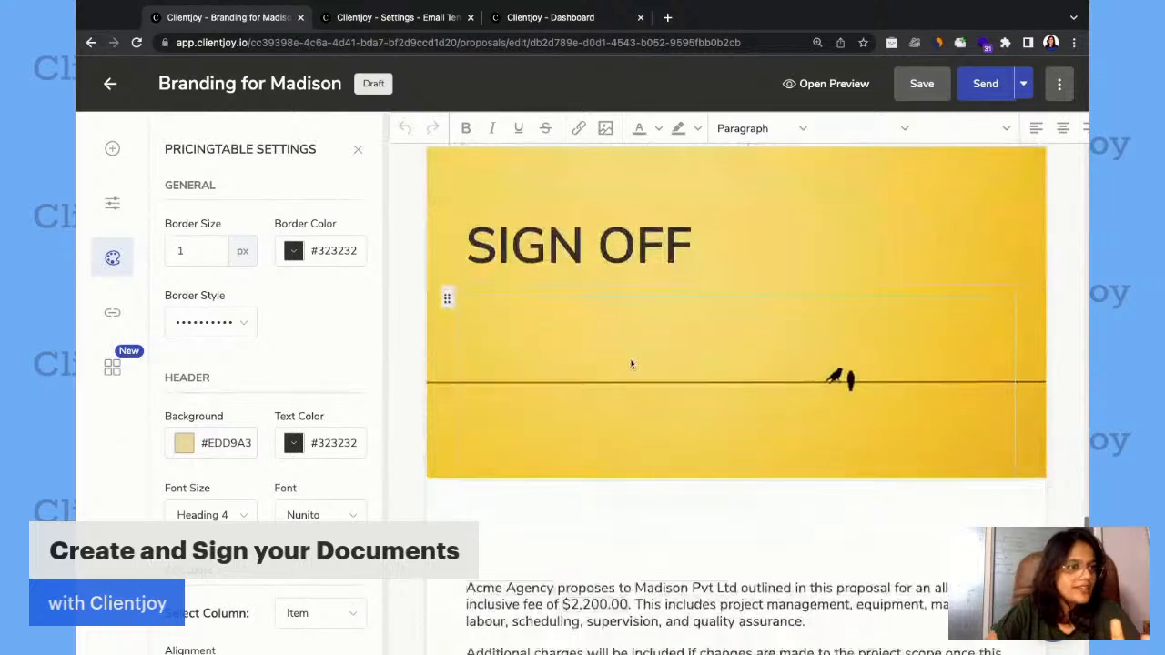
pyautogui.scroll(-5, 630, 364)
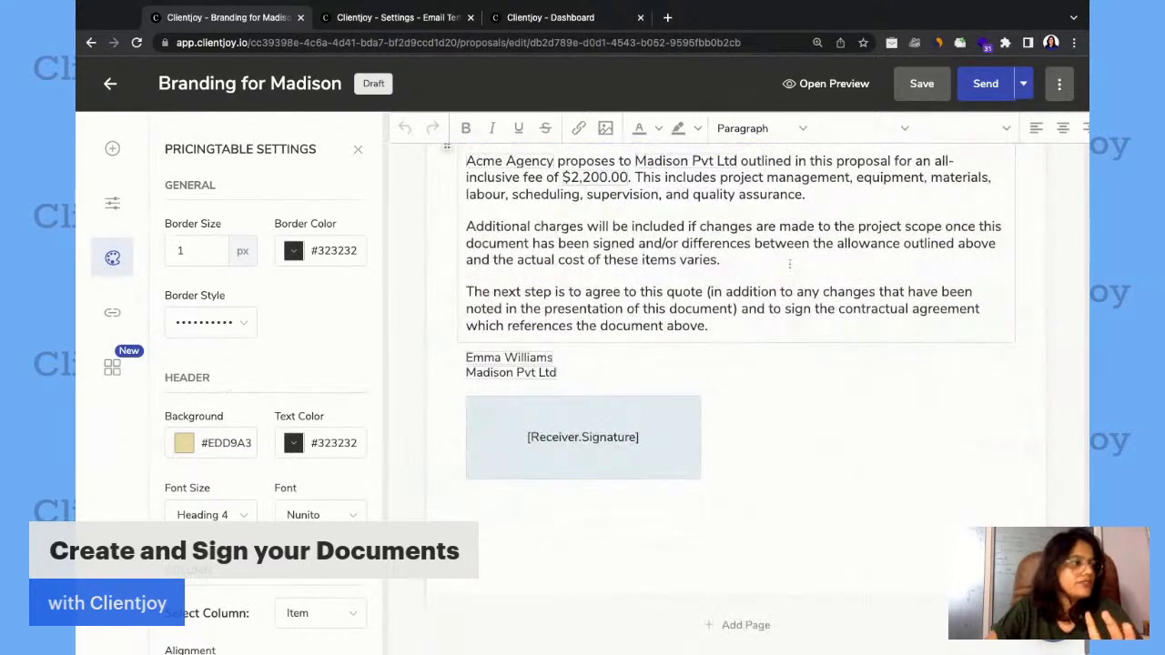
pyautogui.scroll(10, 790, 264)
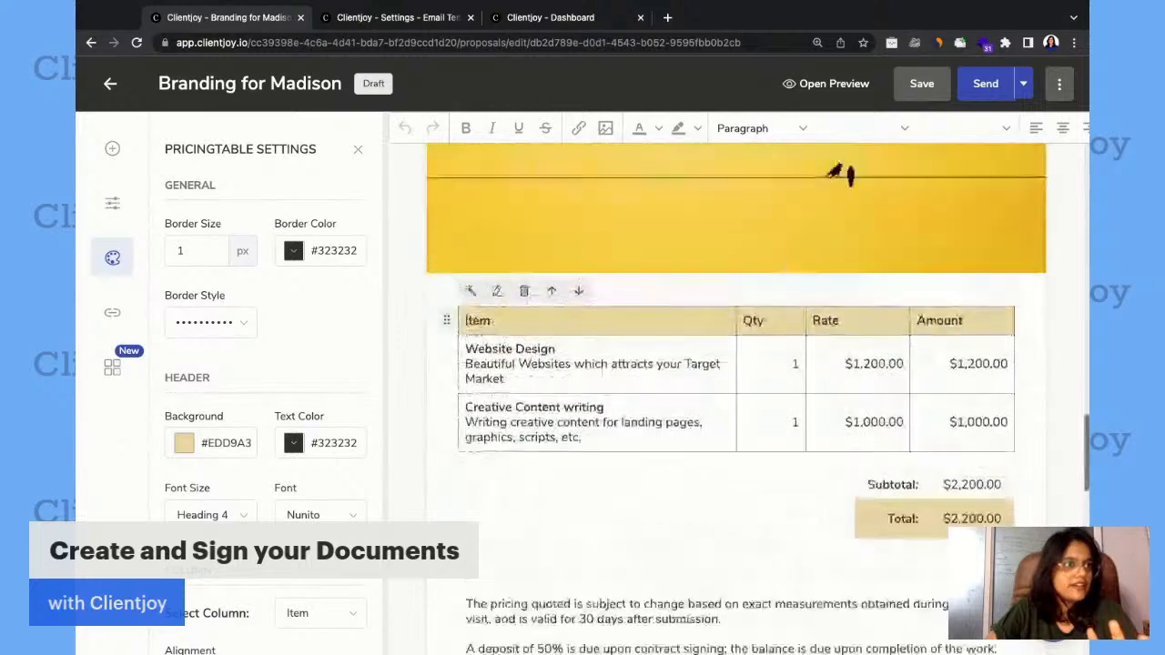
pyautogui.scroll(1, 735, 364)
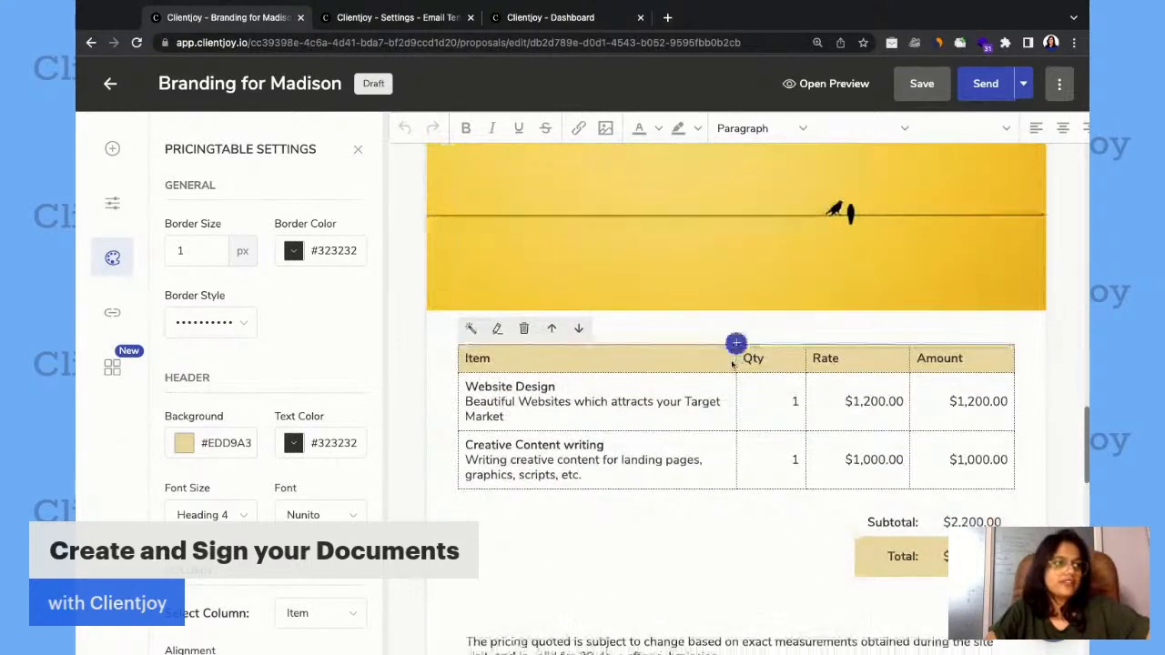
pyautogui.scroll(-4, 732, 364)
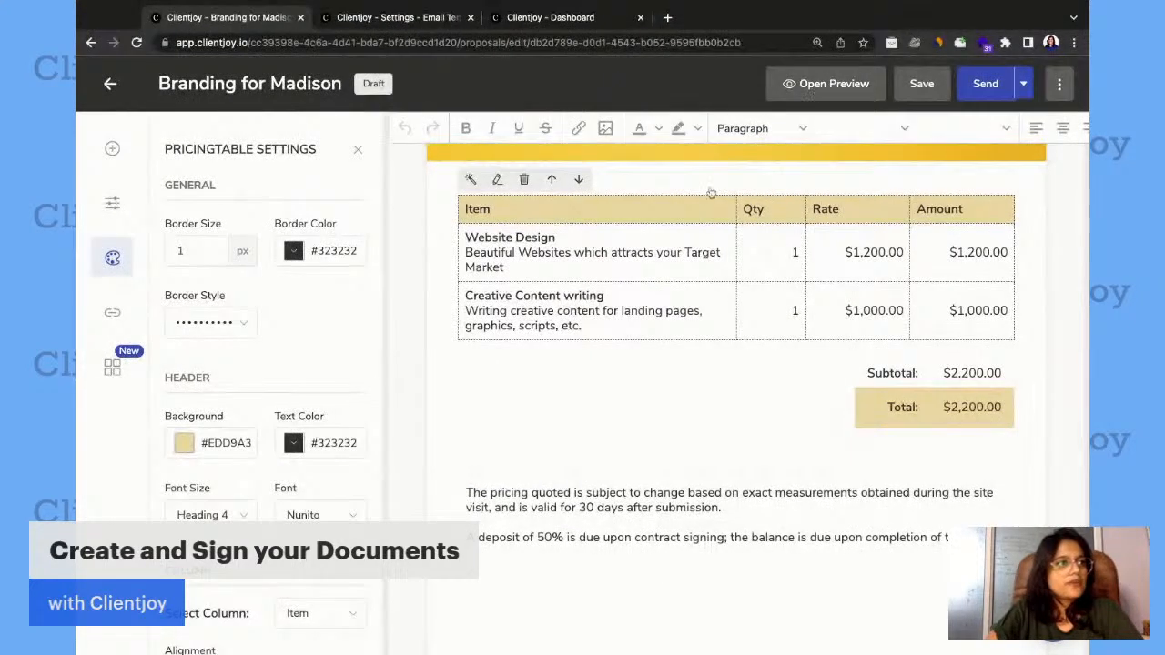
# Preview the whole proposal from the cover page through the pricing table to the sign-off signature, and close the preview.
pyautogui.click(823, 84)
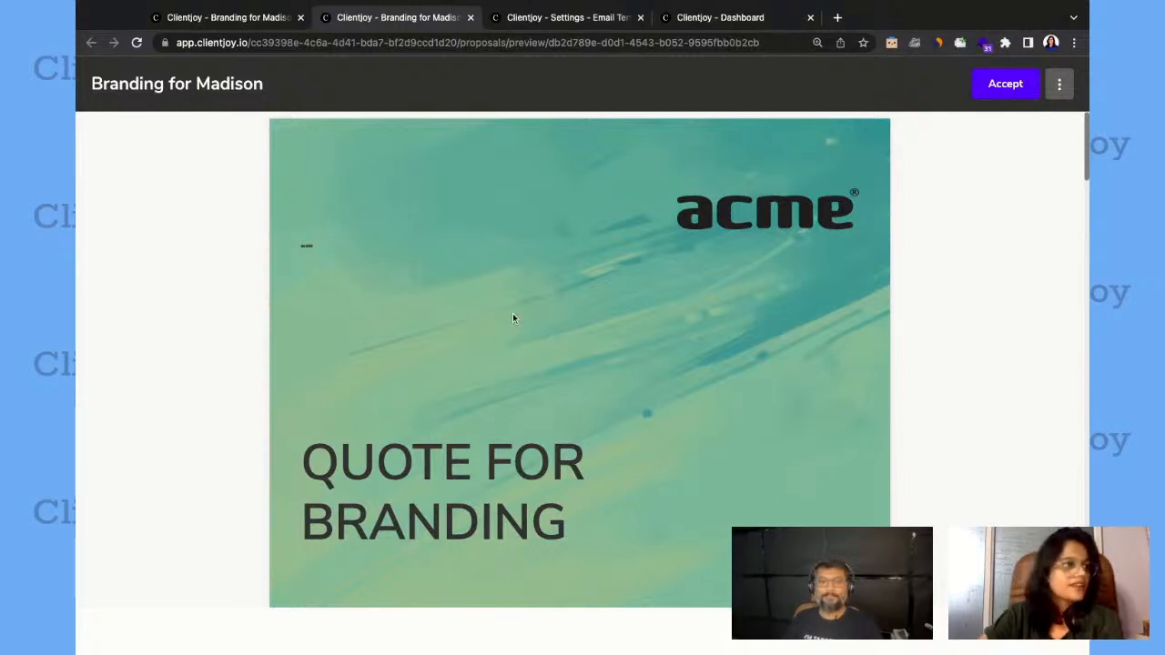
pyautogui.scroll(-1, 512, 317)
pyautogui.scroll(-5, 512, 317)
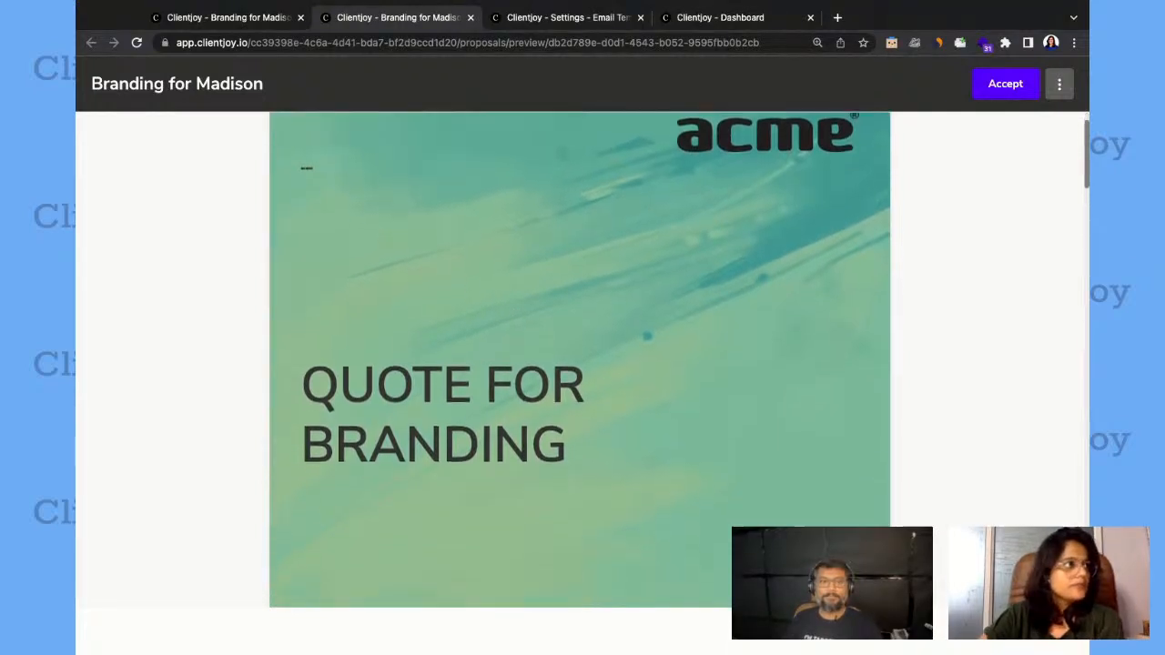
pyautogui.scroll(-8, 580, 360)
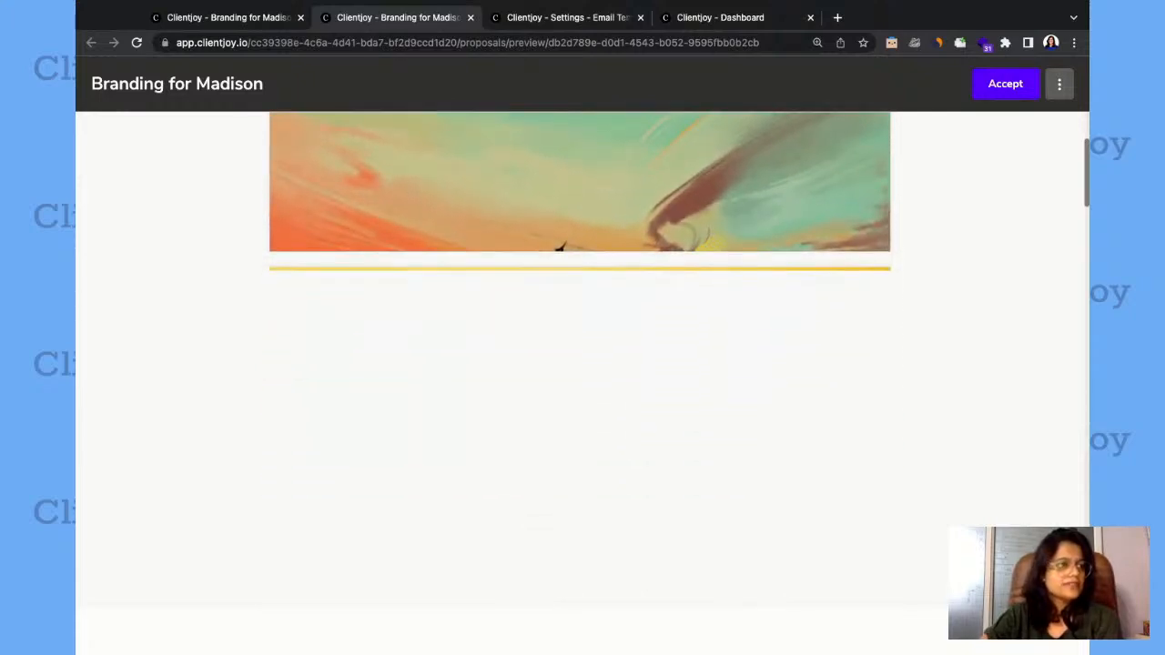
pyautogui.scroll(-9, 580, 364)
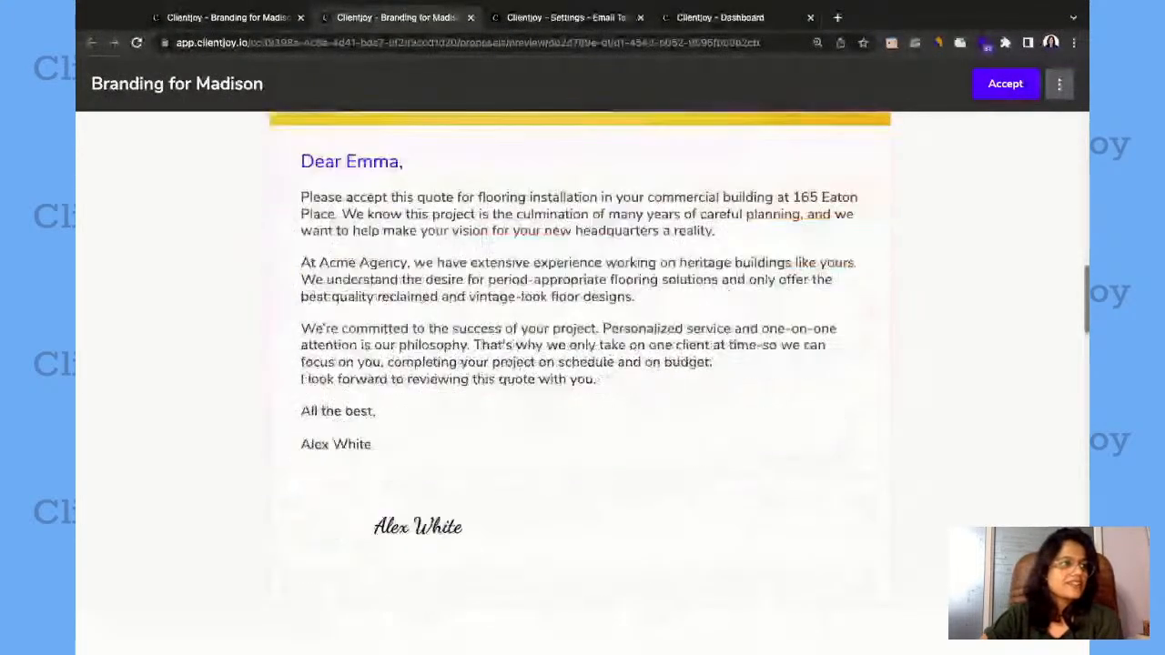
pyautogui.scroll(-10, 580, 364)
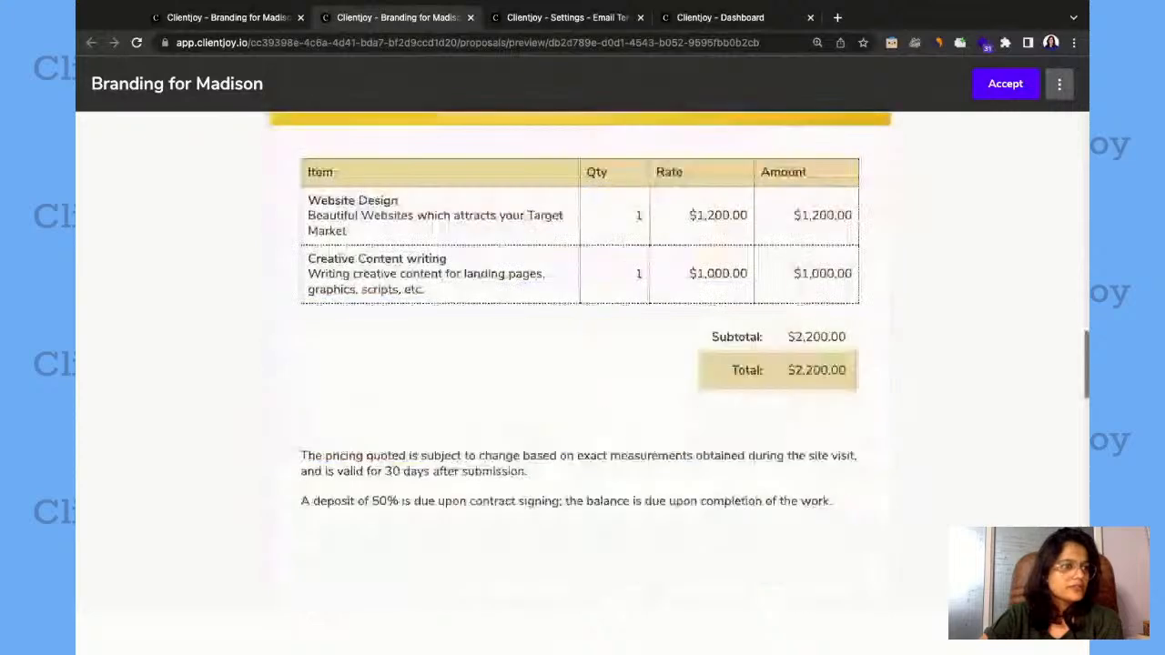
pyautogui.scroll(-7, 580, 364)
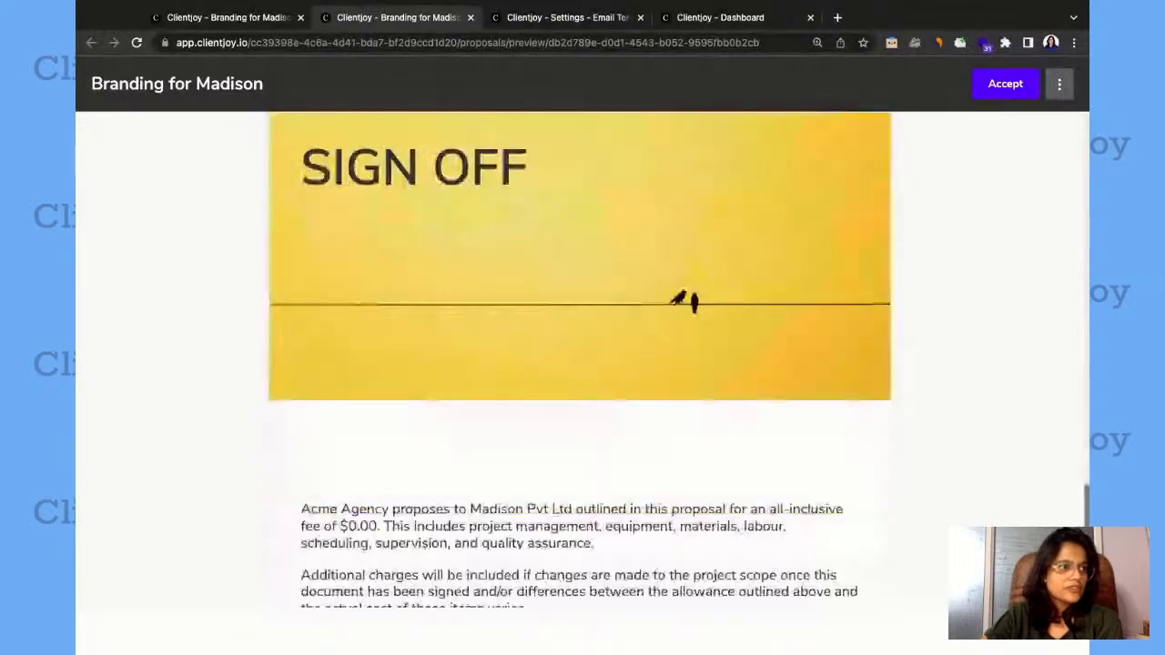
pyautogui.scroll(-3, 579, 364)
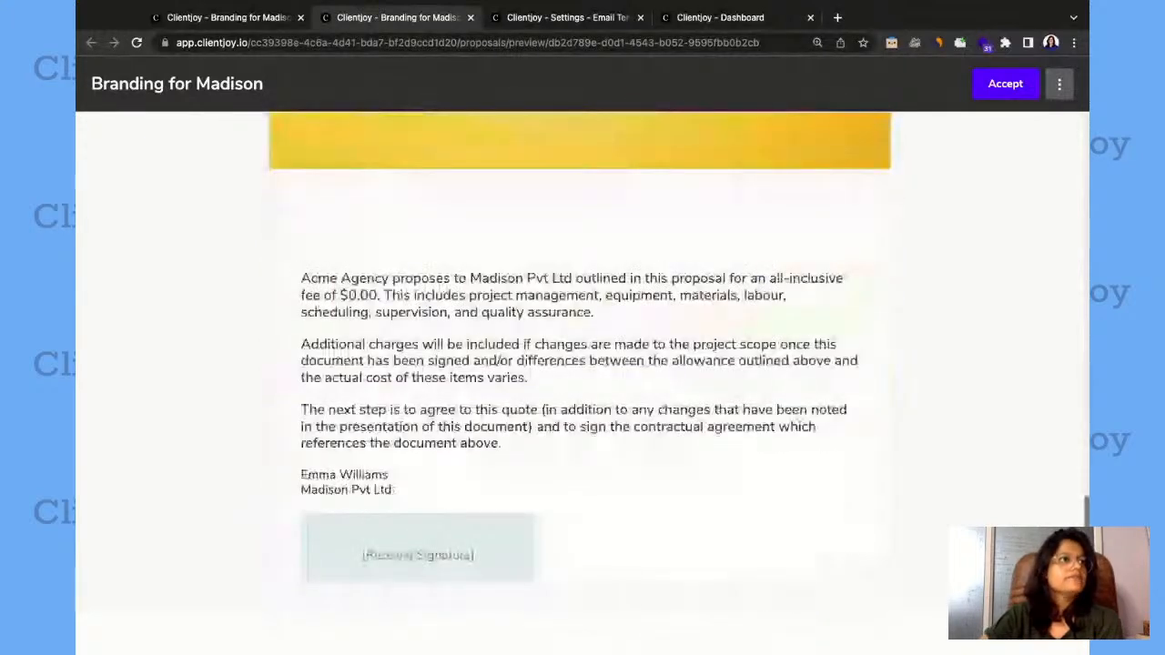
pyautogui.scroll(-2, 580, 364)
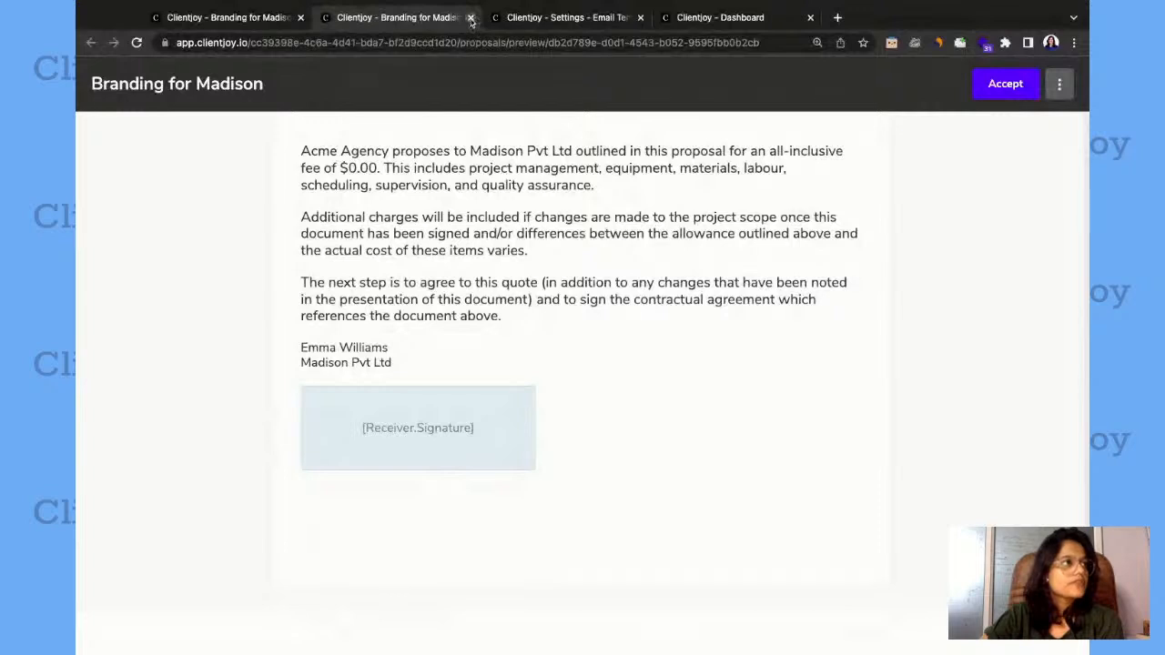
pyautogui.click(470, 18)
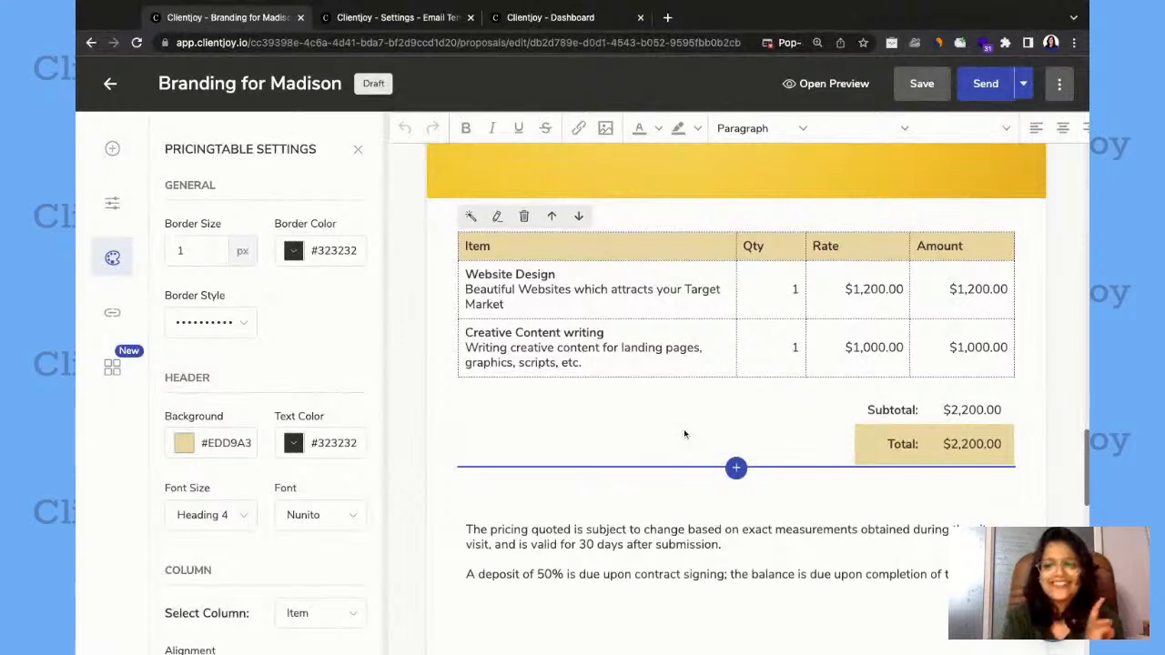
# Return to the content blocks and open the Send Proposal email for the Branding for Madison proposal.
pyautogui.scroll(-10, 684, 433)
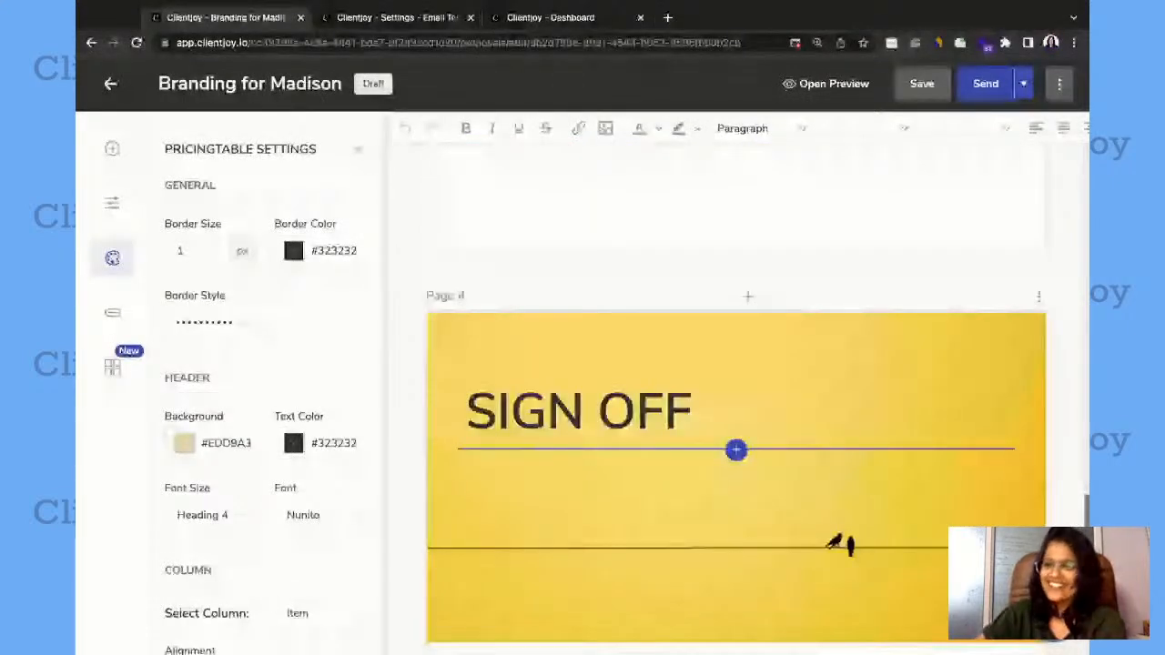
pyautogui.scroll(2, 718, 383)
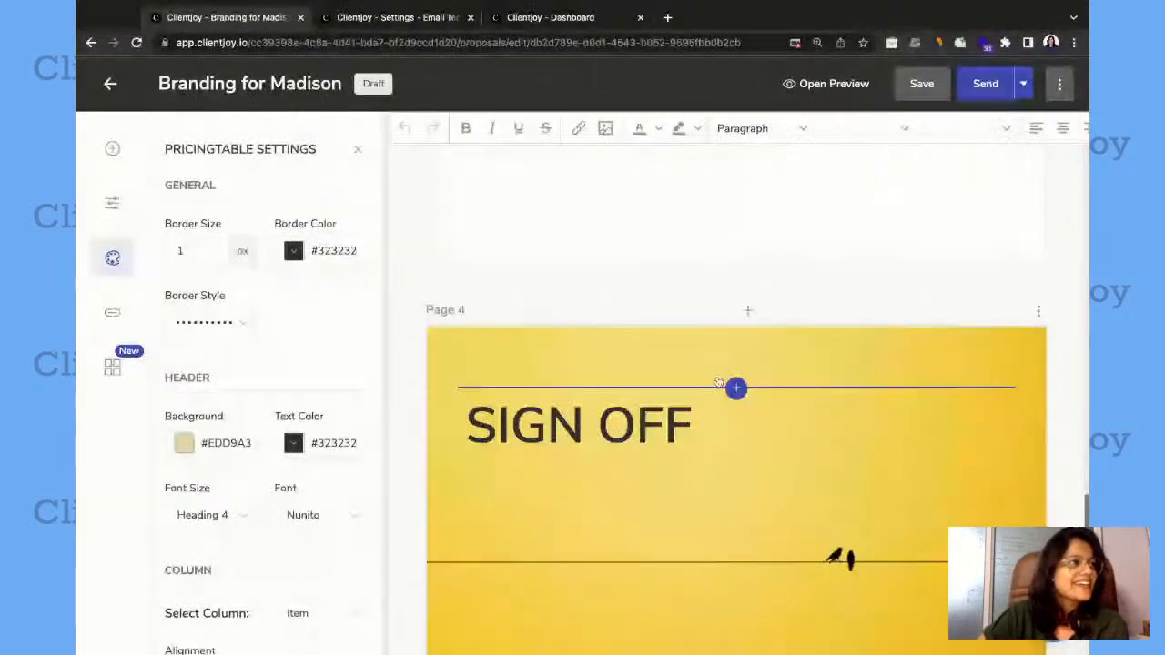
pyautogui.scroll(-4, 718, 383)
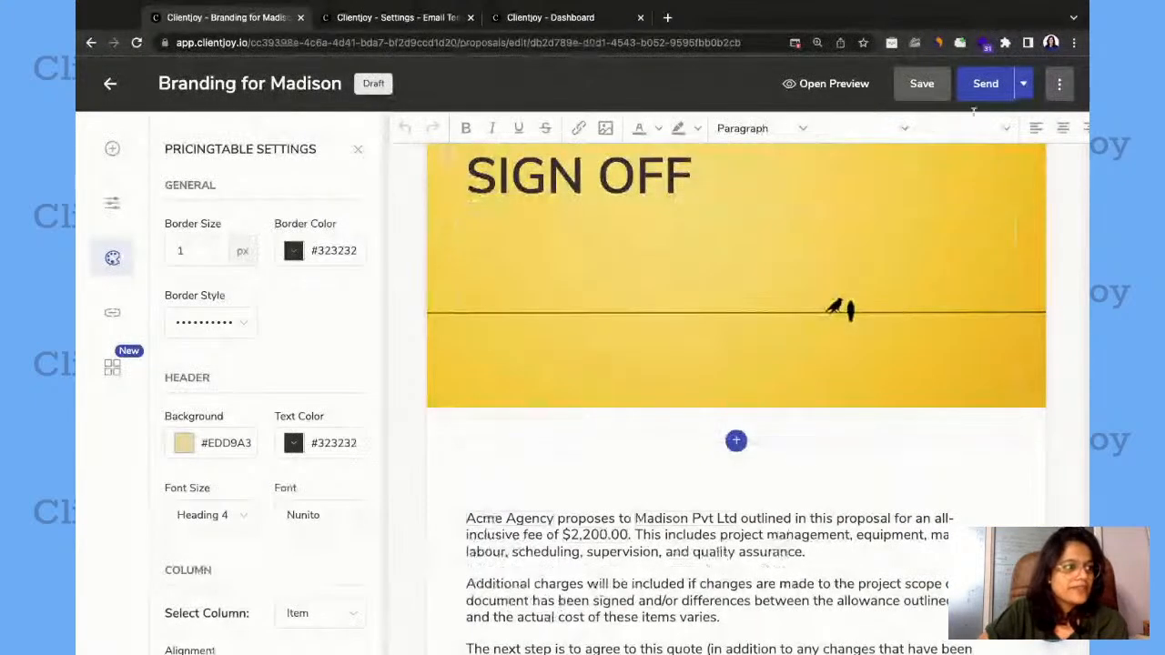
pyautogui.scroll(-2, 874, 312)
pyautogui.scroll(5, 875, 312)
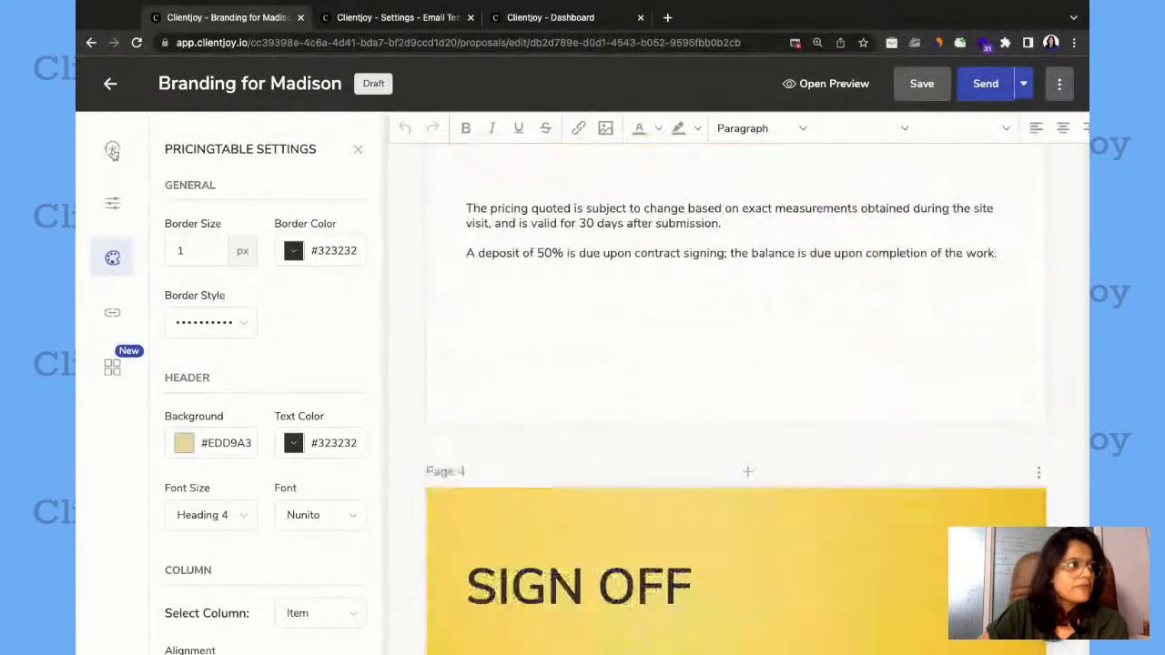
pyautogui.click(113, 151)
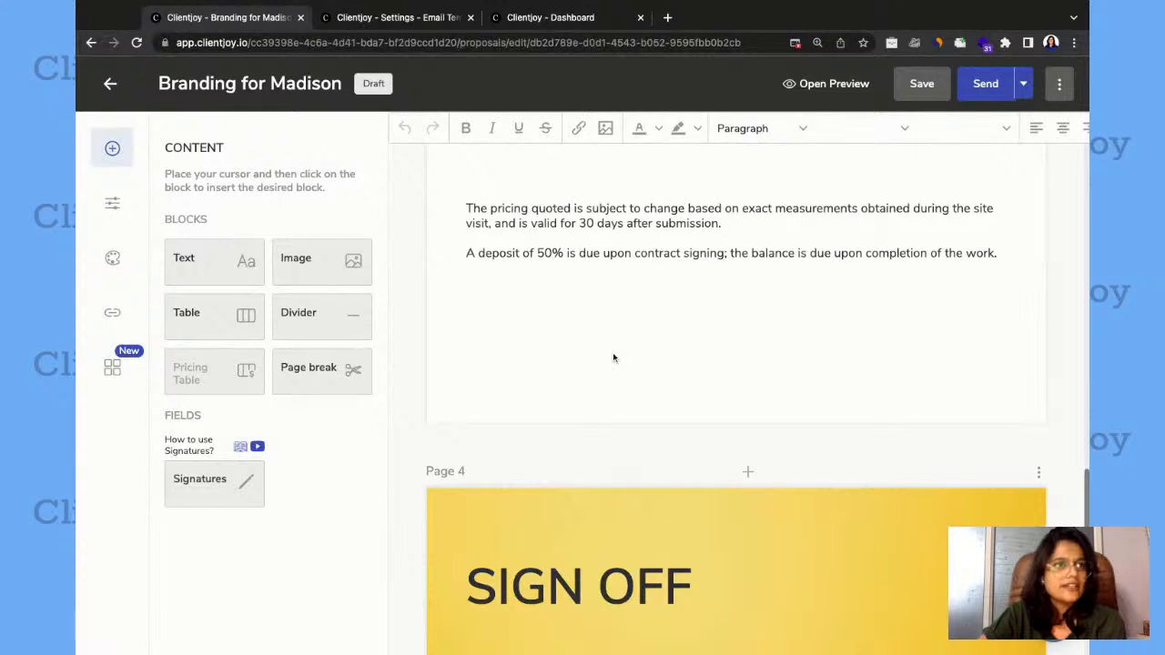
pyautogui.click(969, 84)
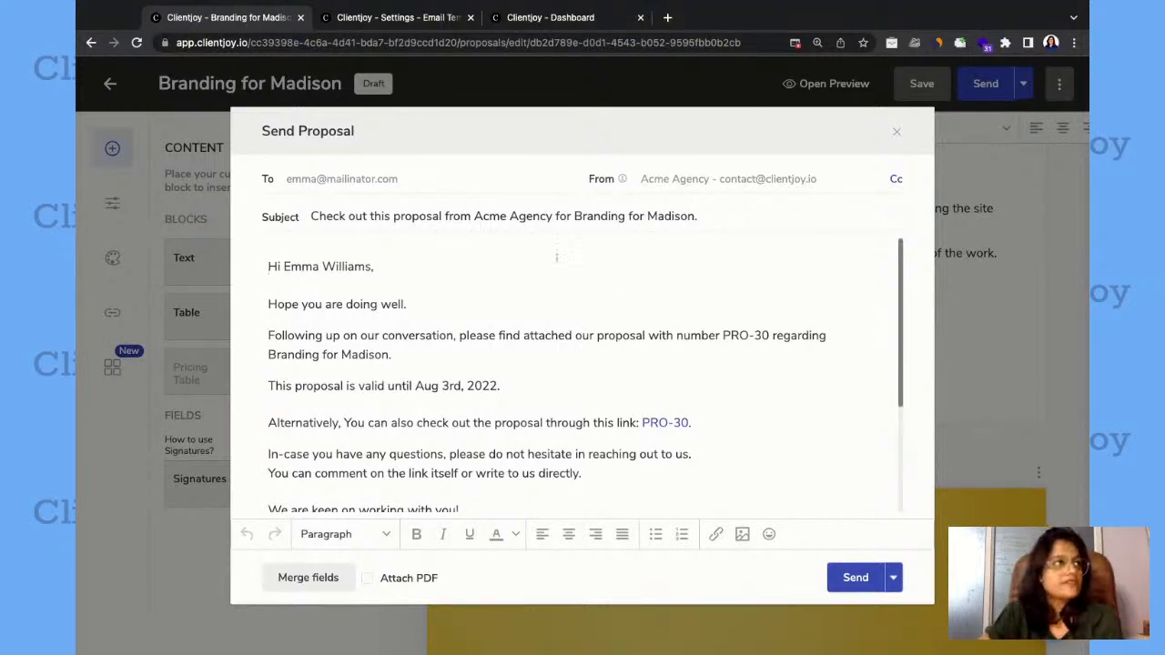
# Review the "Send Proposal to Lead" template in the Email Templates settings, and close it without changes.
pyautogui.click(389, 18)
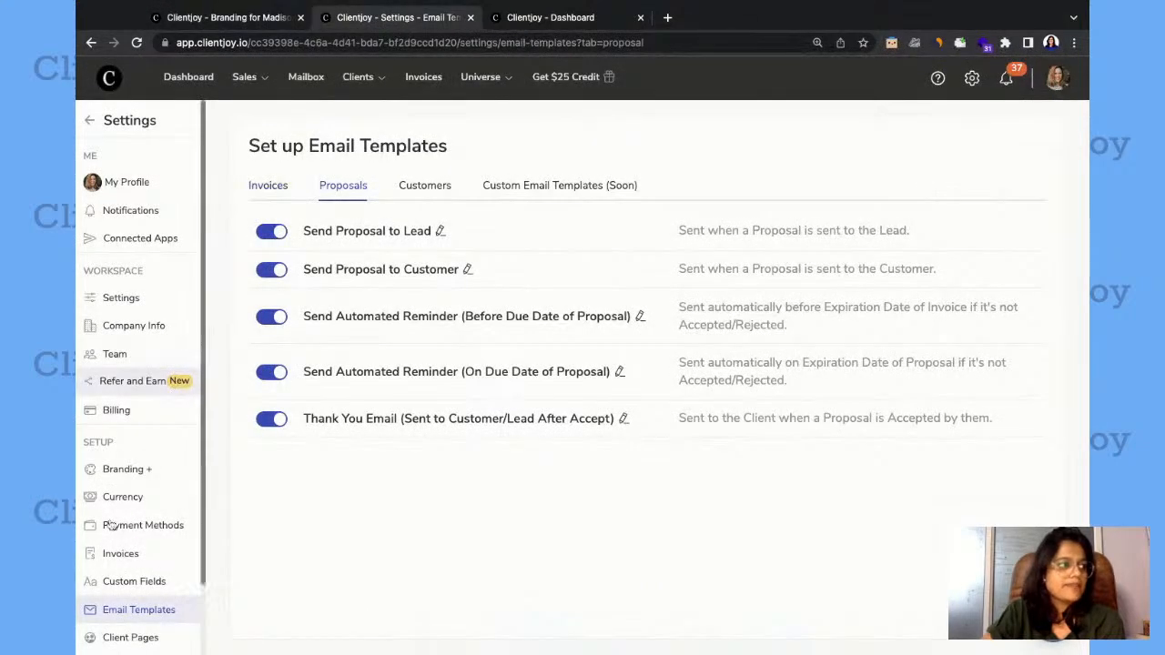
pyautogui.scroll(-1, 119, 558)
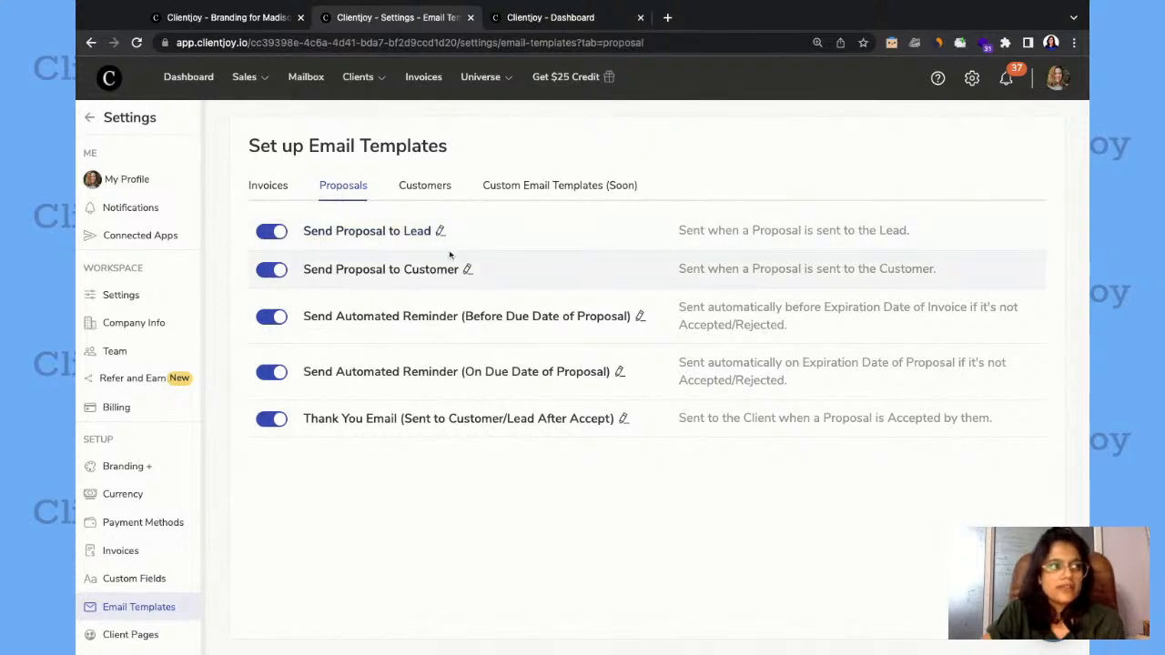
pyautogui.click(377, 233)
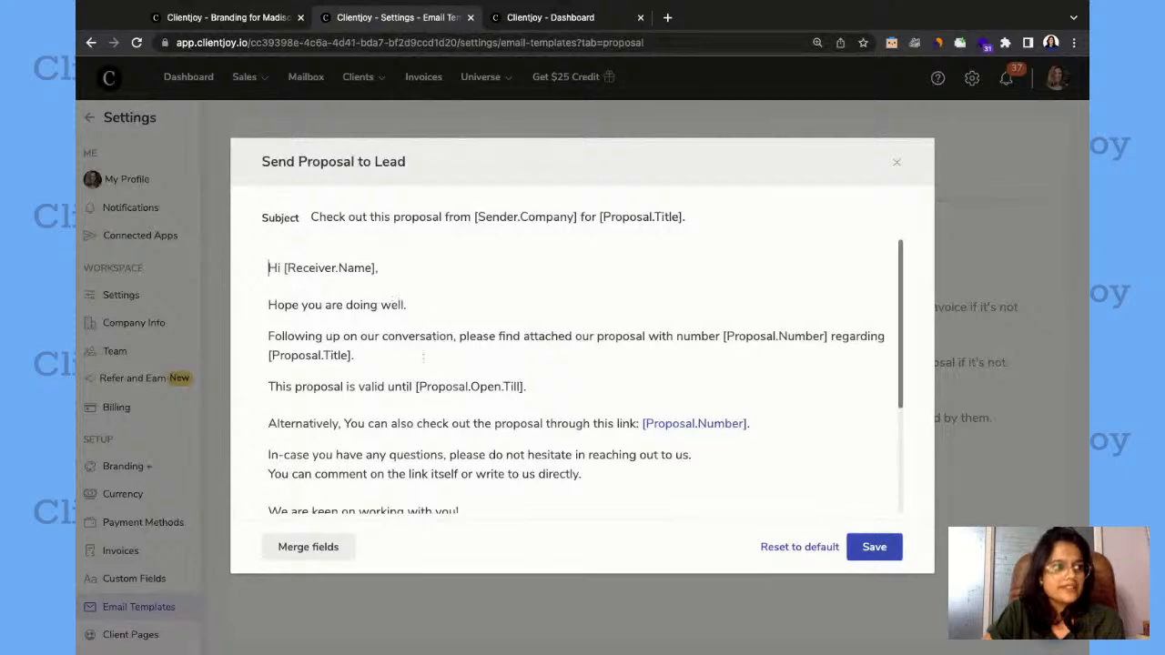
pyautogui.scroll(-5, 426, 362)
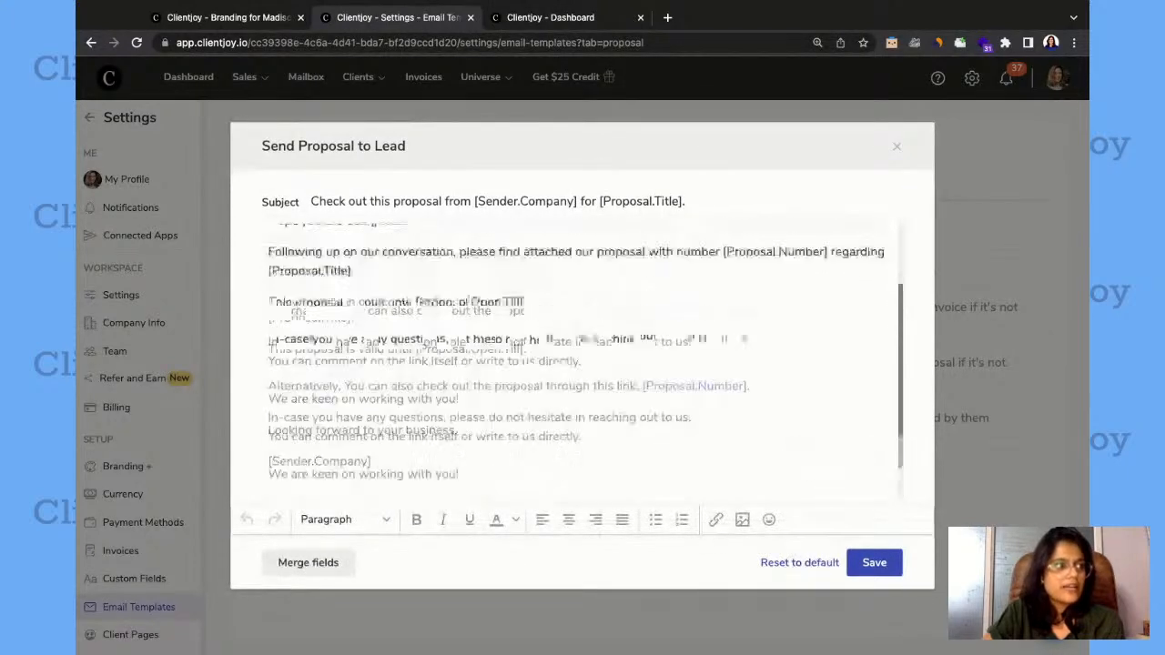
pyautogui.scroll(3, 469, 318)
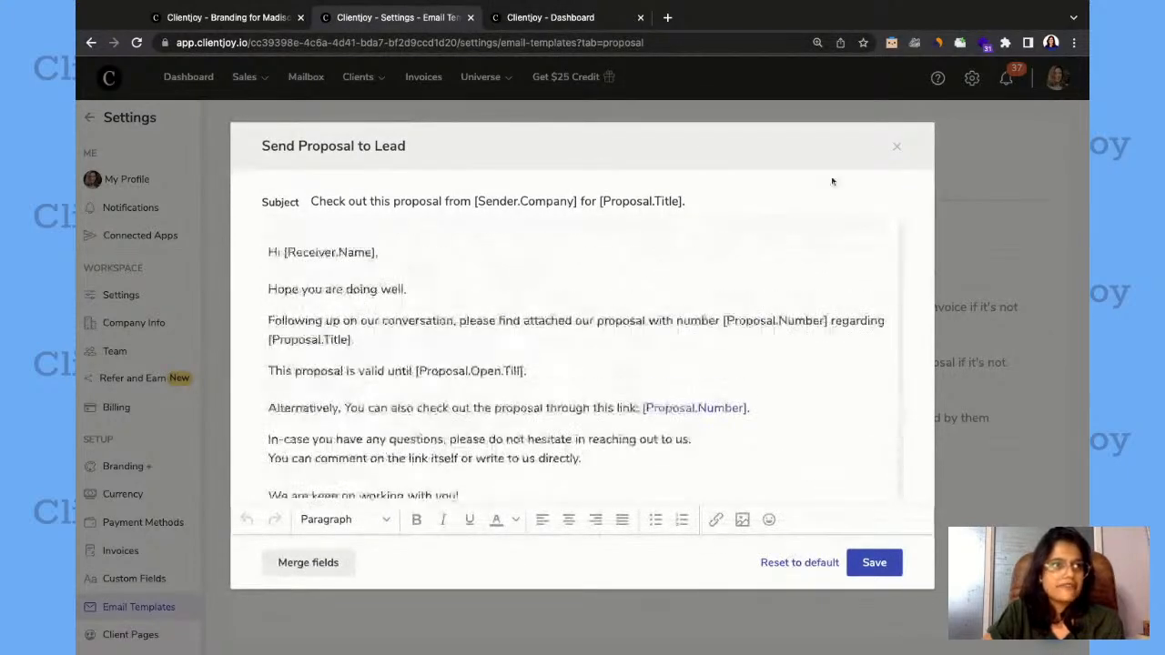
pyautogui.click(896, 149)
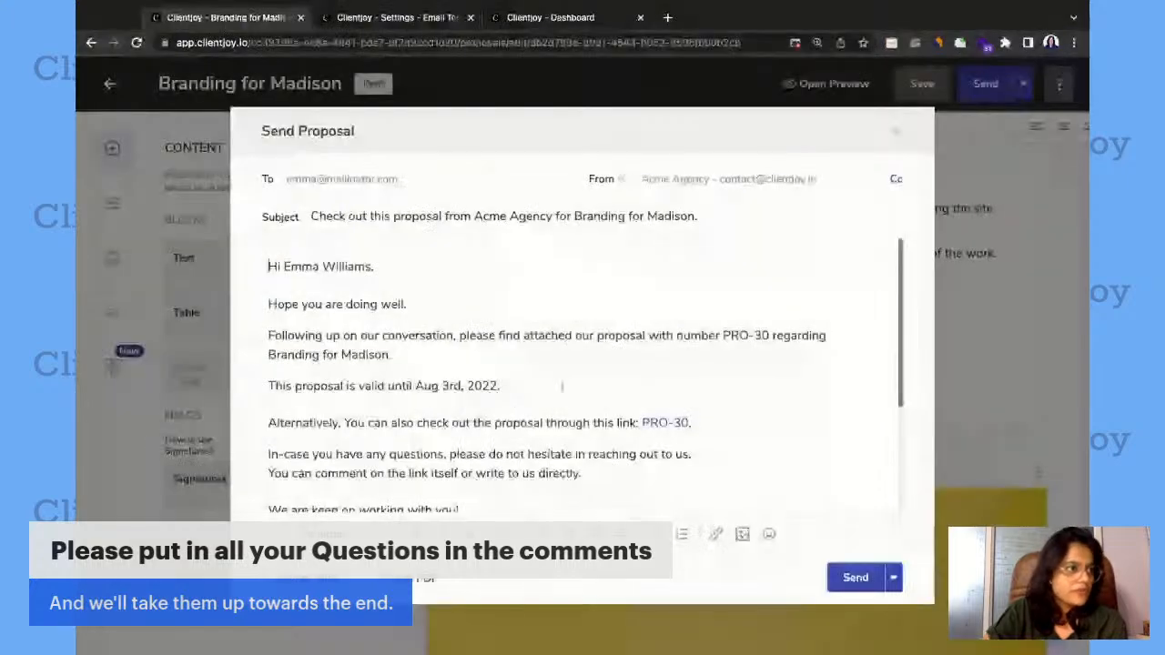
# Review the message of the Send Proposal email for Branding for Madison, and send it to the lead.
pyautogui.scroll(-10, 599, 389)
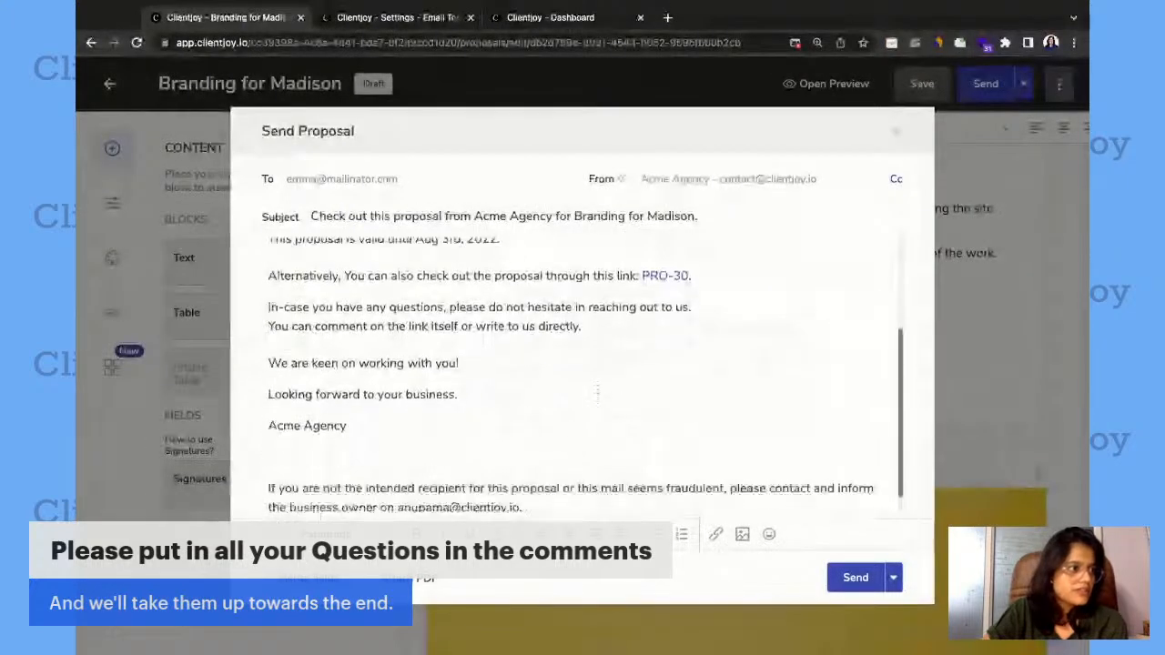
pyautogui.scroll(10, 599, 389)
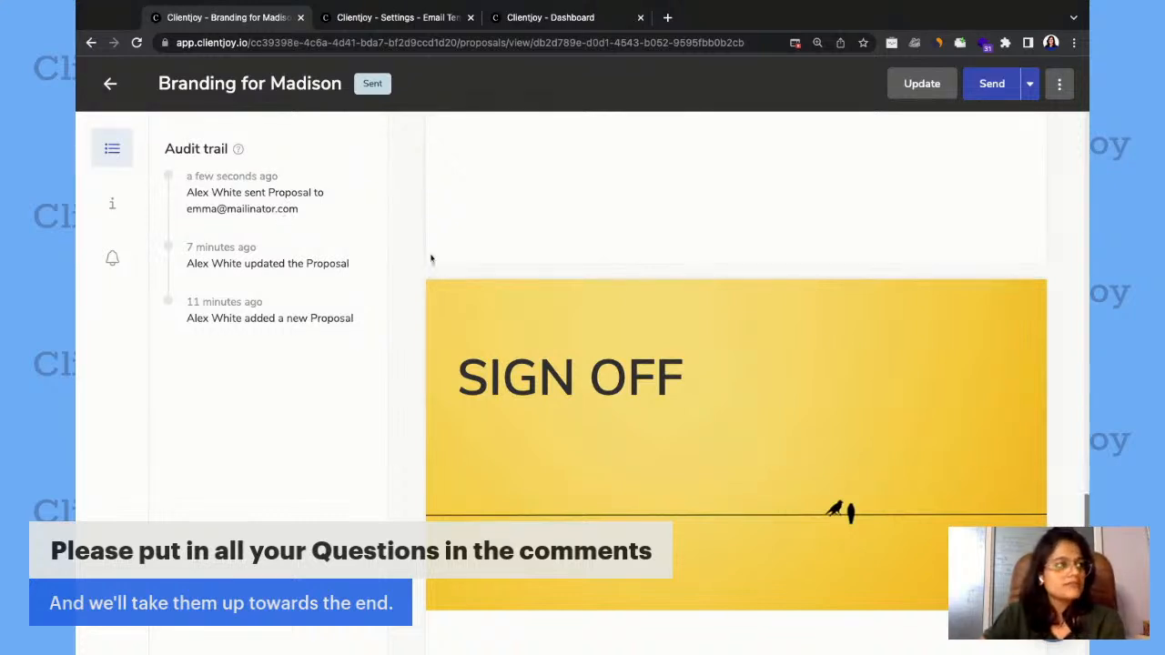
# Look through the sent proposal's pages from the Sign Off page back to the Cover Letter page.
pyautogui.scroll(3, 410, 250)
pyautogui.scroll(5, 410, 251)
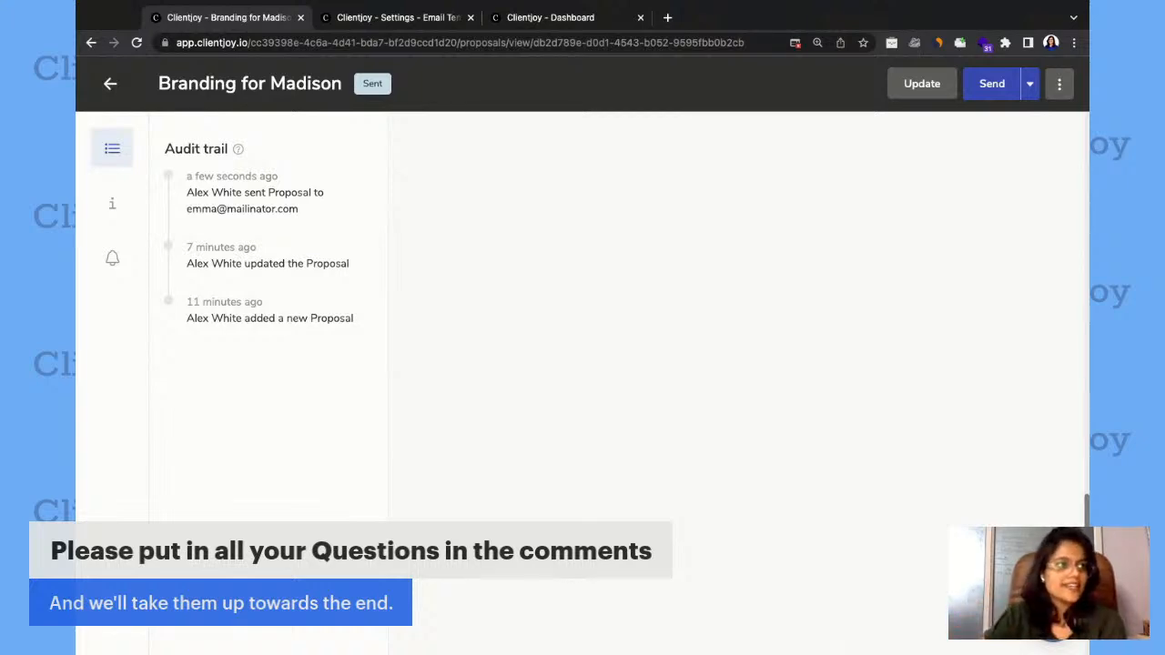
pyautogui.scroll(11, 733, 382)
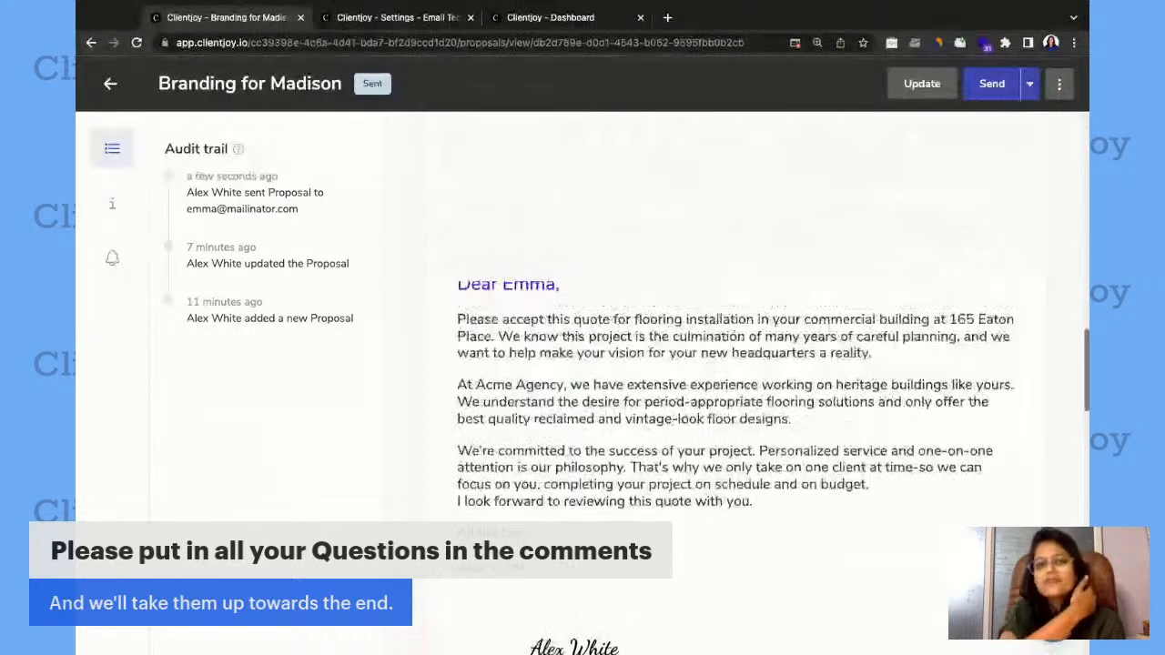
pyautogui.scroll(1, 733, 383)
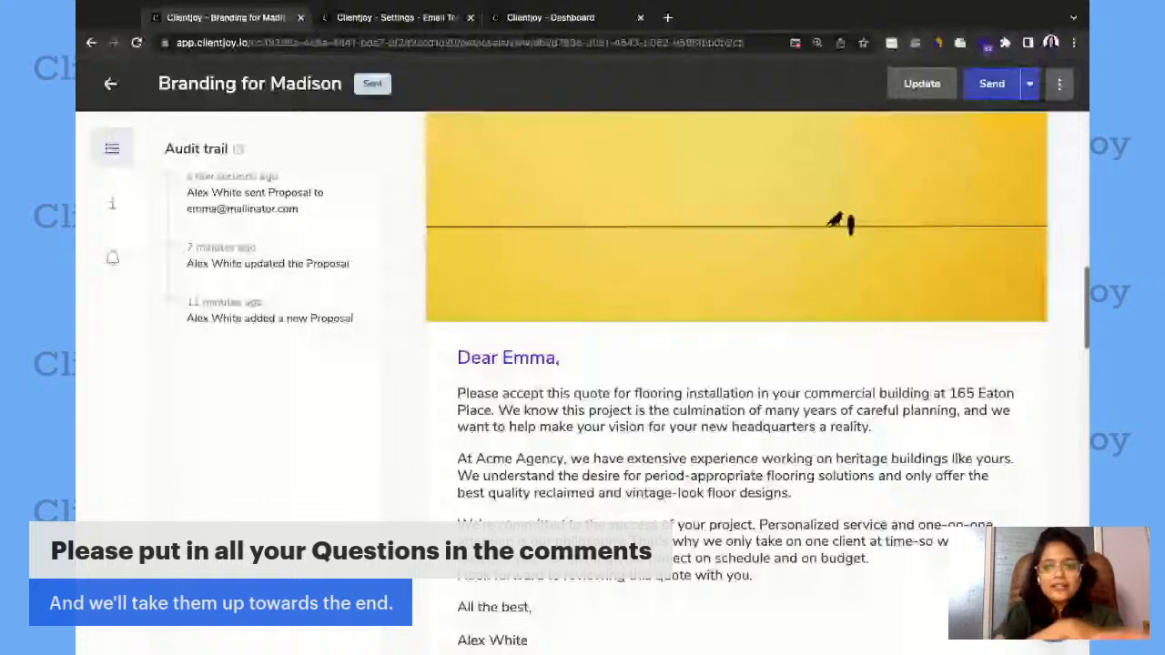
pyautogui.scroll(6, 733, 382)
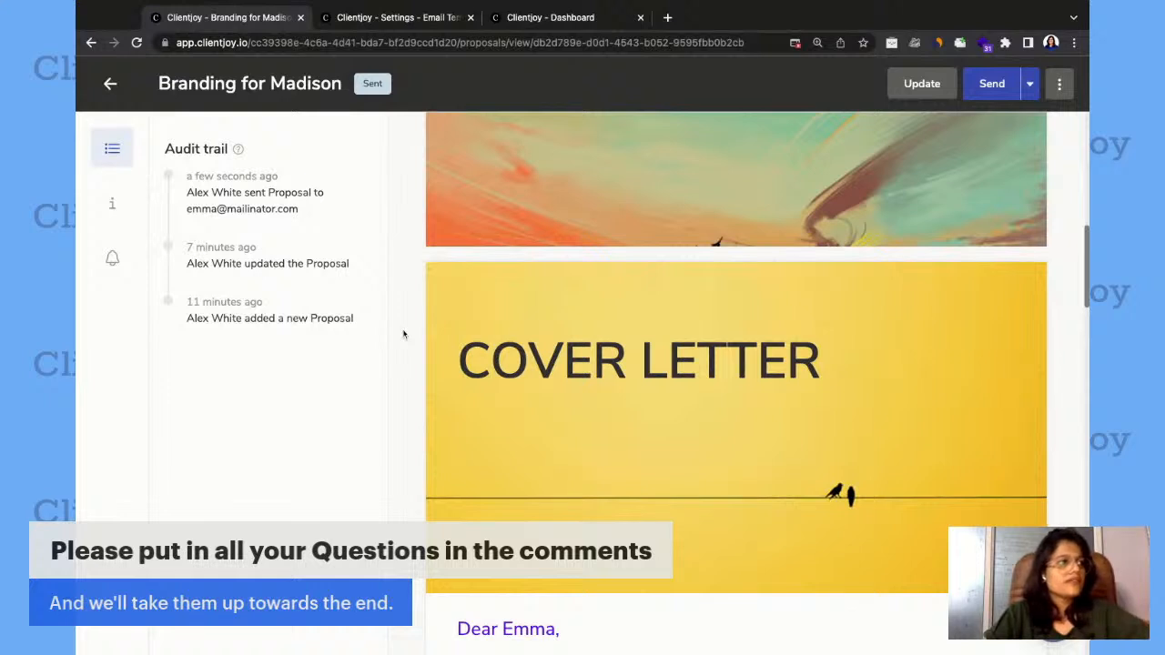
pyautogui.scroll(1, 403, 335)
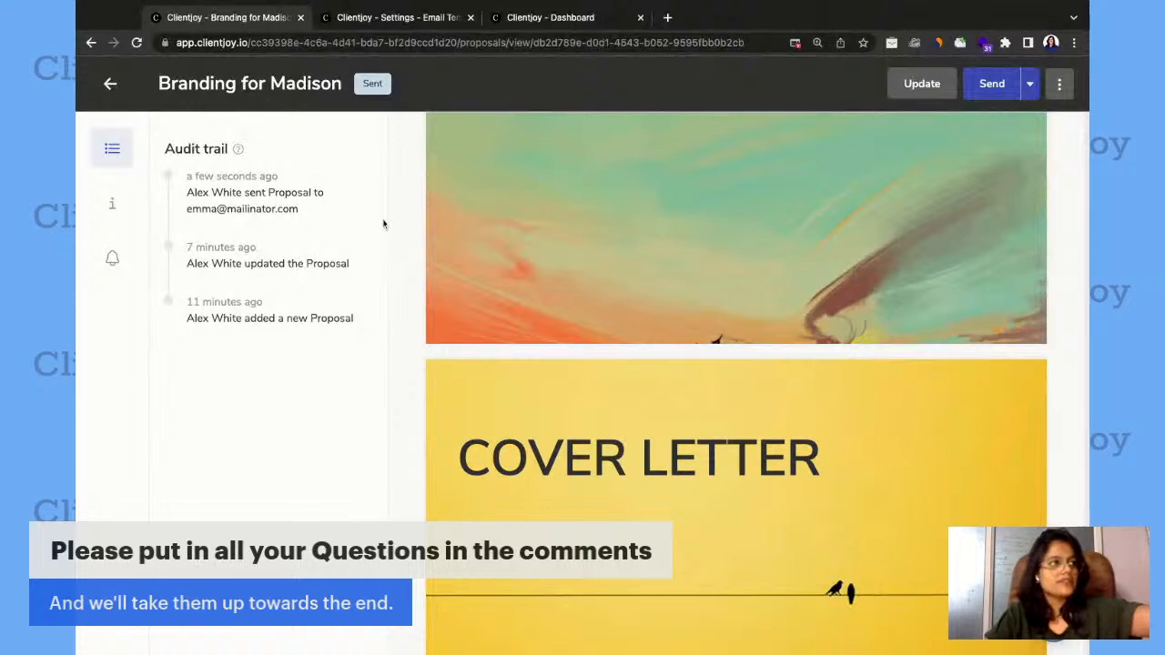
# Check the proposal's info, auto reminding settings and audit trail, and return to the Proposals list.
pyautogui.click(112, 204)
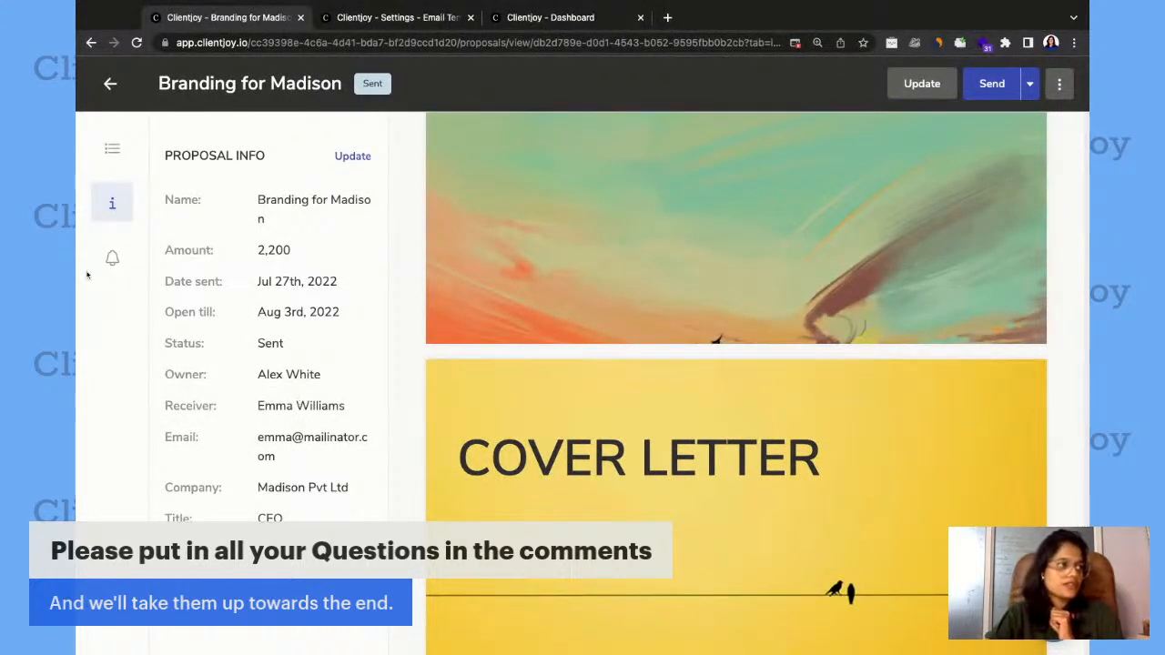
pyautogui.click(114, 267)
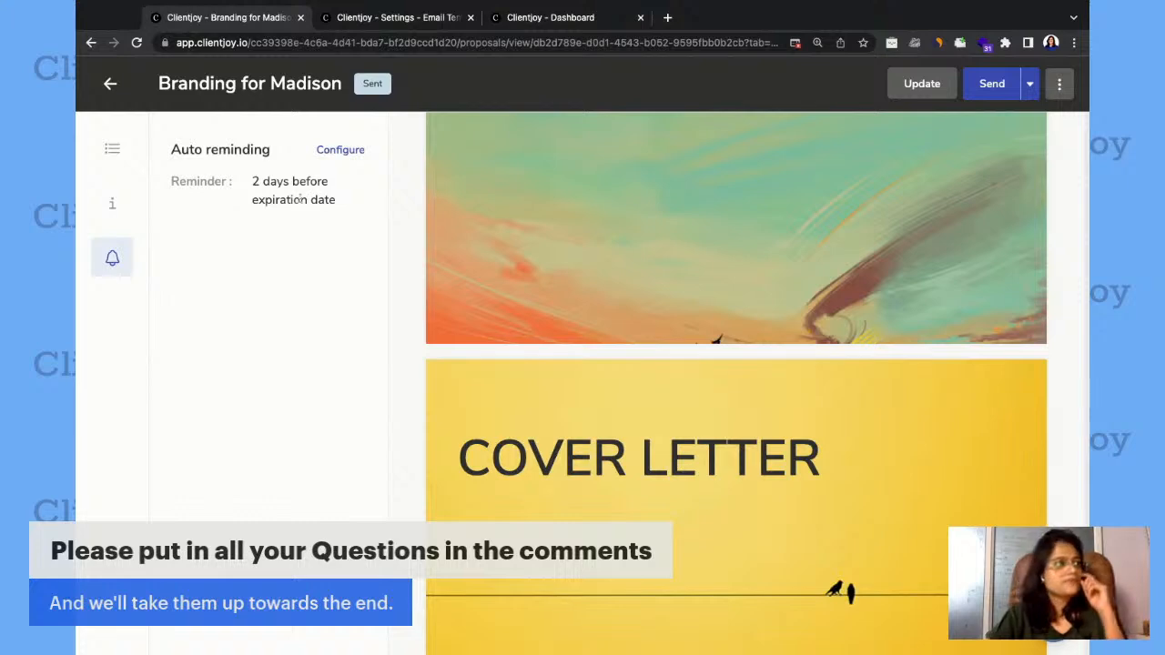
pyautogui.click(112, 149)
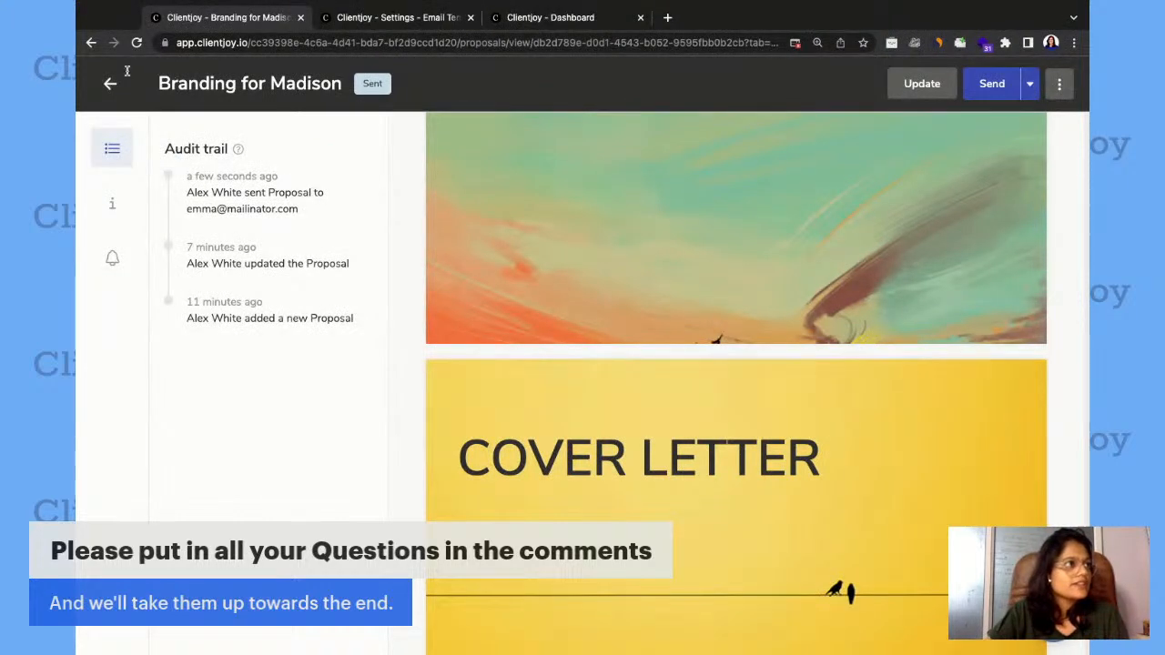
pyautogui.click(109, 84)
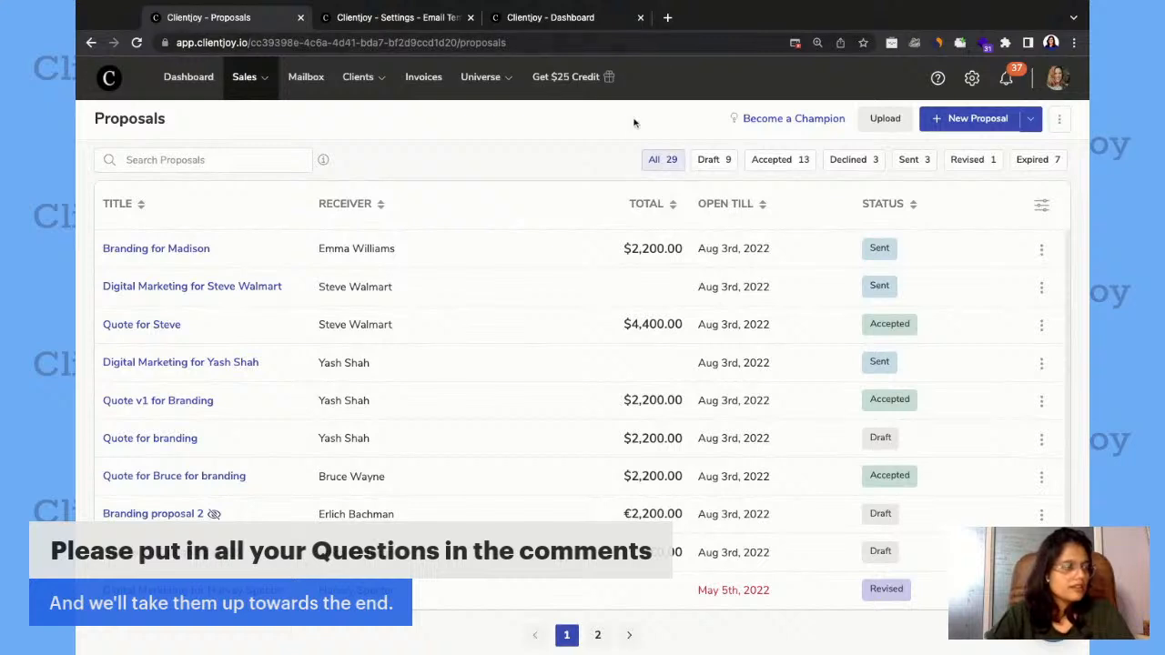
# Open the lead's public Mailinator inbox in a new browser tab, and follow the proposal link in the Acme Agency email.
pyautogui.hotkey('ctrl', 't')
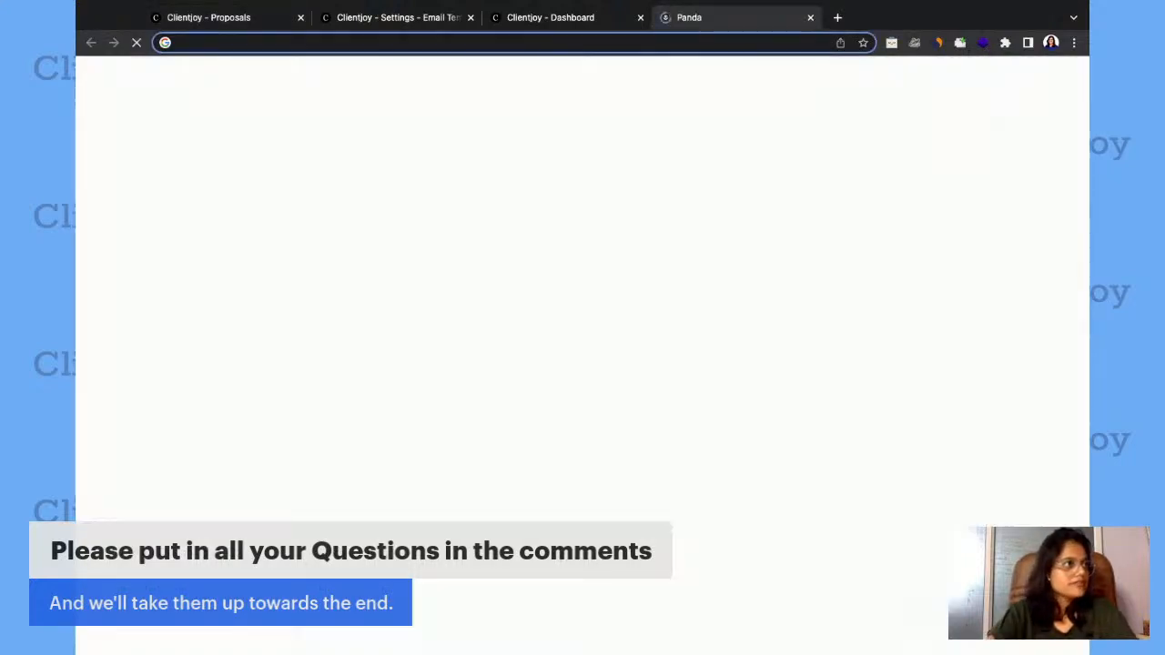
pyautogui.write('mailin')
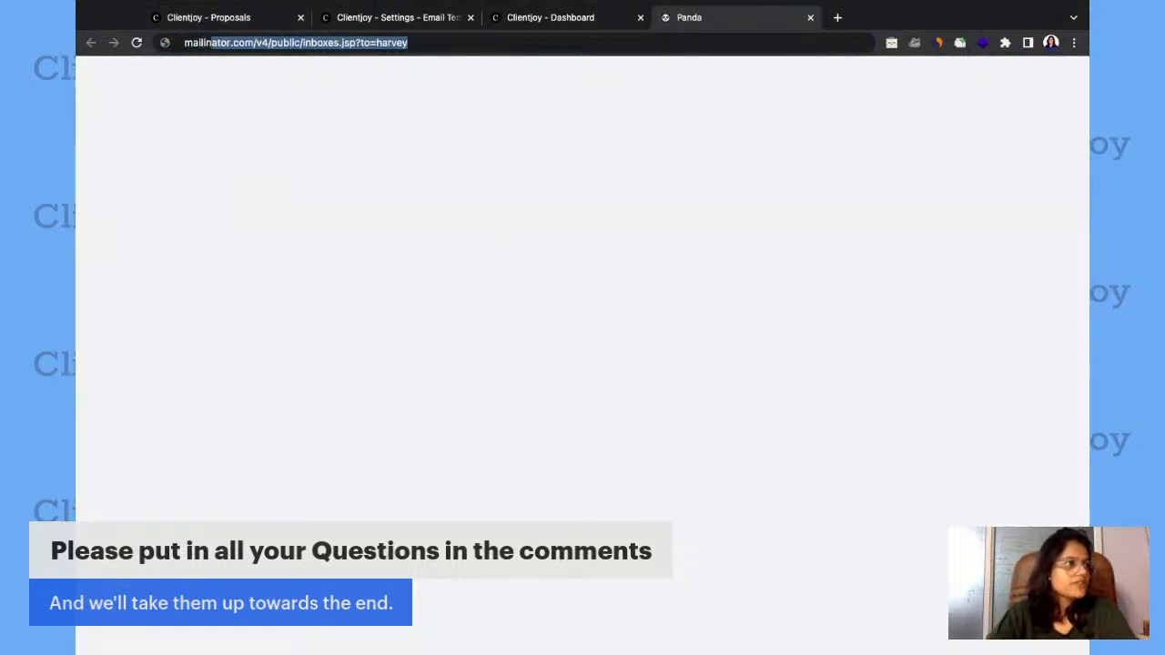
pyautogui.press('Right')
pyautogui.press('BackSpace')
pyautogui.press('BackSpace')
pyautogui.press('BackSpace')
pyautogui.press('BackSpace')
pyautogui.press('BackSpace')
pyautogui.press('BackSpace')
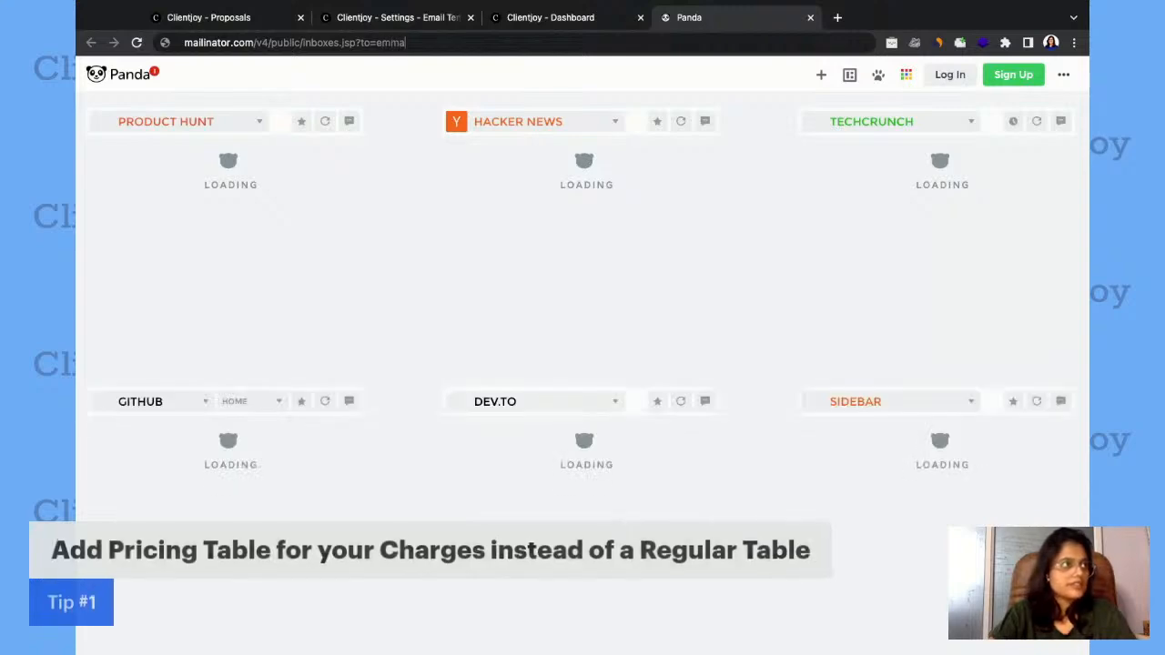
pyautogui.press('Return')
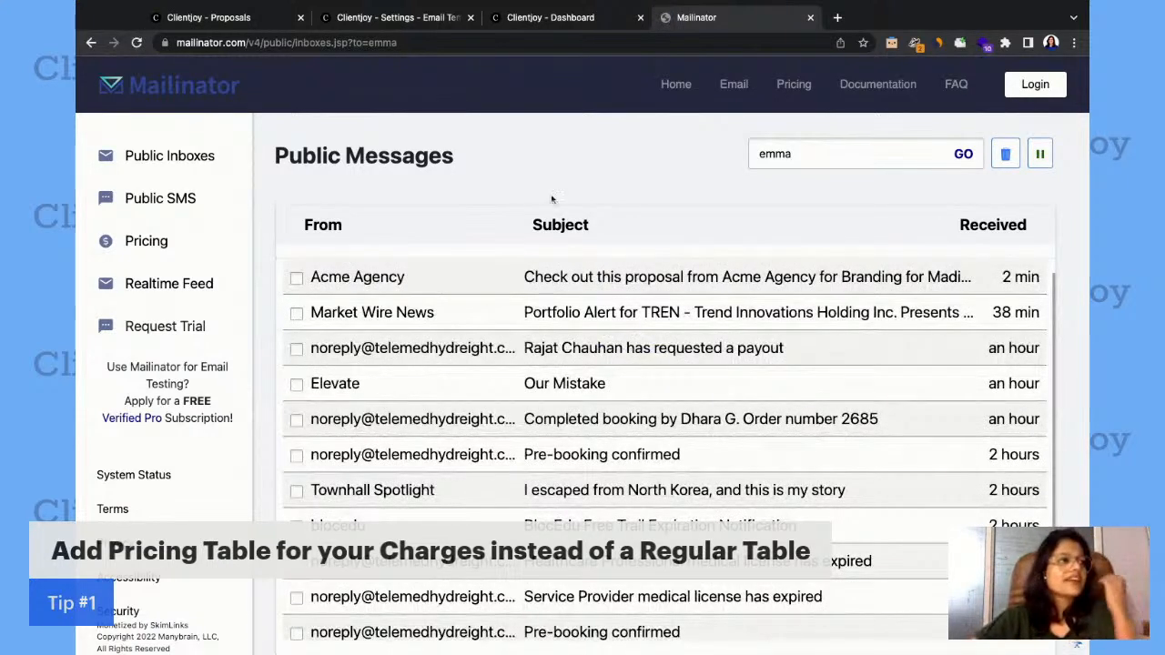
pyautogui.click(444, 281)
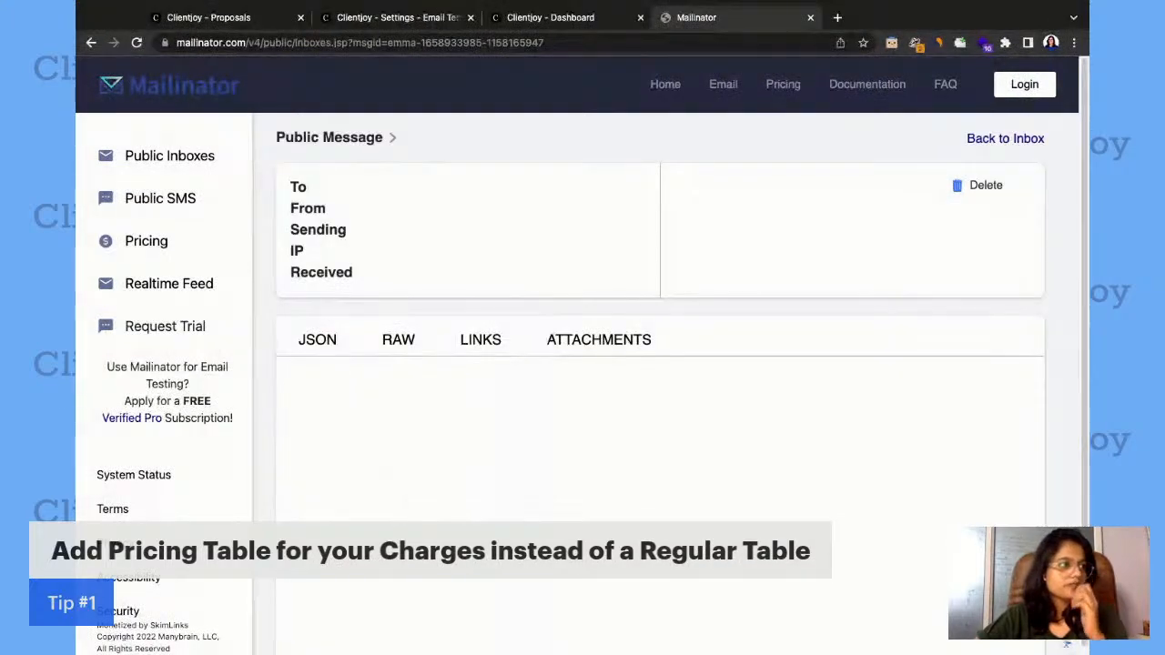
pyautogui.click(626, 504)
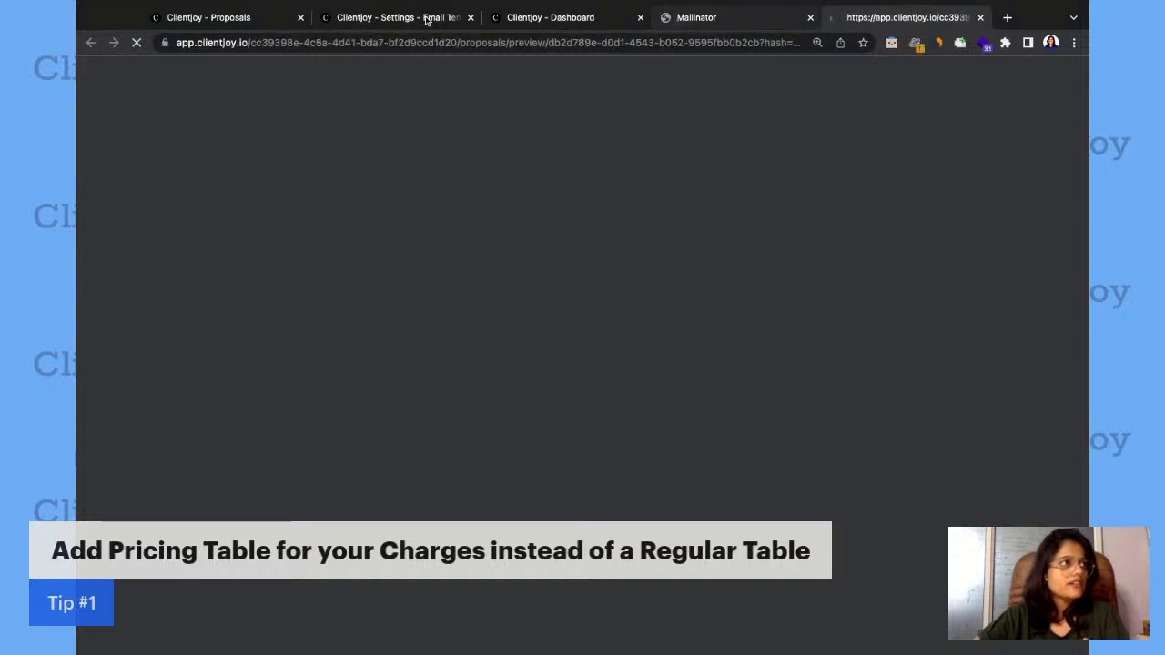
# Check the Clientjoy notifications for activity on the Branding for Madison proposal email, and close them.
pyautogui.click(252, 18)
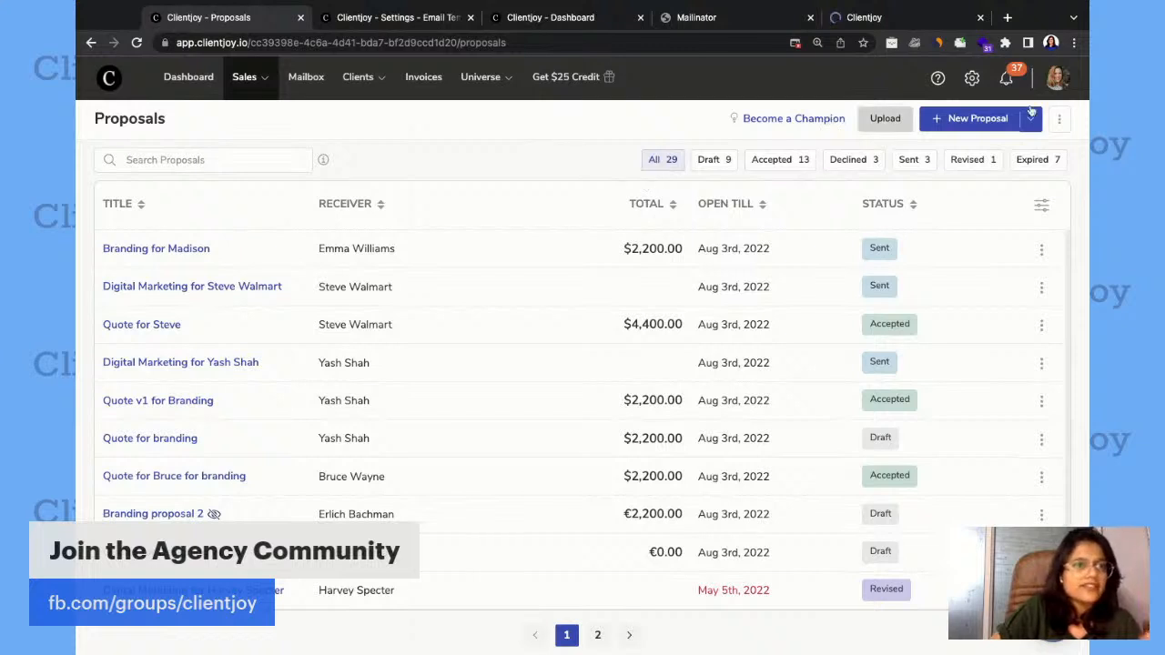
pyautogui.click(1006, 80)
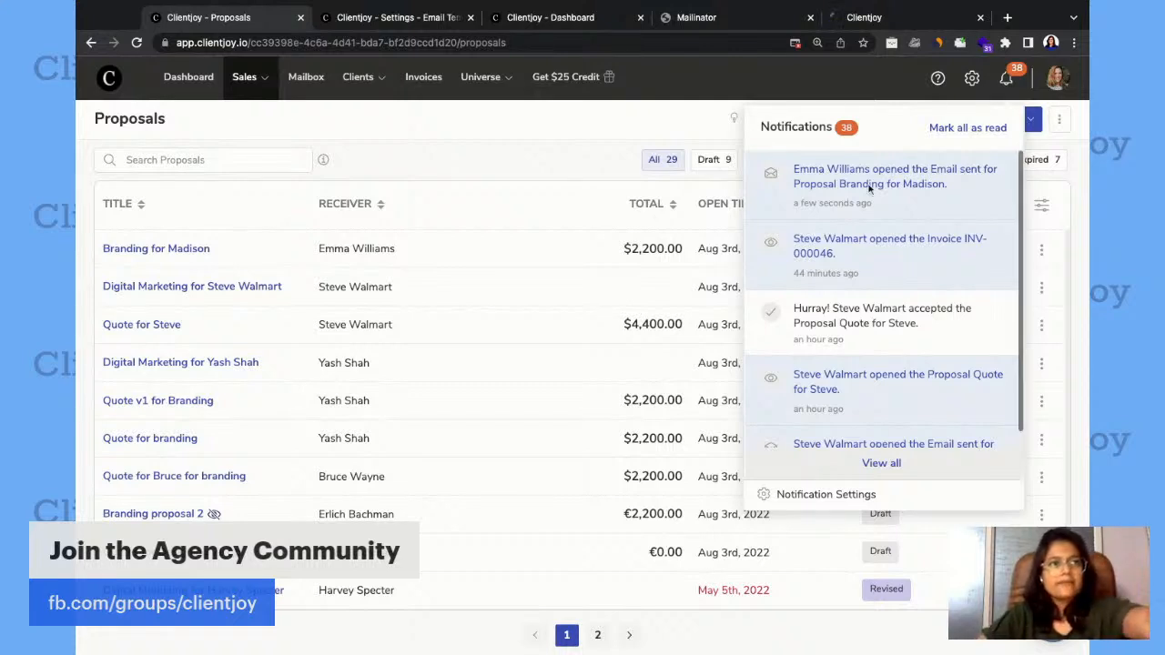
pyautogui.click(582, 126)
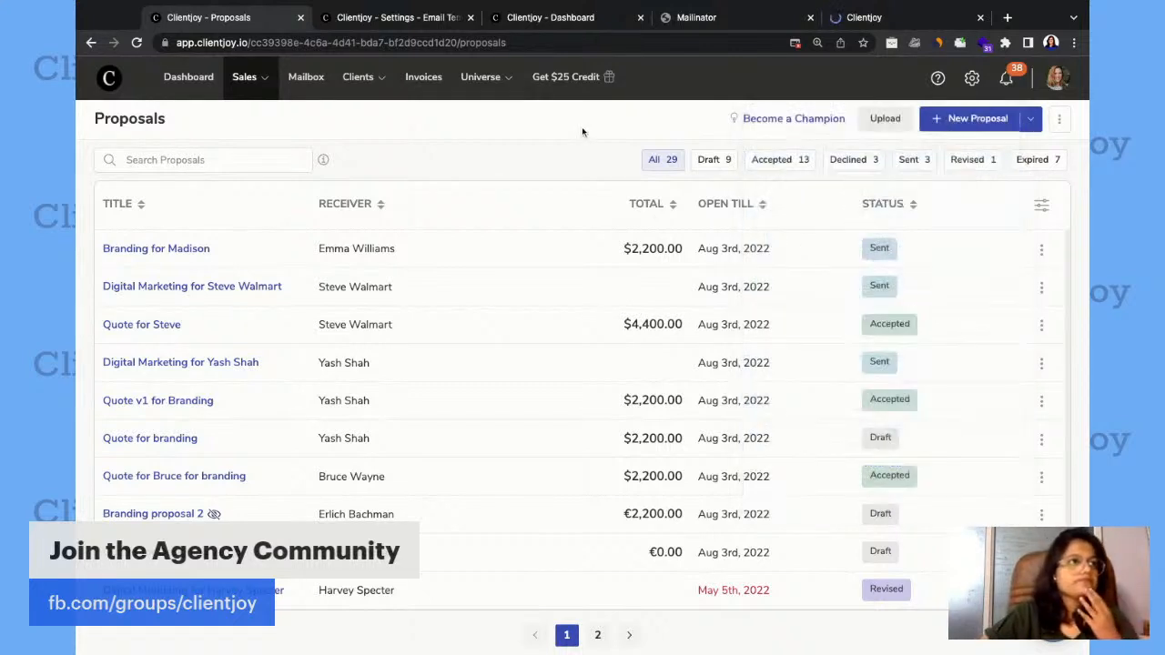
# Switch to the client view of the proposal and examine its cover page down to the Cover Letter heading.
pyautogui.click(864, 18)
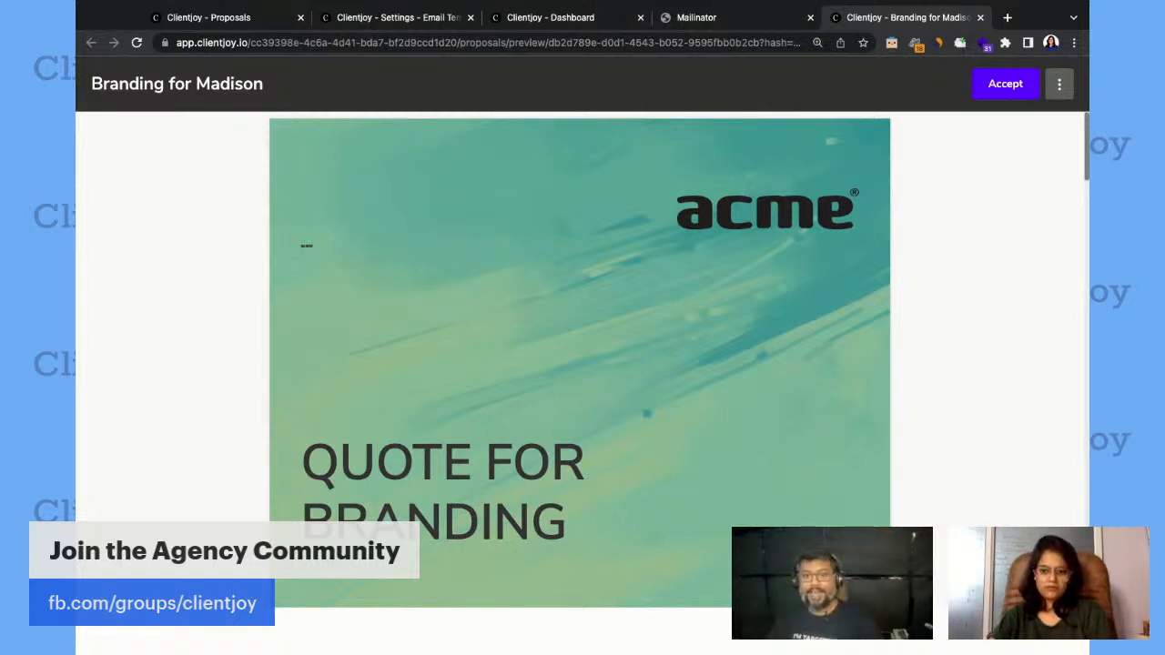
pyautogui.scroll(-1, 554, 395)
pyautogui.scroll(-3, 554, 395)
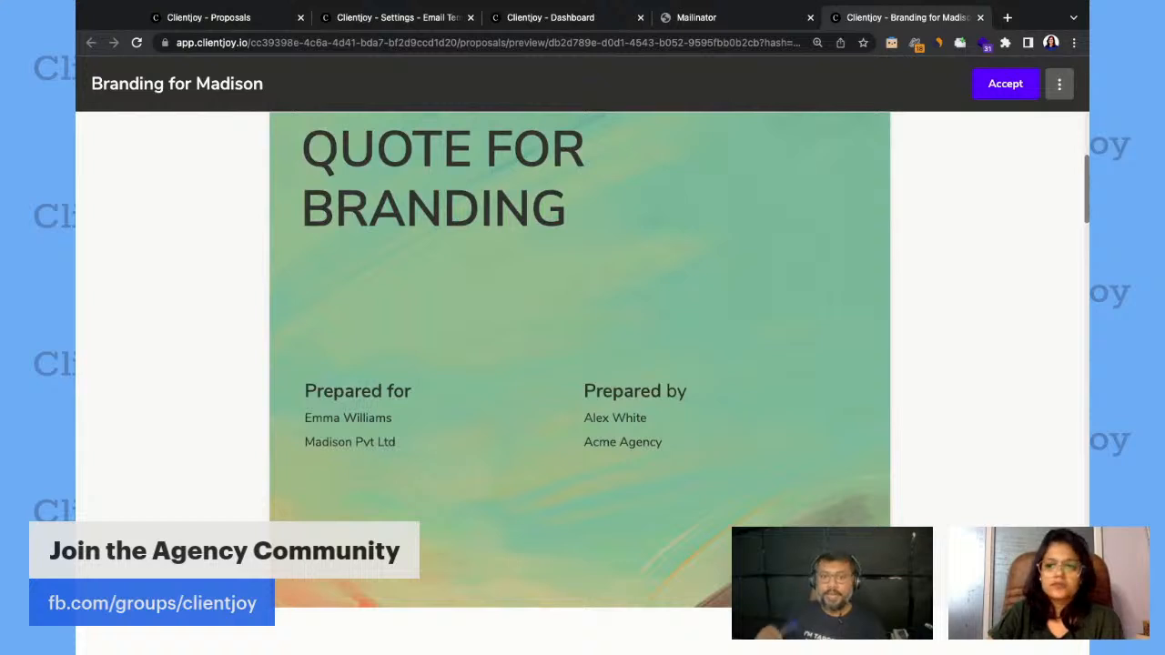
pyautogui.scroll(1, 646, 140)
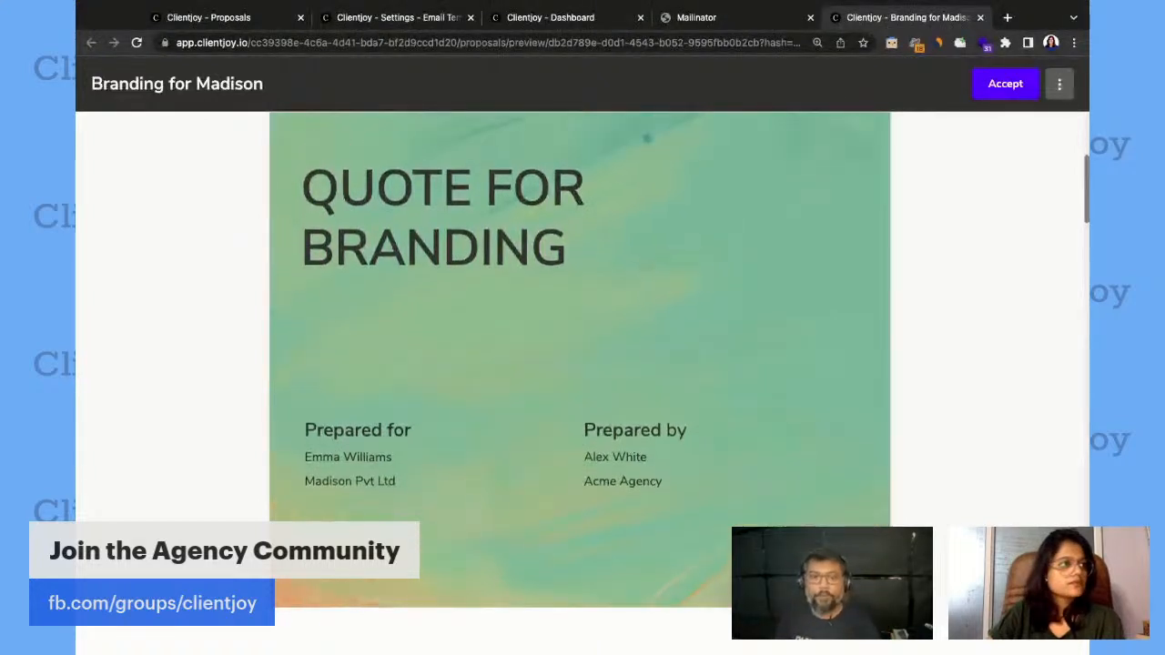
pyautogui.scroll(-1, 646, 140)
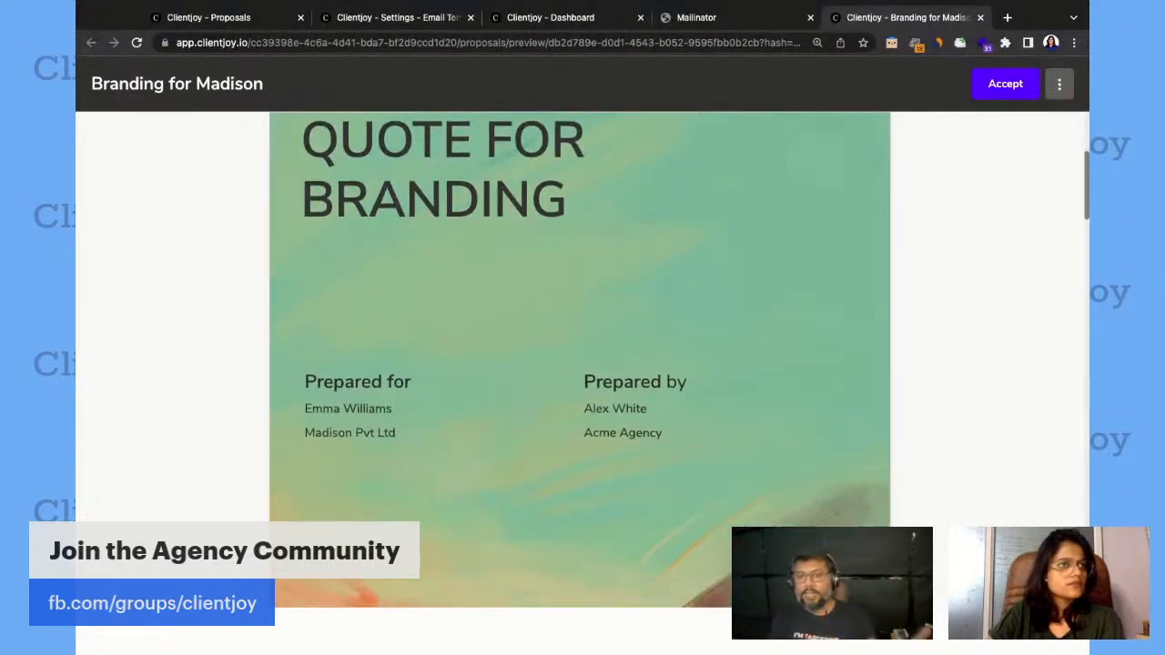
pyautogui.scroll(-2, 559, 544)
pyautogui.scroll(-2, 559, 544)
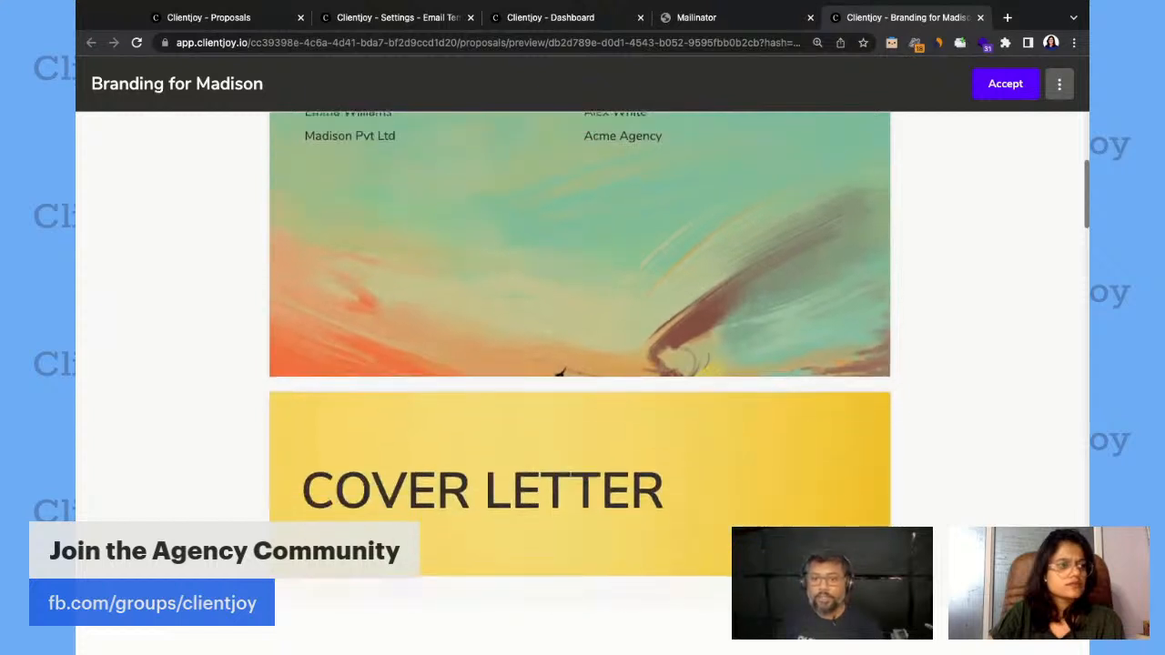
pyautogui.scroll(6, 560, 544)
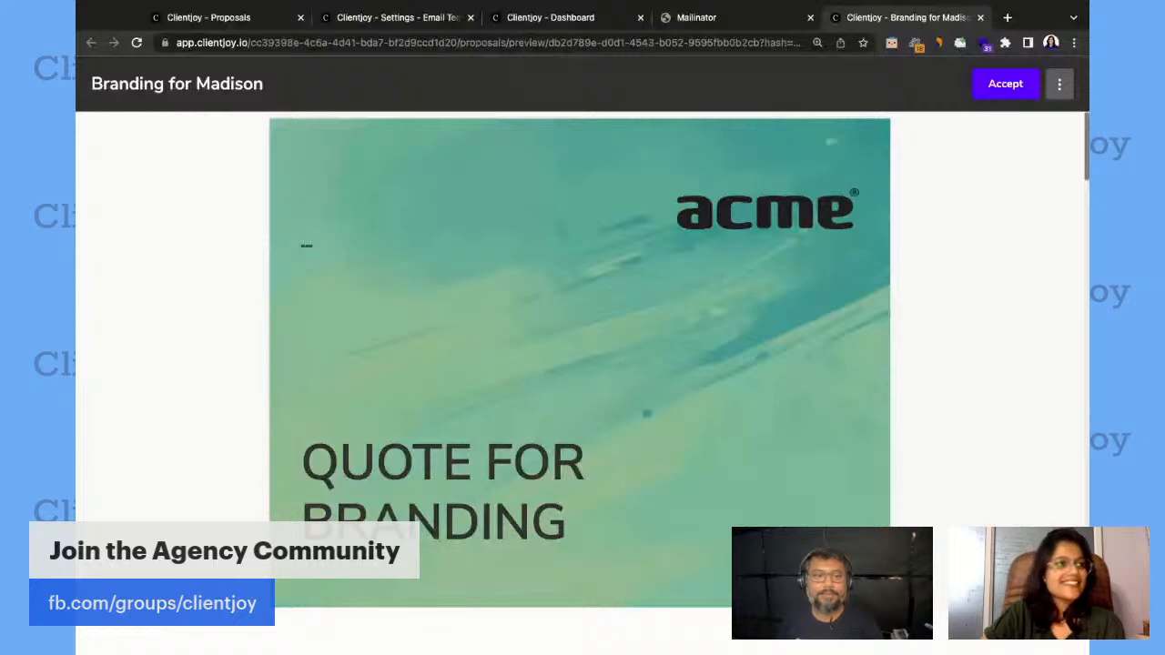
# Review the client view from the cover page through the signed cover letter to the Project Fees heading, and go back up.
pyautogui.scroll(-1, 745, 324)
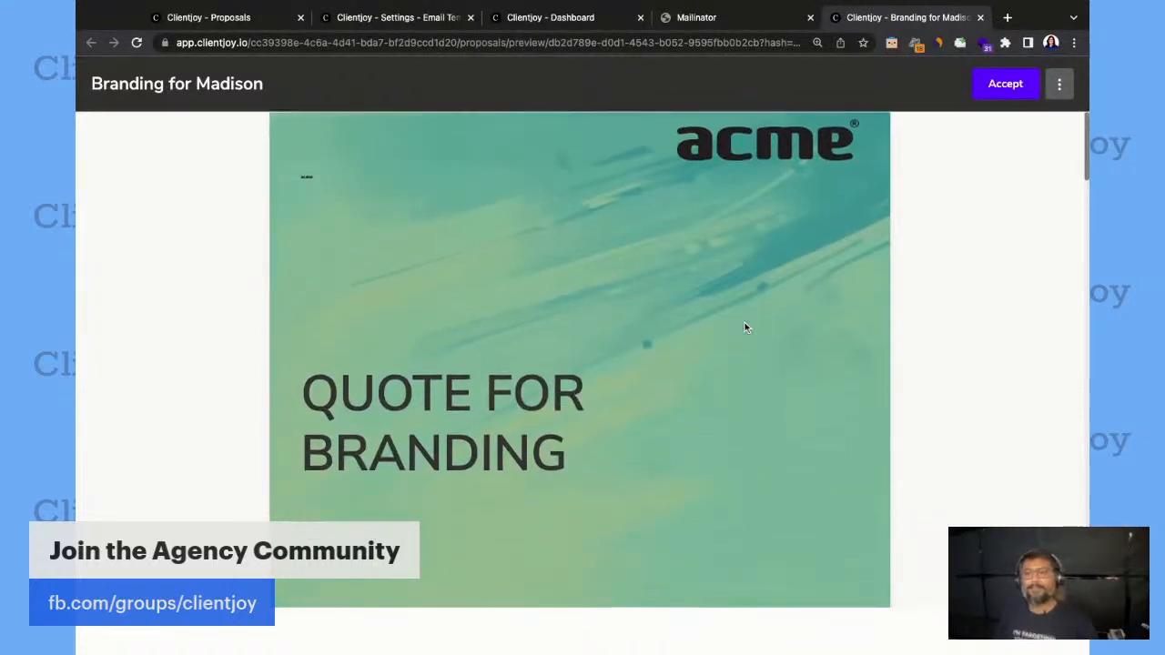
pyautogui.scroll(-1, 744, 328)
pyautogui.scroll(-6, 579, 364)
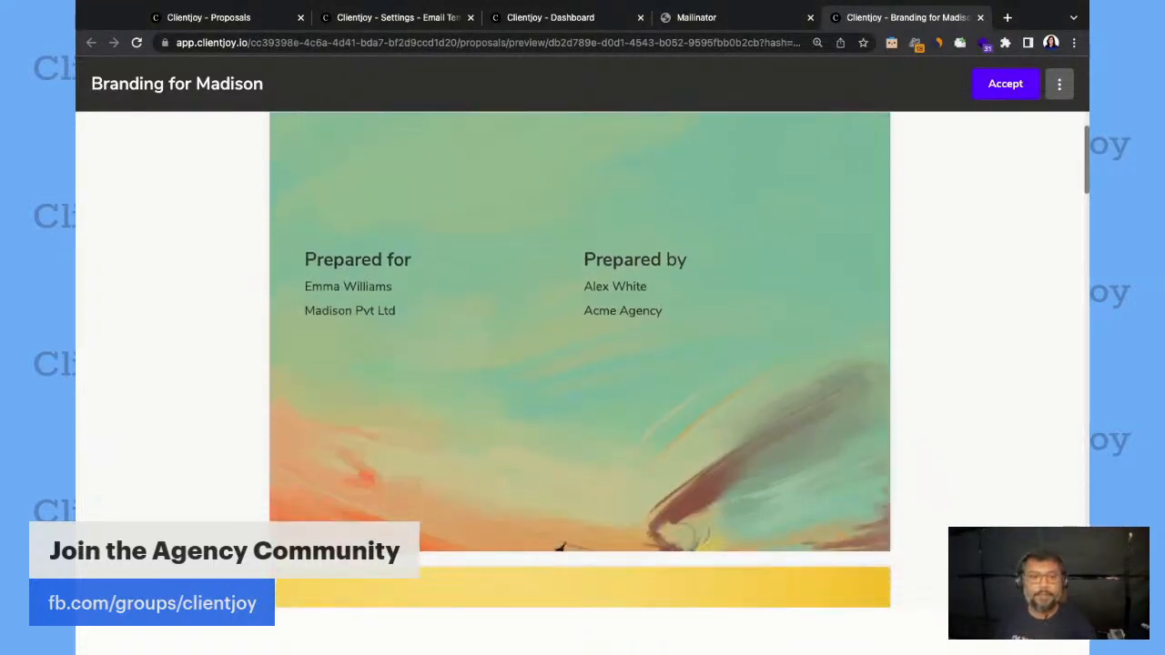
pyautogui.scroll(-6, 560, 190)
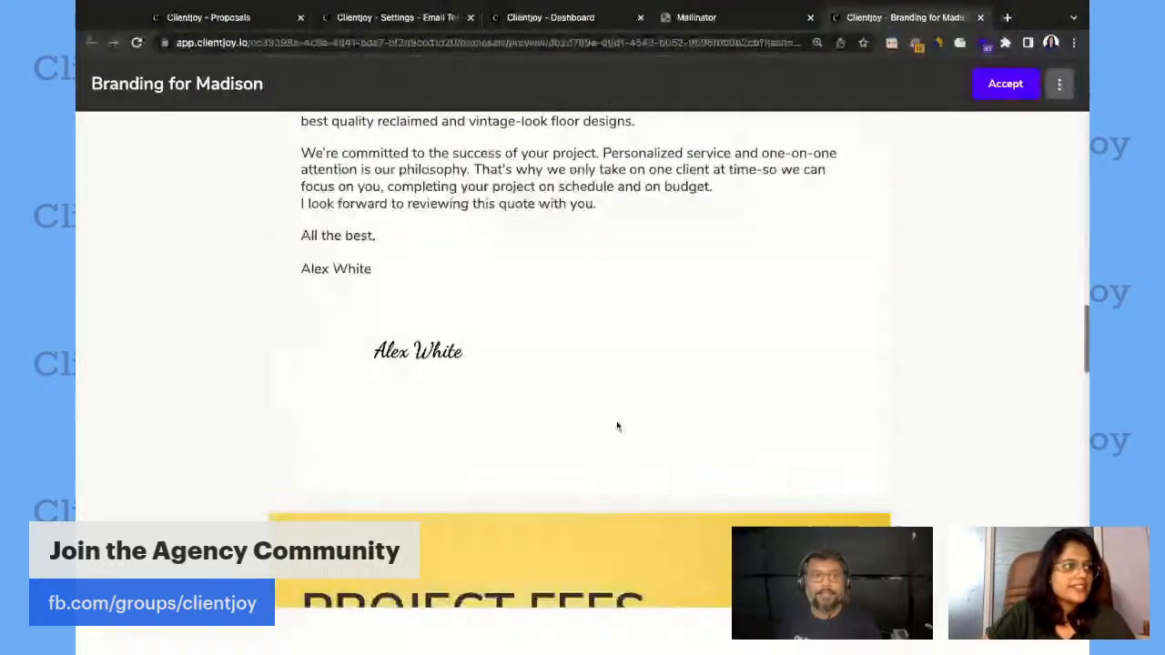
pyautogui.scroll(-3, 616, 423)
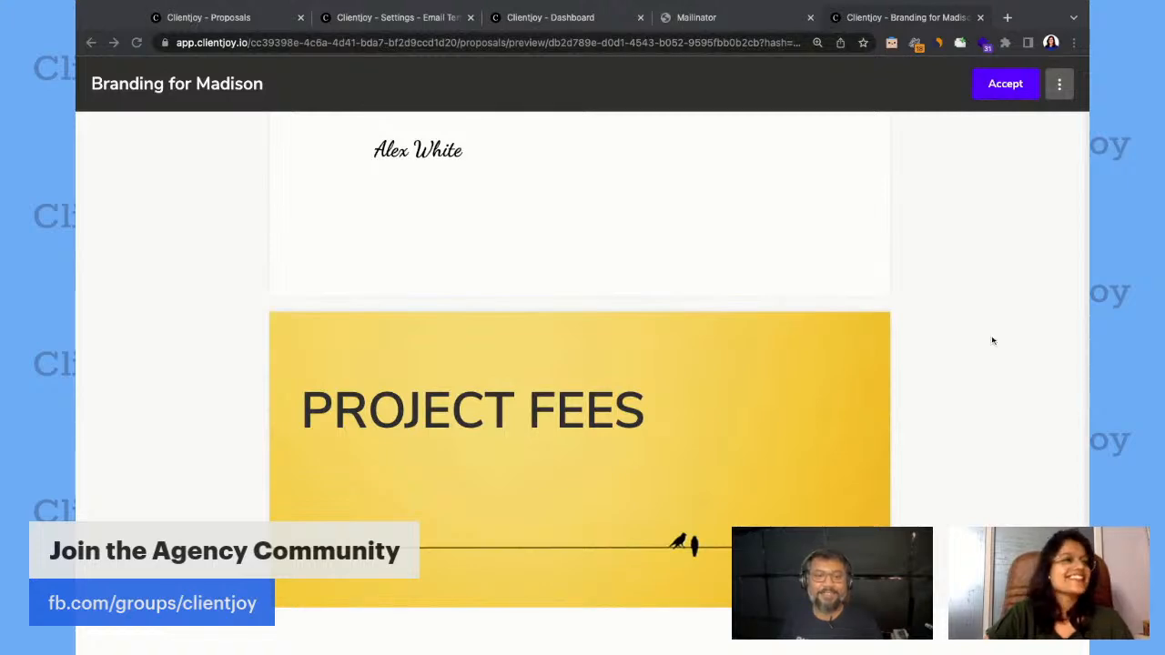
pyautogui.scroll(4, 591, 398)
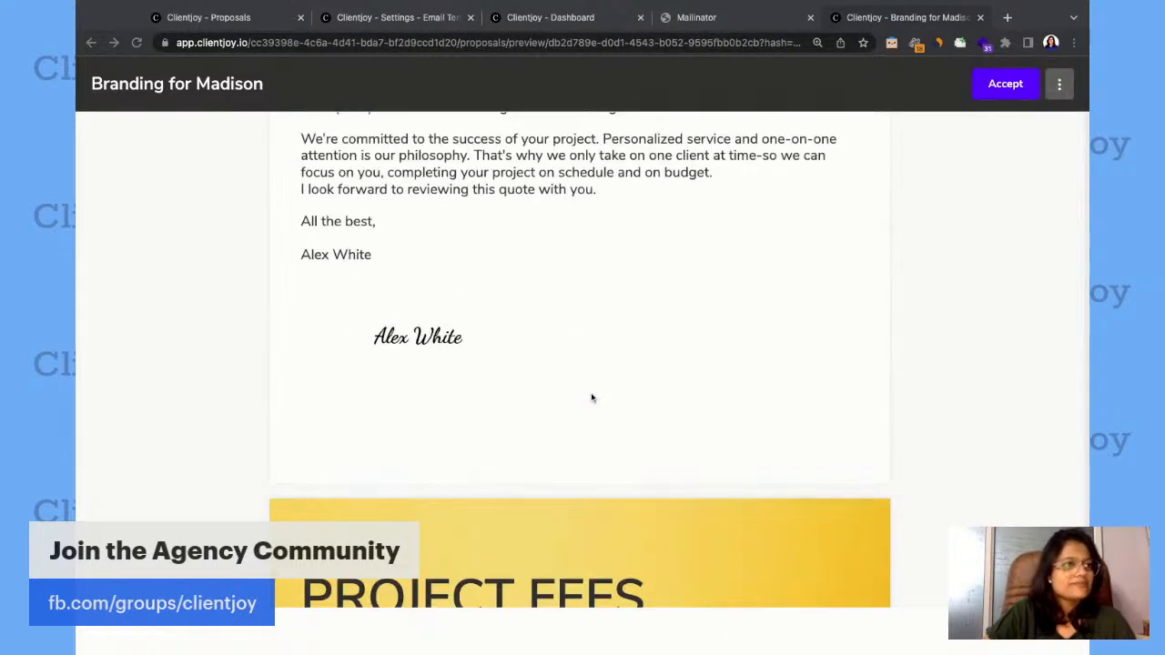
pyautogui.scroll(8, 590, 398)
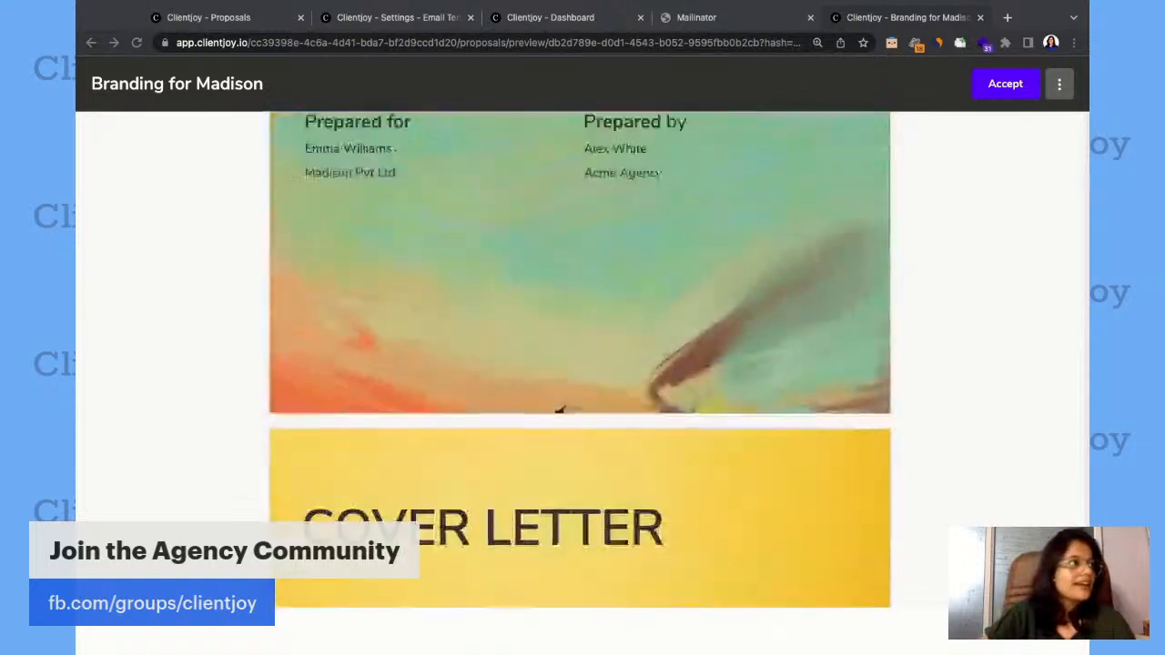
# Return to the Proposals list and check the notifications for the lead's opening of the proposal itself.
pyautogui.click(218, 18)
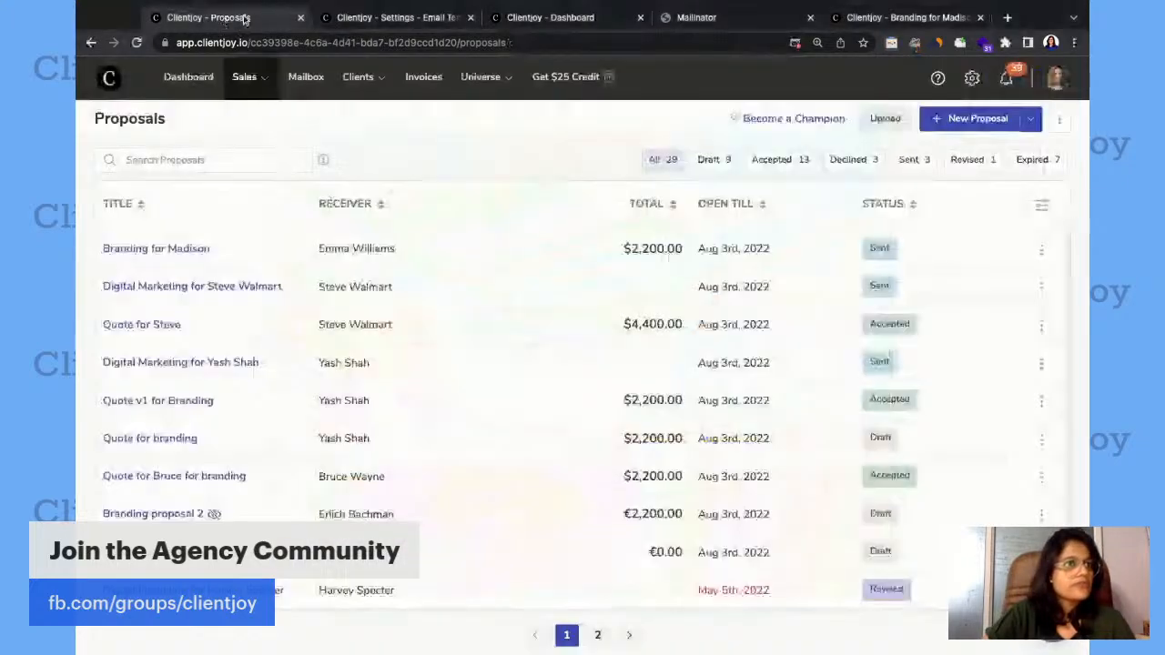
pyautogui.click(1004, 79)
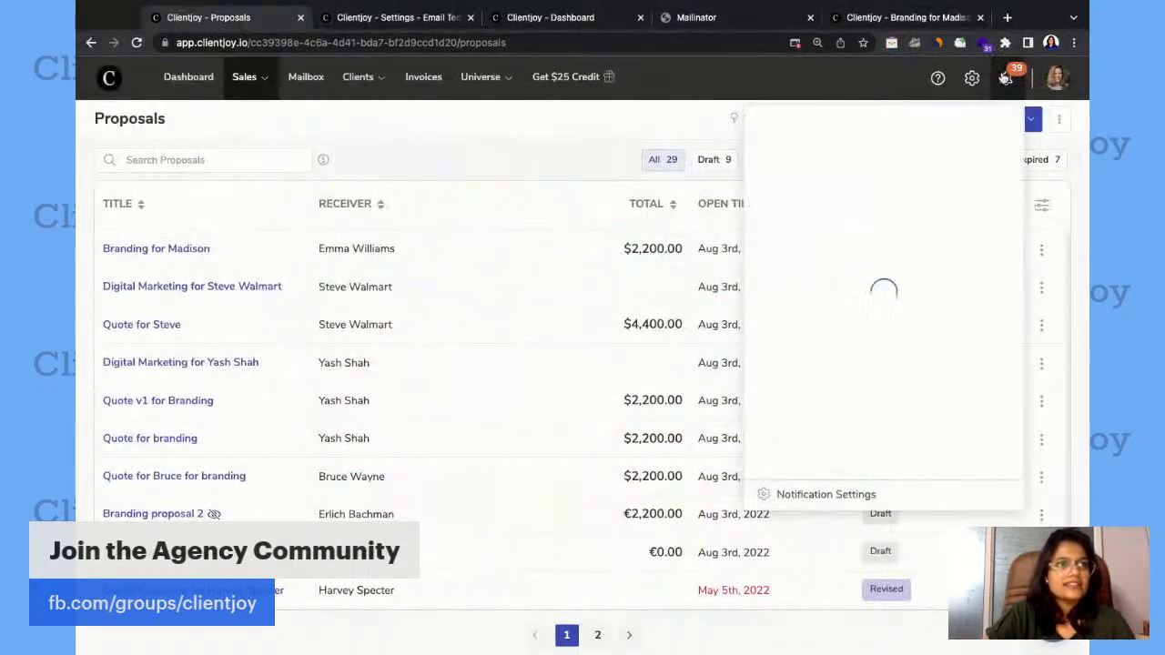
pyautogui.moveTo(901, 209)
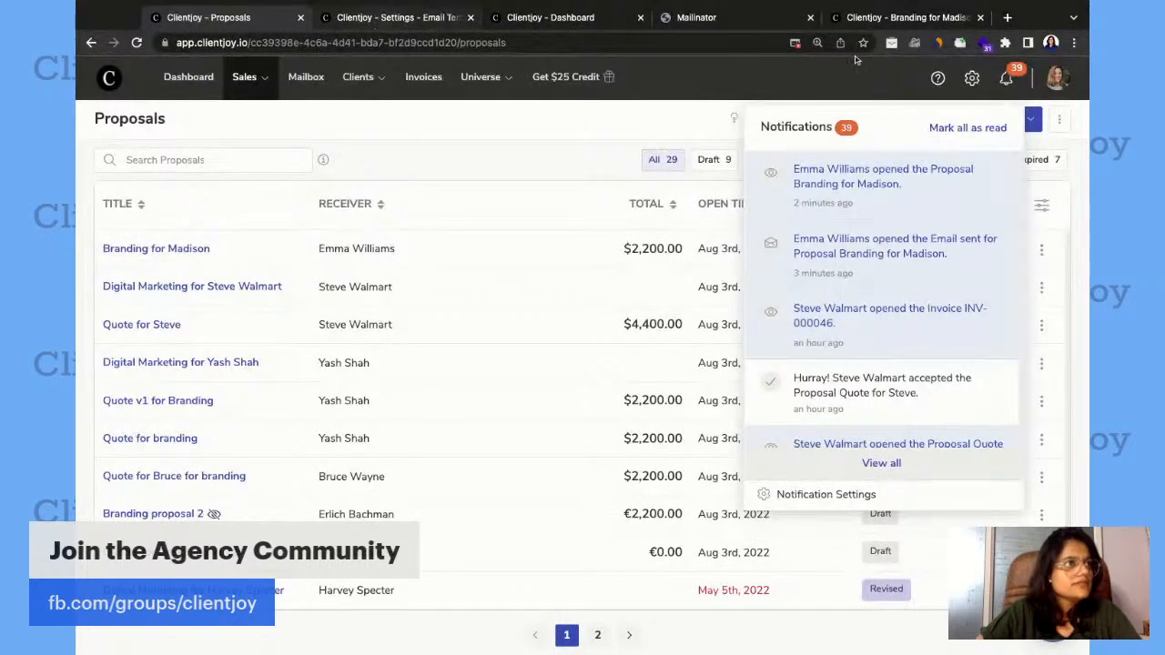
# Switch back to the client view of Branding for Madison and bring up its Cover Letter page.
pyautogui.click(896, 26)
pyautogui.scroll(-5, 768, 236)
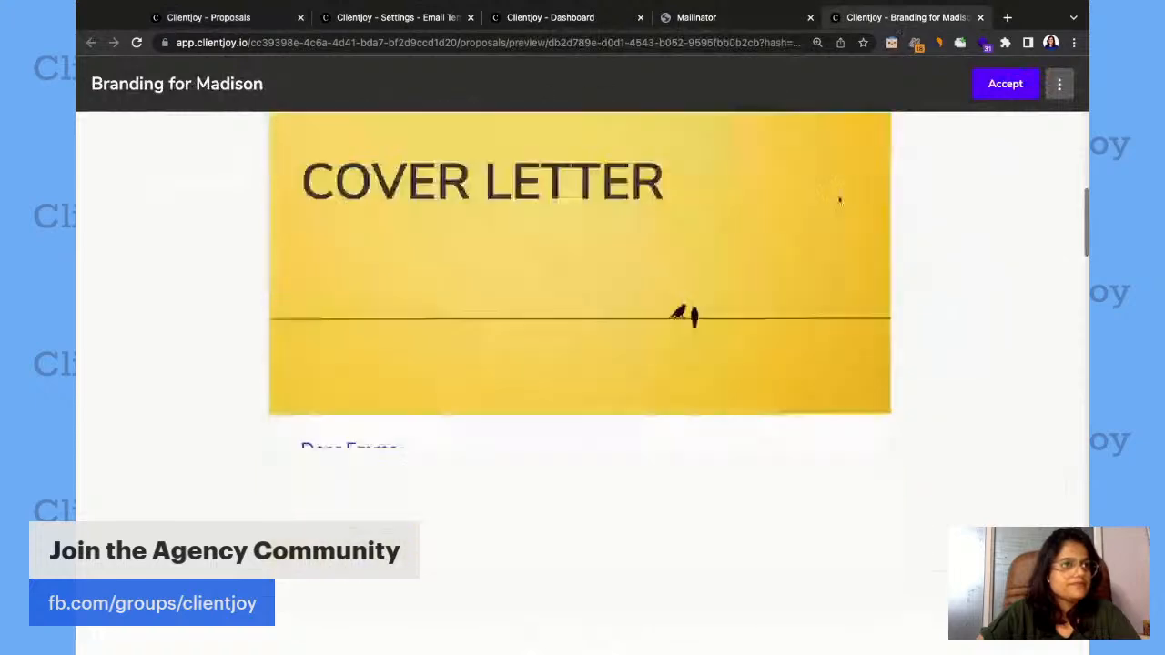
pyautogui.scroll(1, 856, 207)
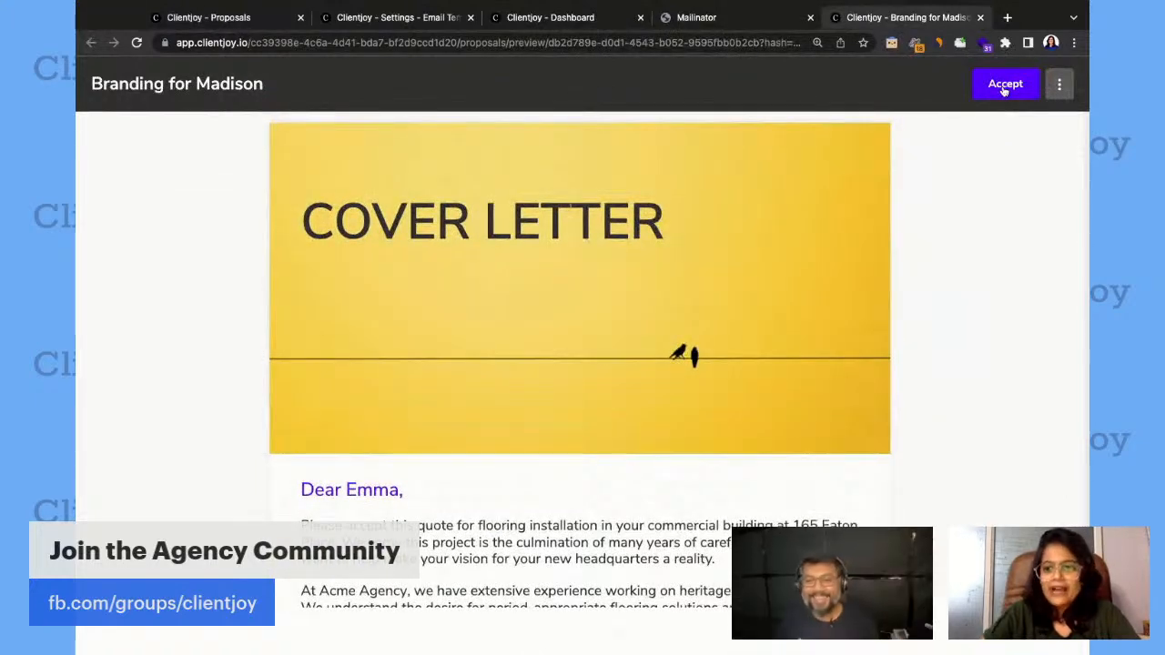
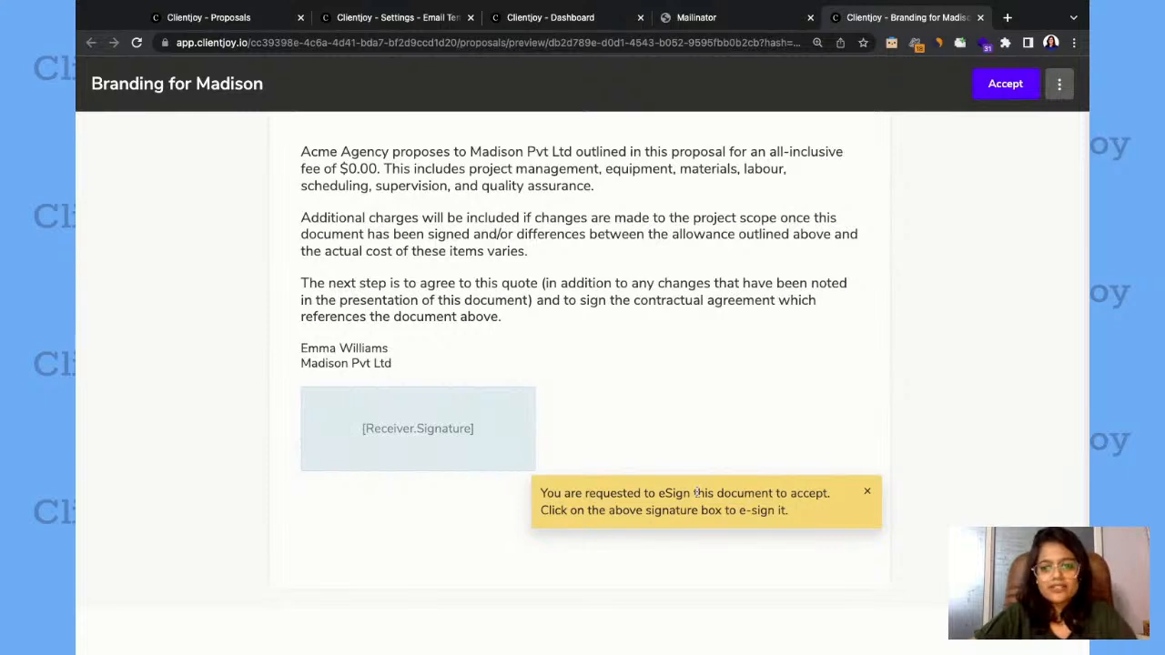
# Sign the Branding for Madison proposal as the client with the receiver's full name as a typed signature, and accept it.
pyautogui.click(866, 491)
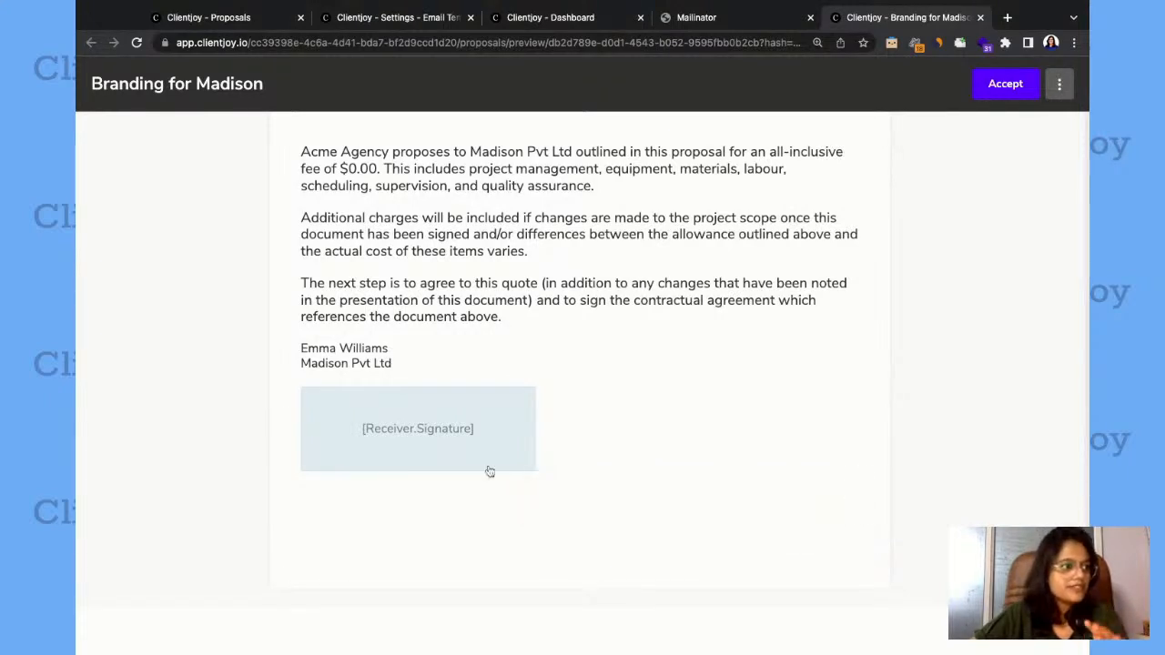
pyautogui.click(440, 429)
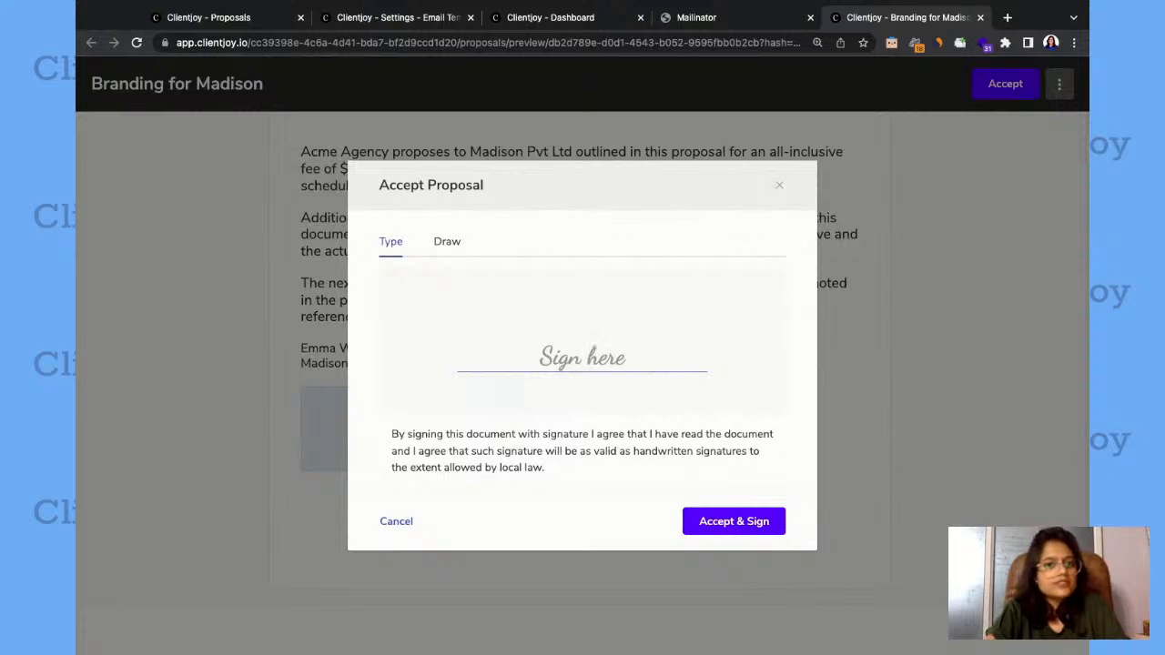
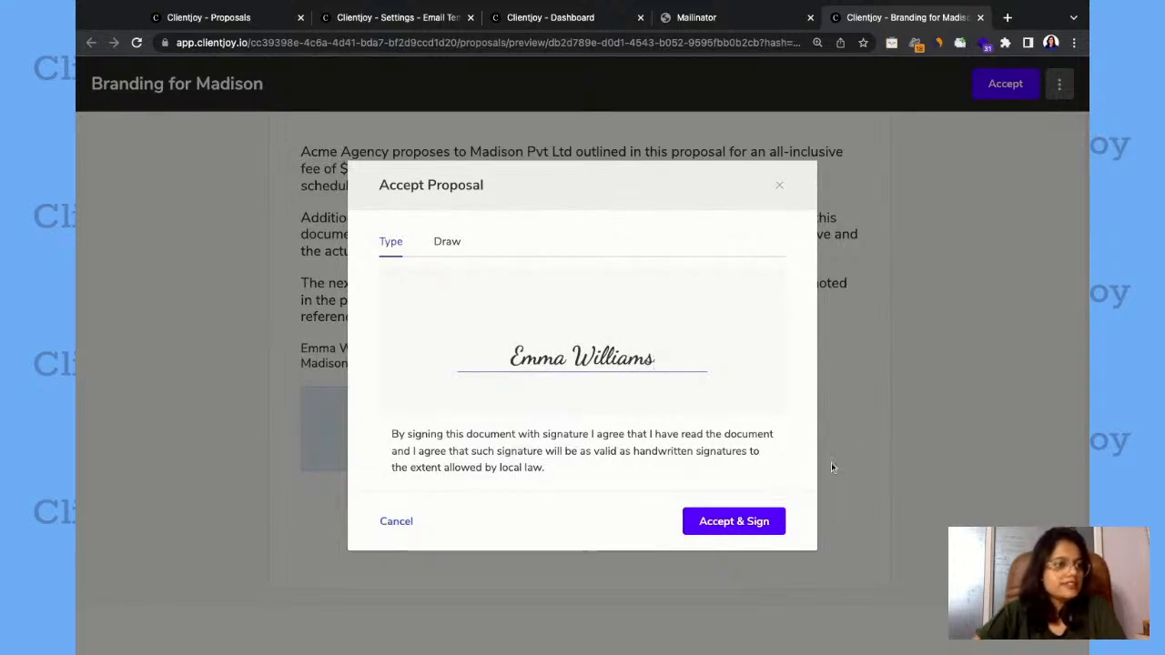
pyautogui.click(740, 528)
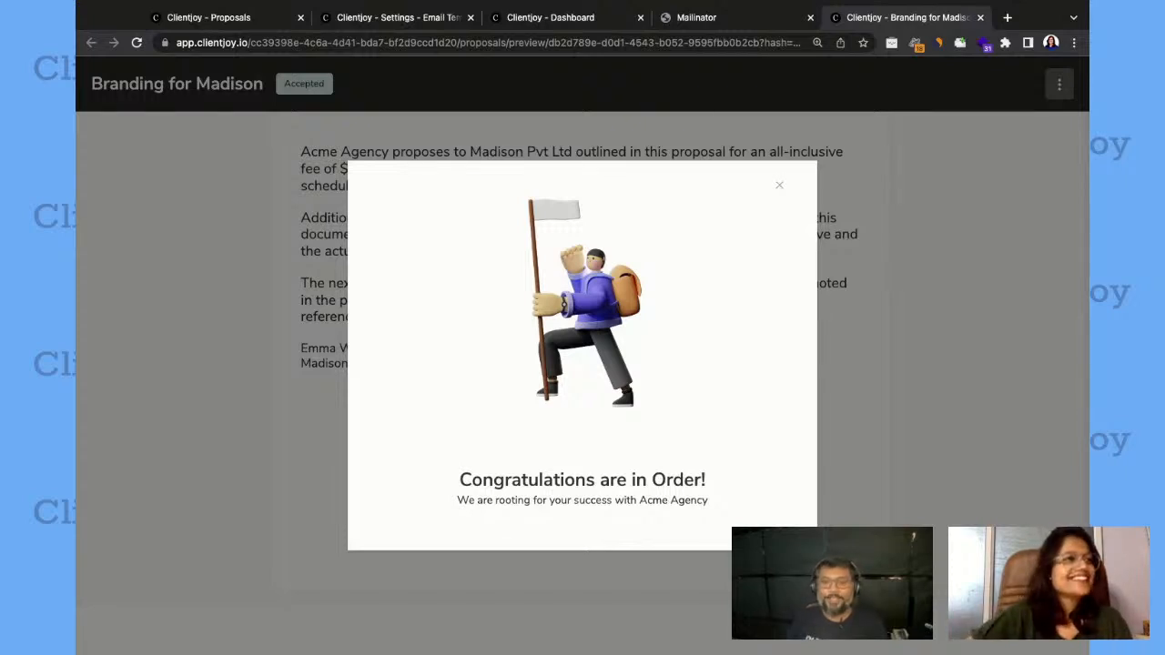
pyautogui.click(780, 187)
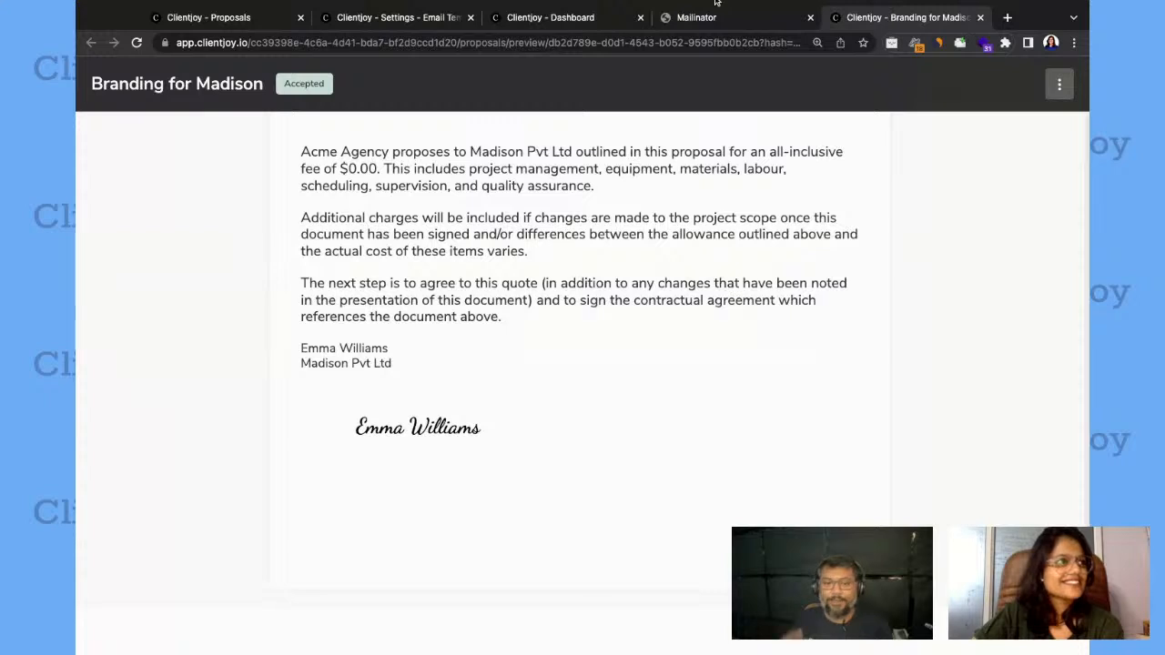
# Switch back to the agency's Proposals list, close the notifications and open the Branding for Madison proposal.
pyautogui.click(219, 18)
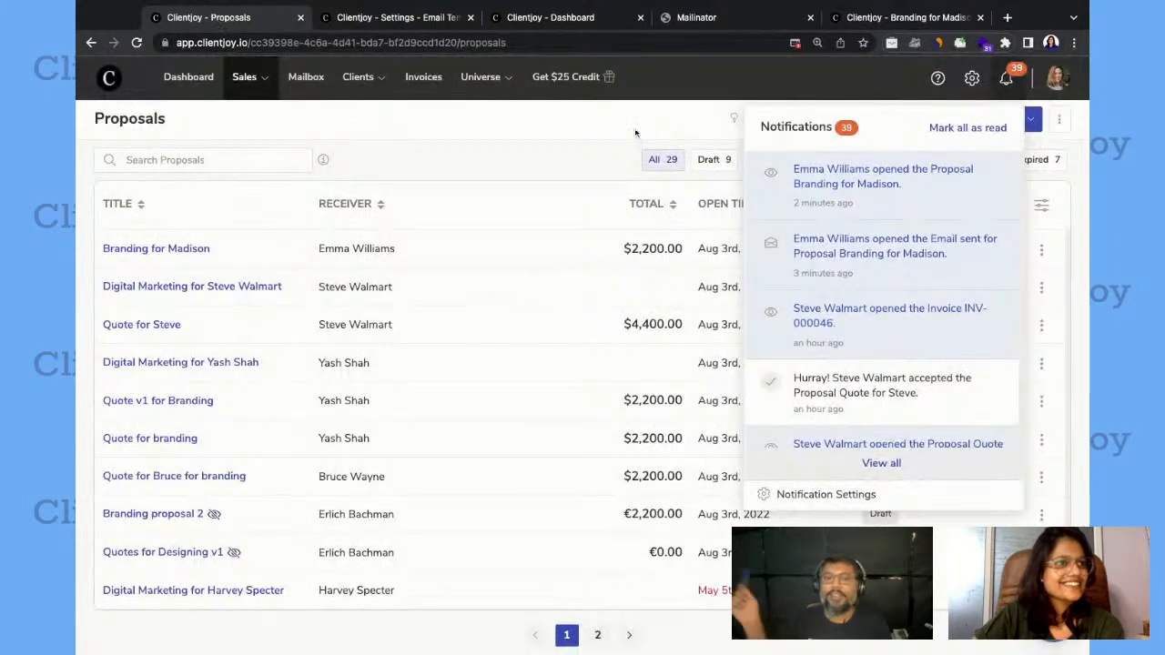
pyautogui.click(1010, 80)
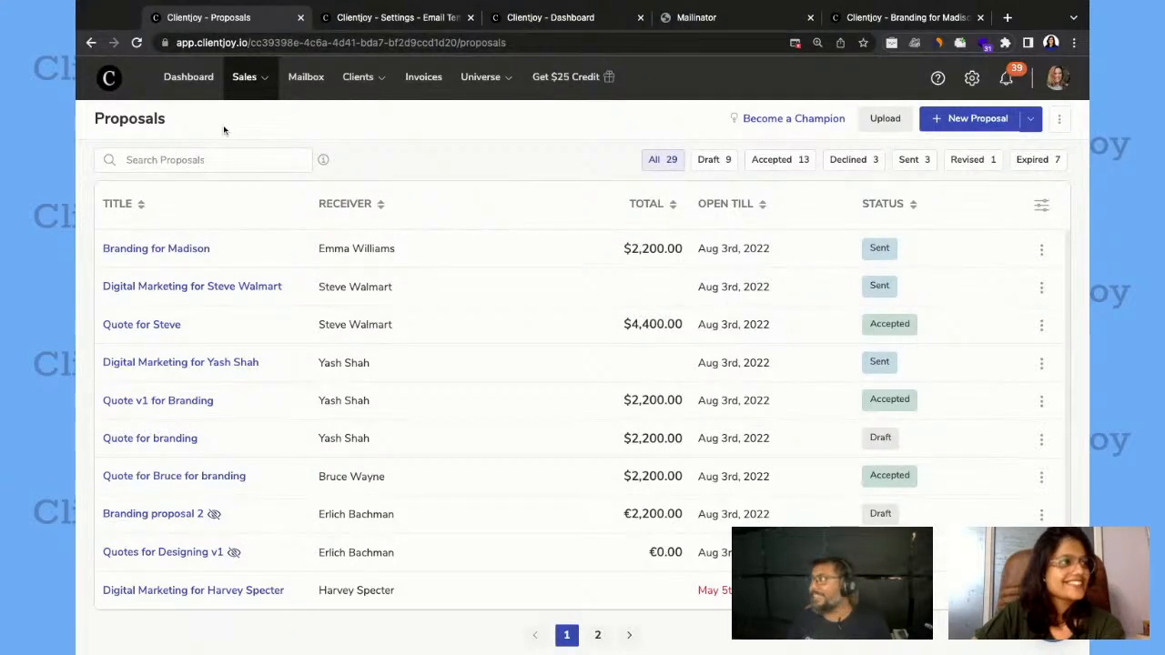
pyautogui.click(185, 251)
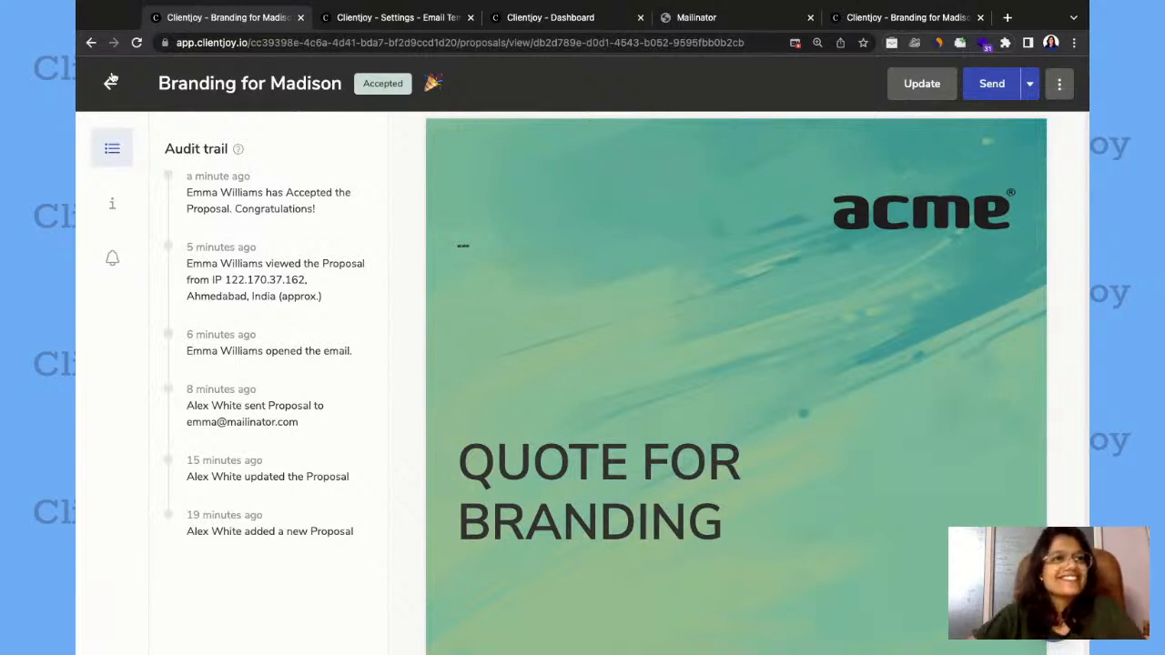
# Convert the accepted proposal to an invoice, saving its lead as a customer after reviewing the company info and custom fields.
pyautogui.click(1060, 87)
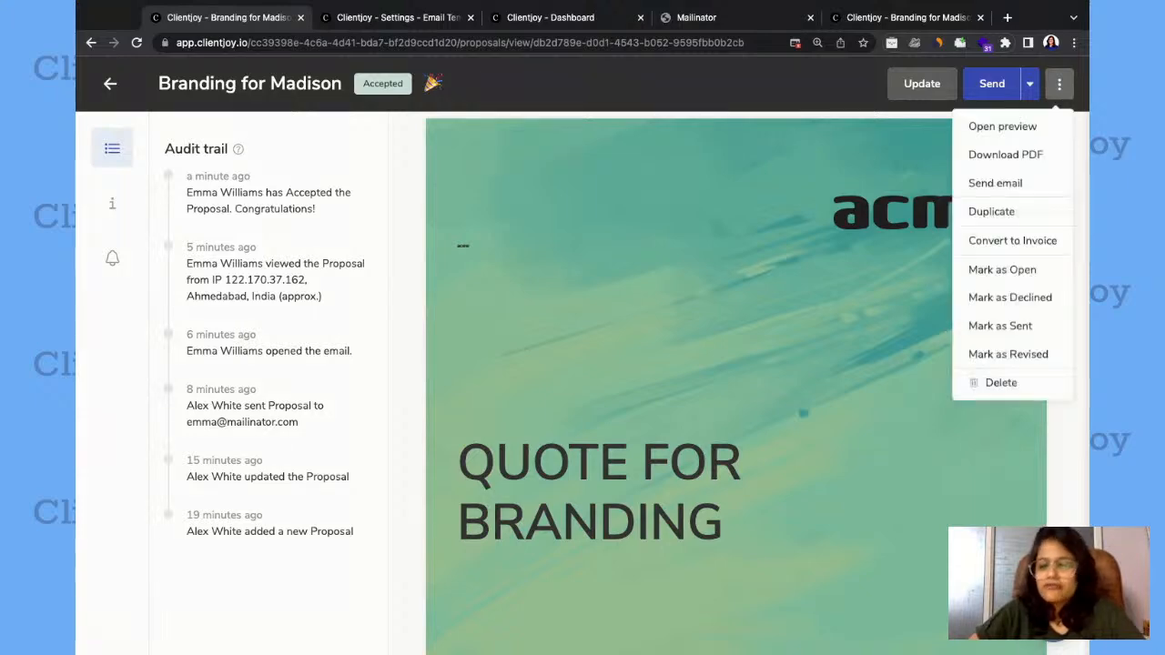
pyautogui.click(991, 244)
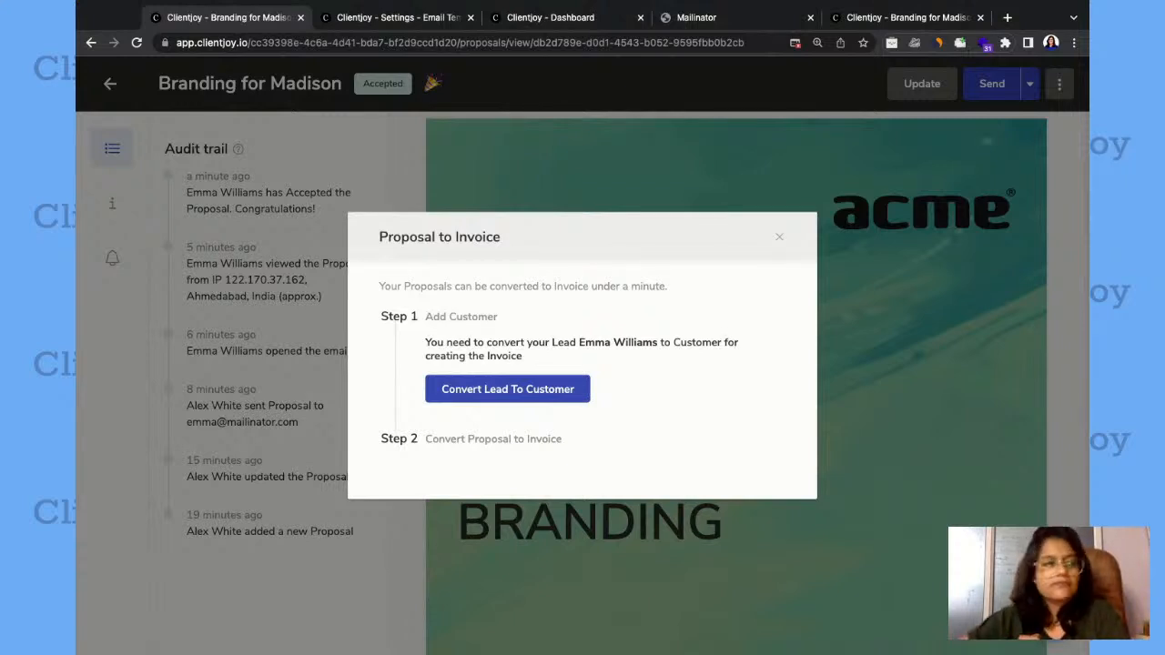
pyautogui.click(535, 392)
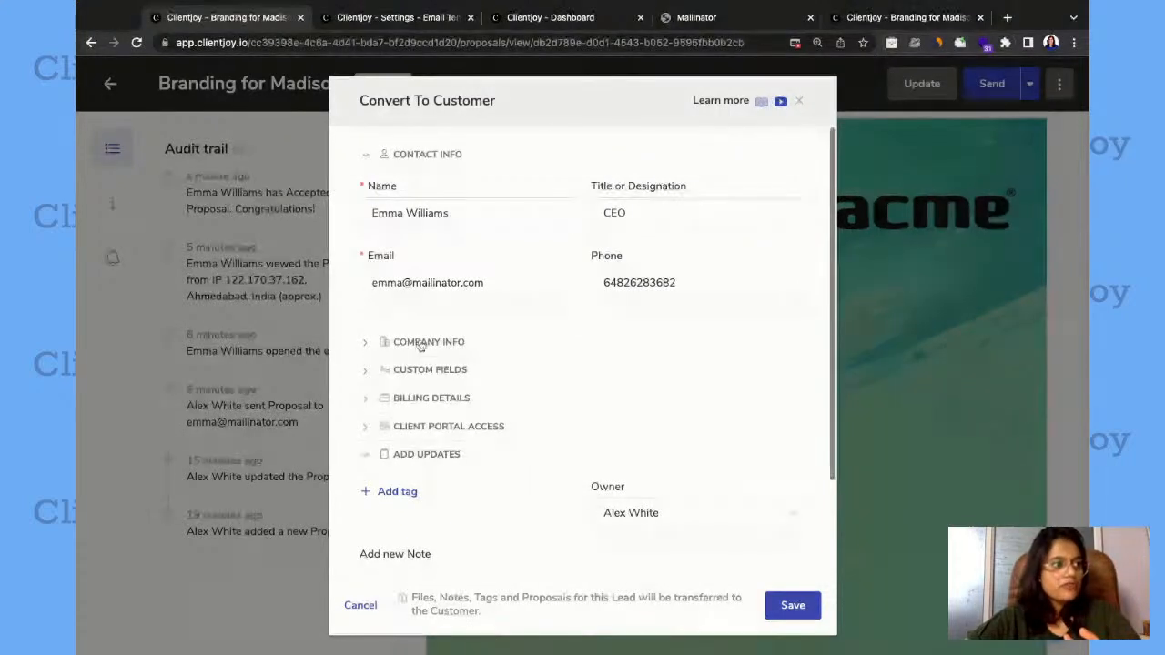
pyautogui.scroll(-1, 467, 373)
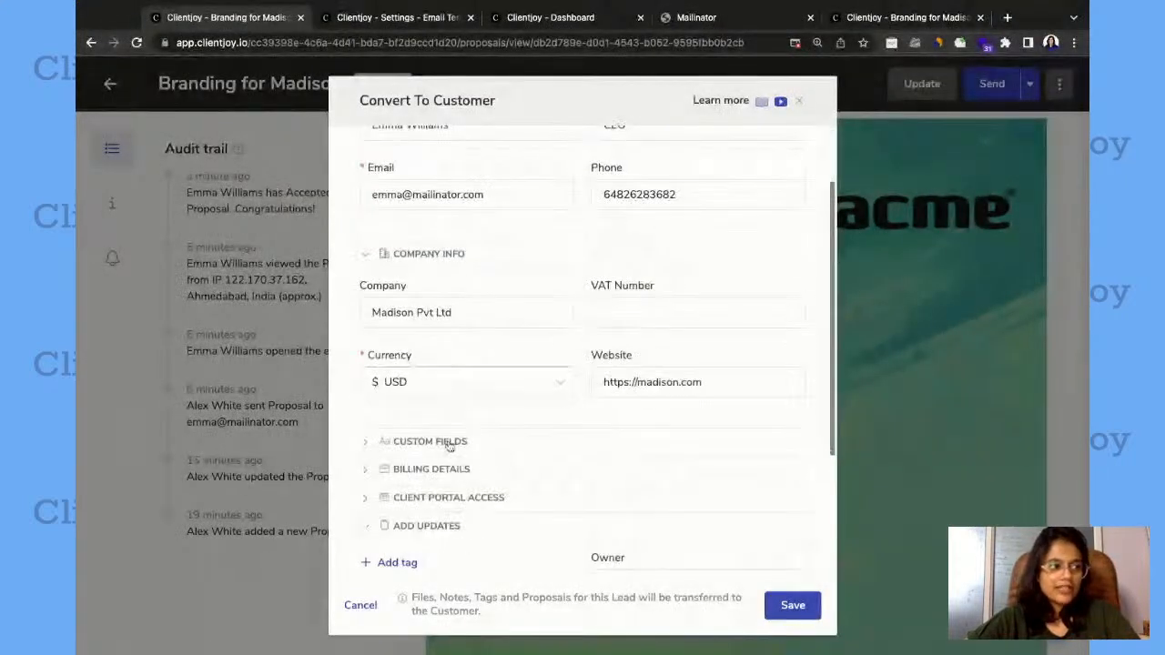
pyautogui.click(446, 446)
pyautogui.scroll(-1, 452, 464)
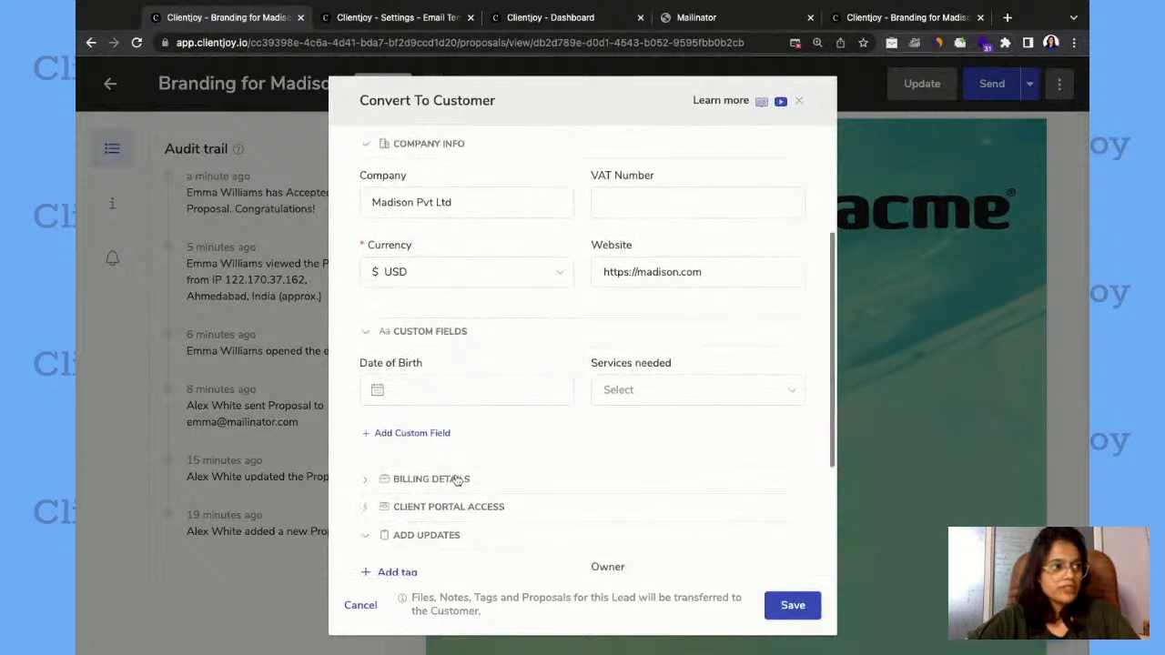
pyautogui.click(802, 608)
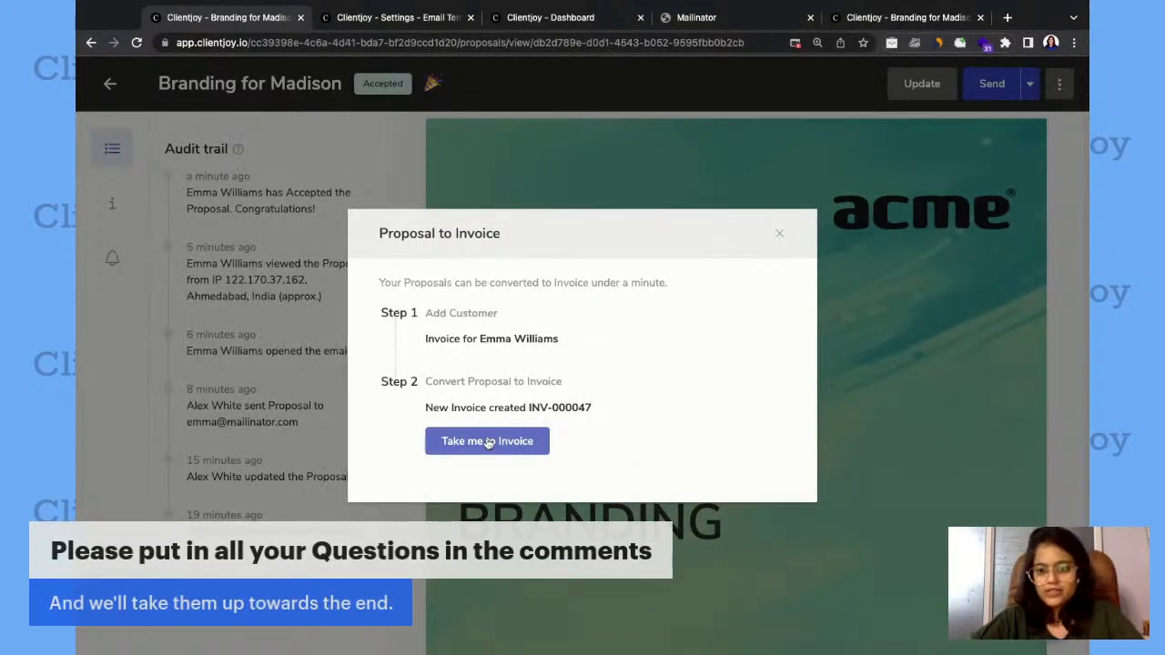
# Open the new invoice created from the proposal and set its agreement type to Split Payments.
pyautogui.click(488, 442)
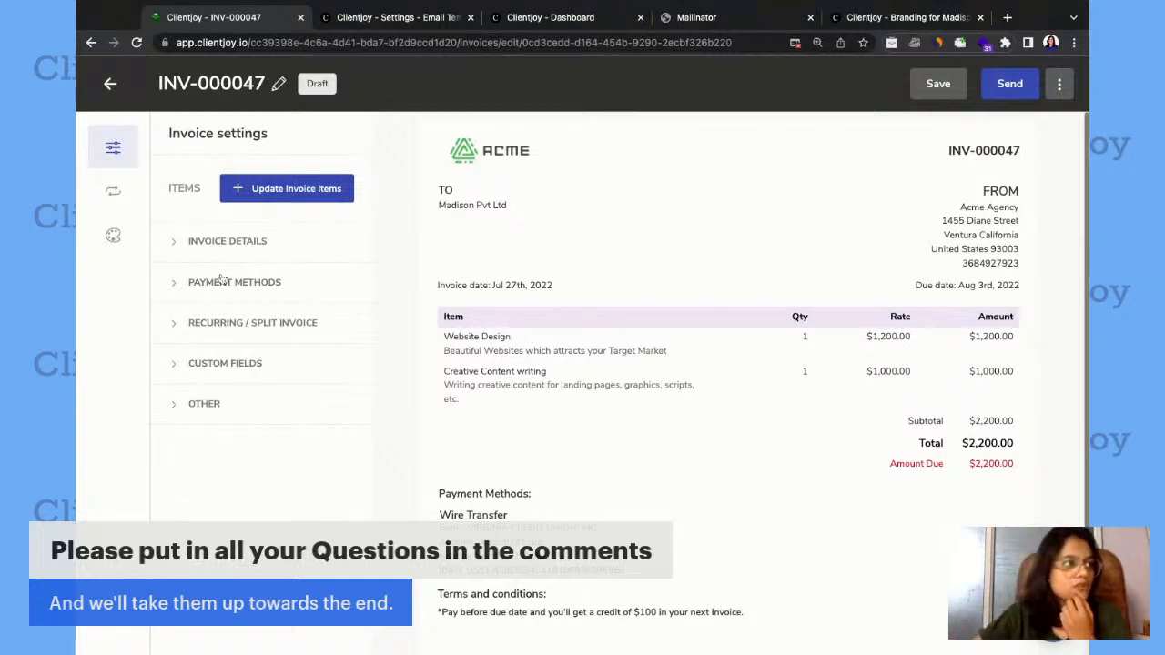
pyautogui.click(235, 326)
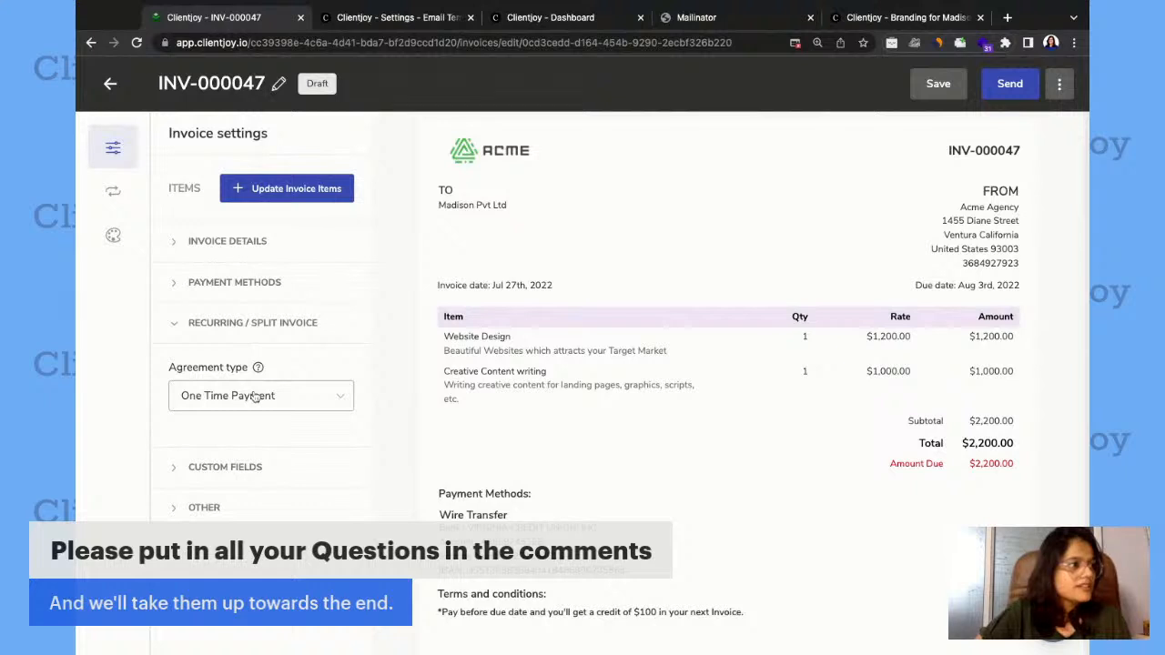
pyautogui.click(255, 395)
pyautogui.click(232, 493)
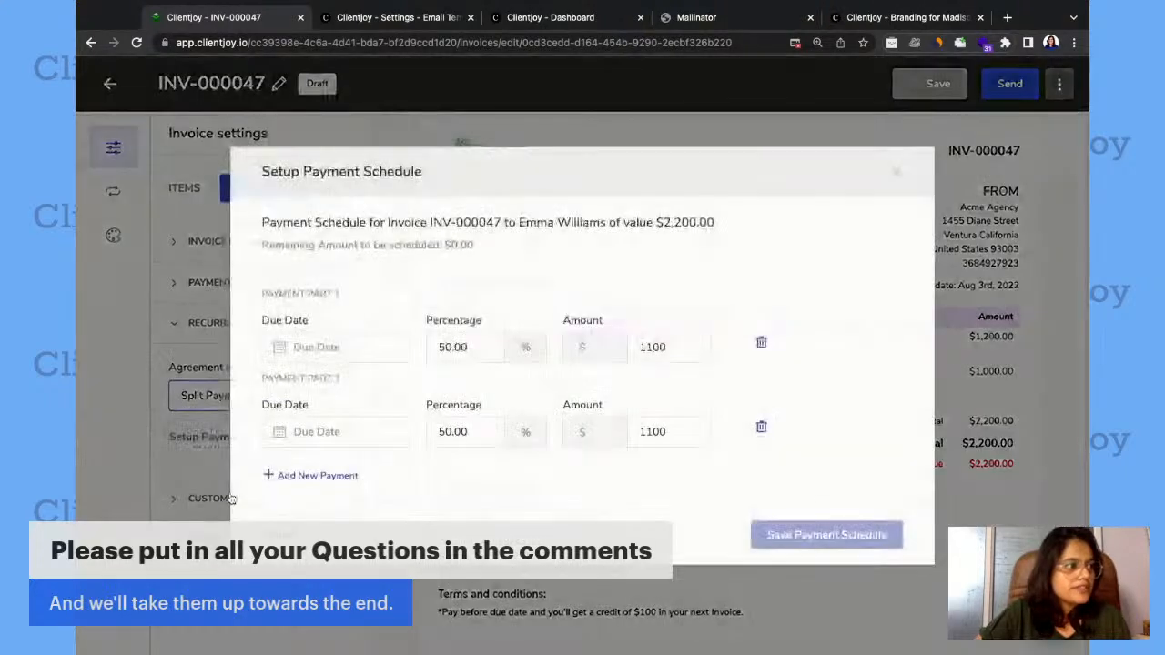
# Set the due dates of payment parts 1 and 2 to 2022-07-31 and 2022-08-31, and save the payment schedule.
pyautogui.click(460, 351)
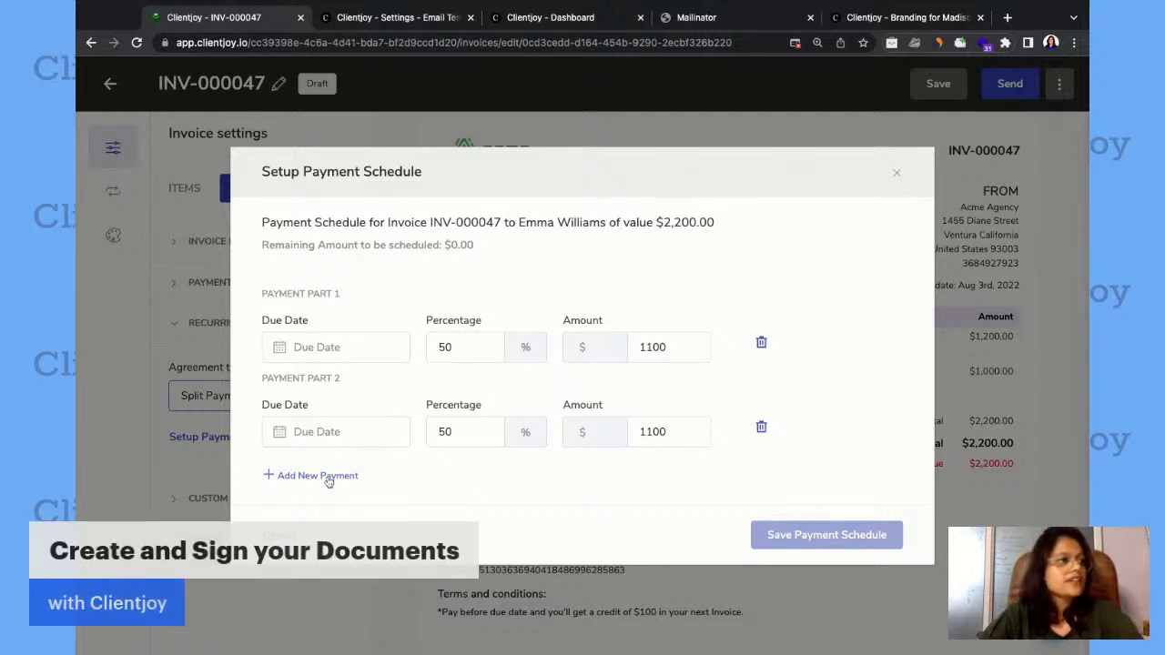
pyautogui.click(312, 353)
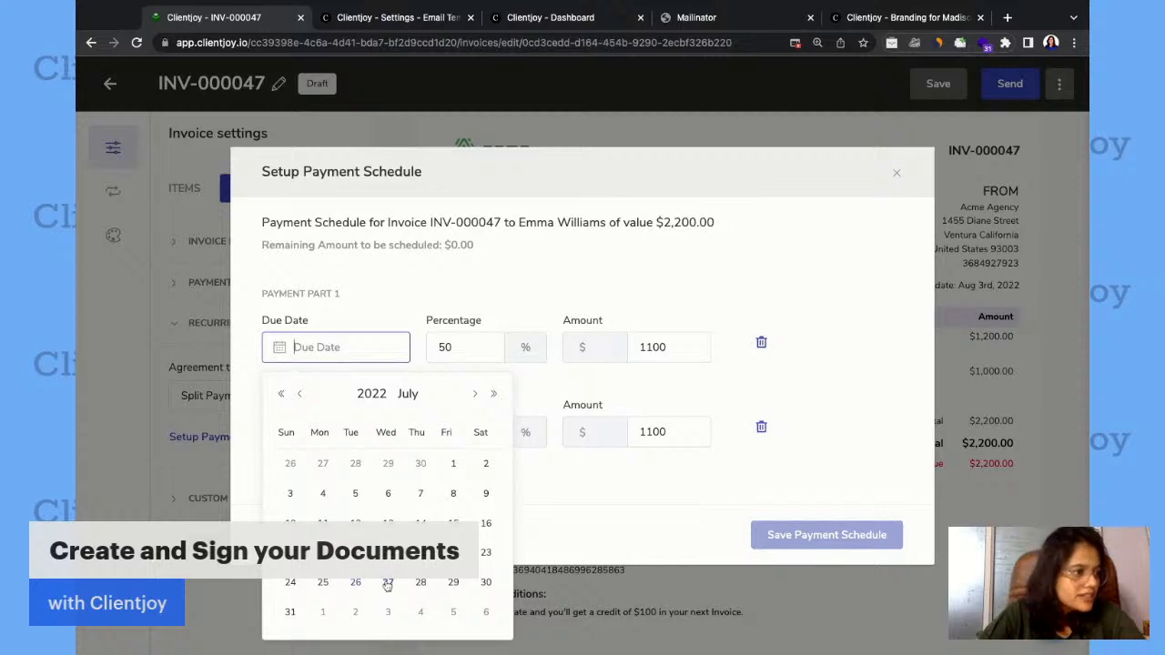
pyautogui.click(289, 612)
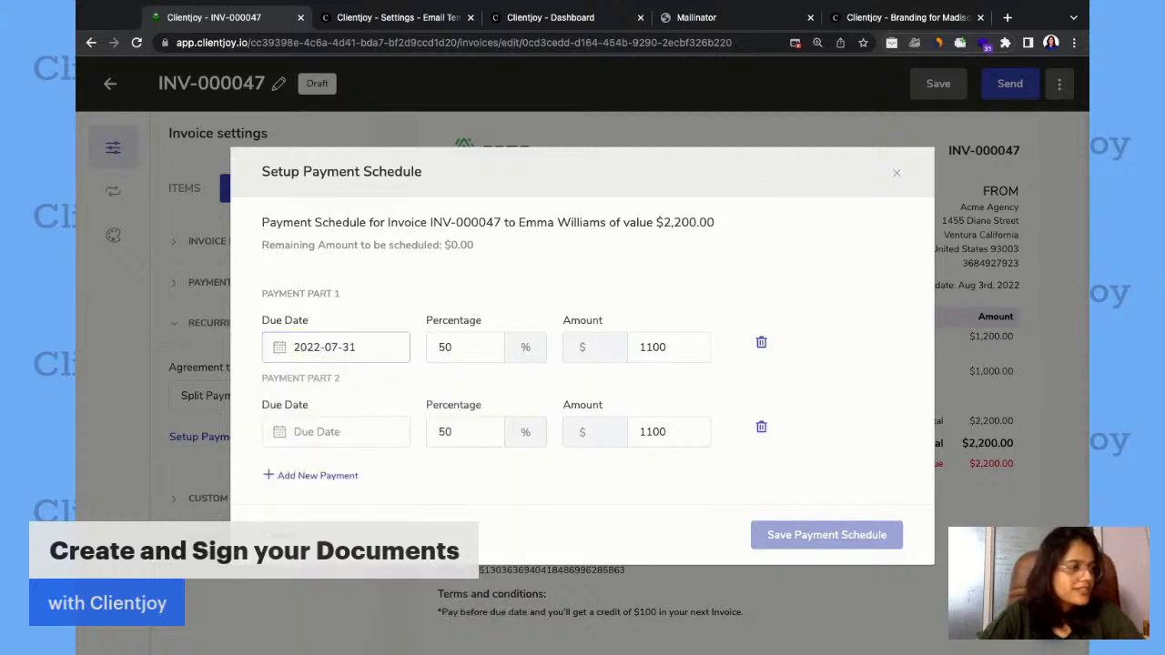
pyautogui.click(314, 429)
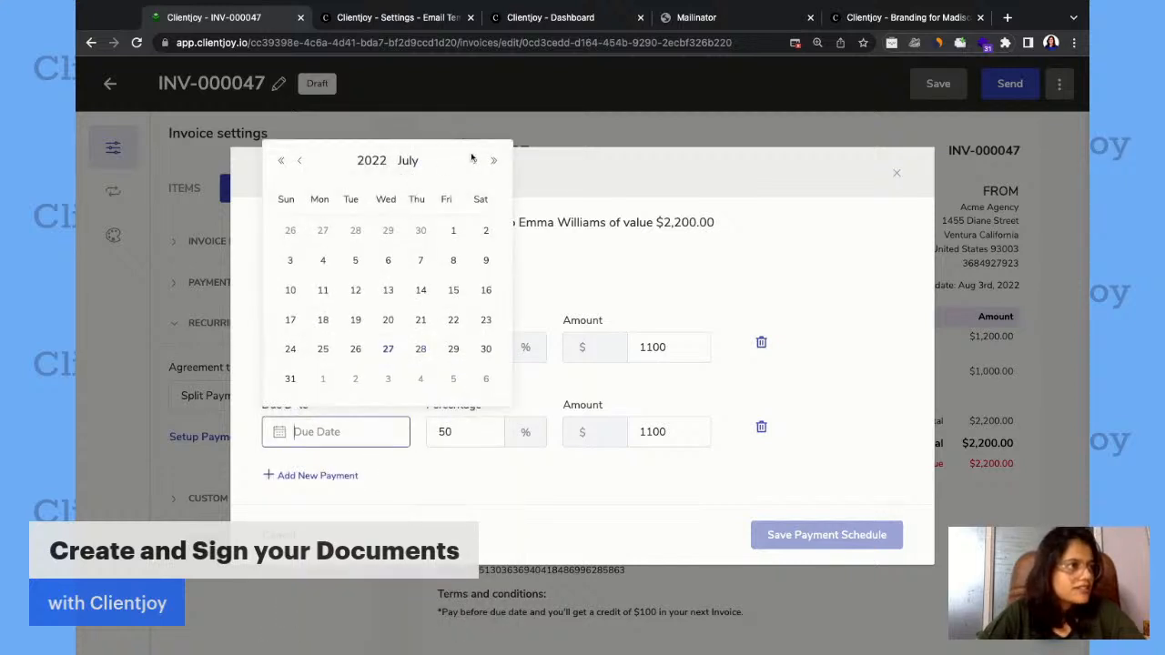
pyautogui.click(474, 160)
pyautogui.click(388, 350)
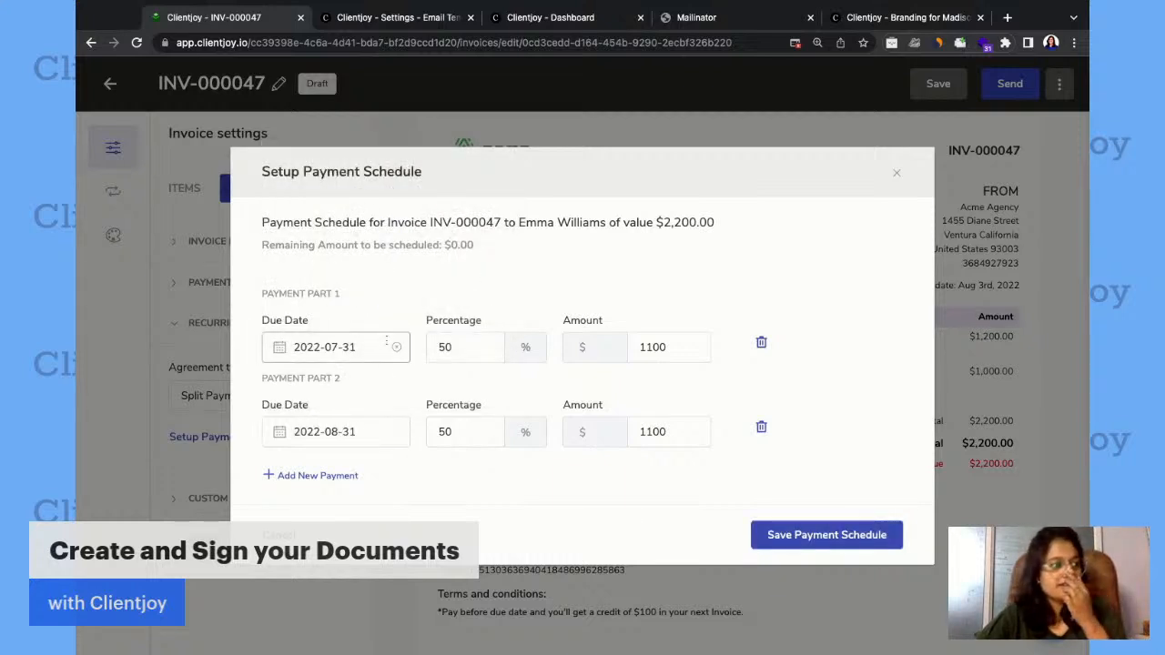
pyautogui.click(806, 534)
pyautogui.scroll(-7, 758, 518)
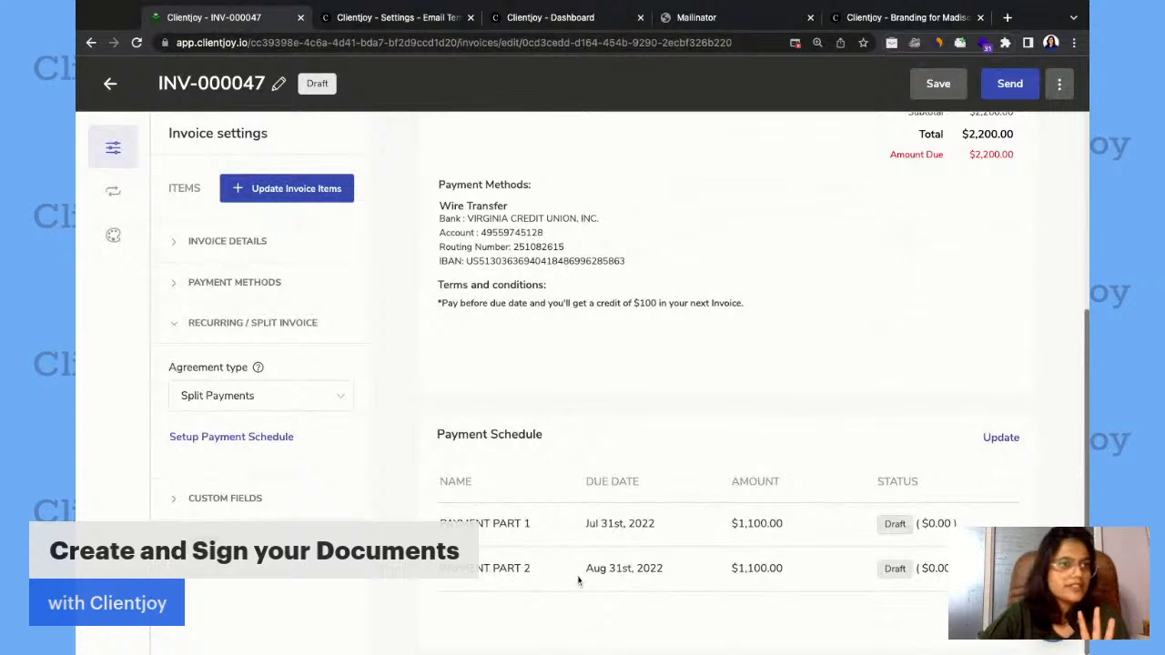
# Email the split-payment invoice to the customer after reviewing the default message down to its closing lines.
pyautogui.scroll(7, 578, 579)
pyautogui.click(1010, 84)
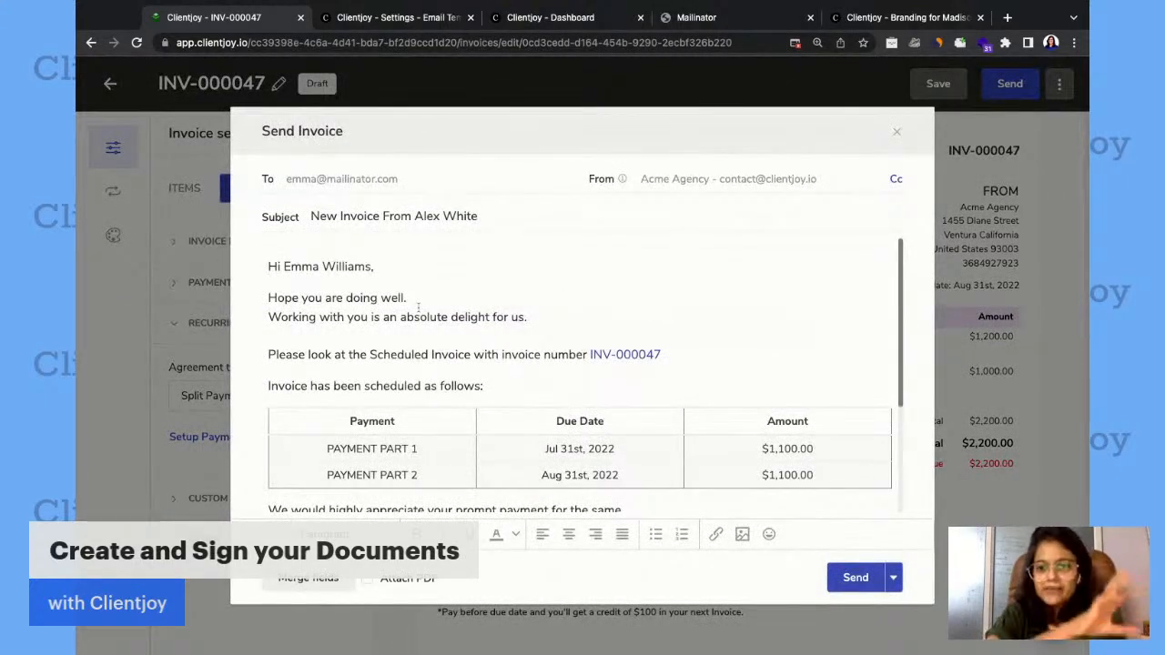
pyautogui.scroll(-1, 580, 376)
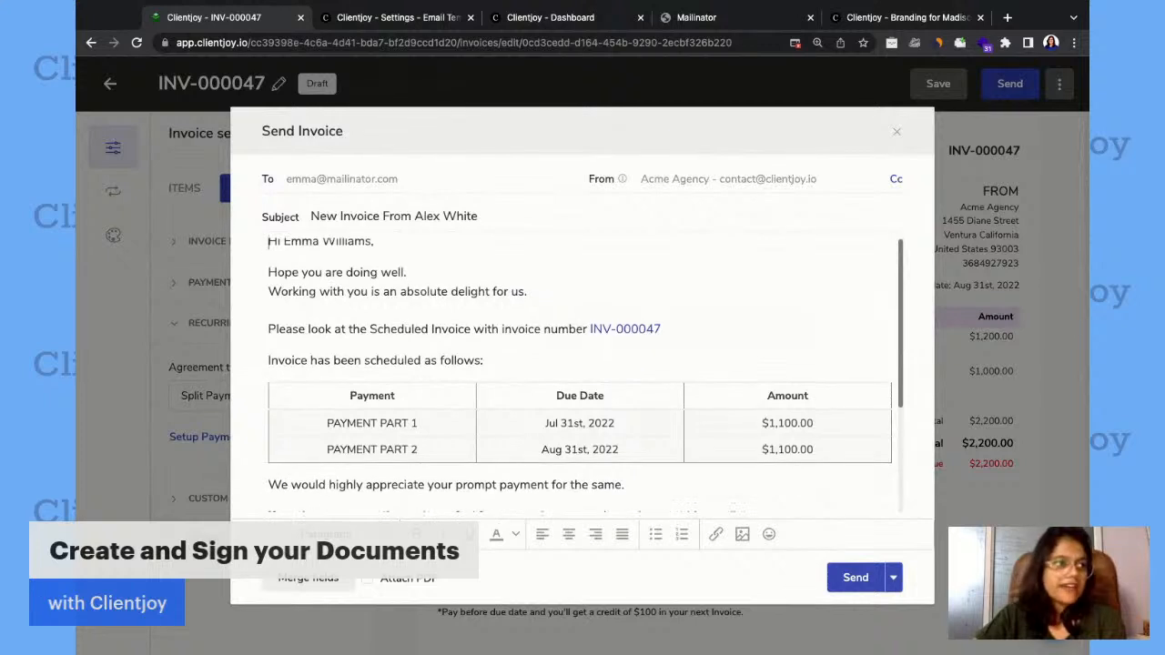
pyautogui.scroll(-3, 580, 375)
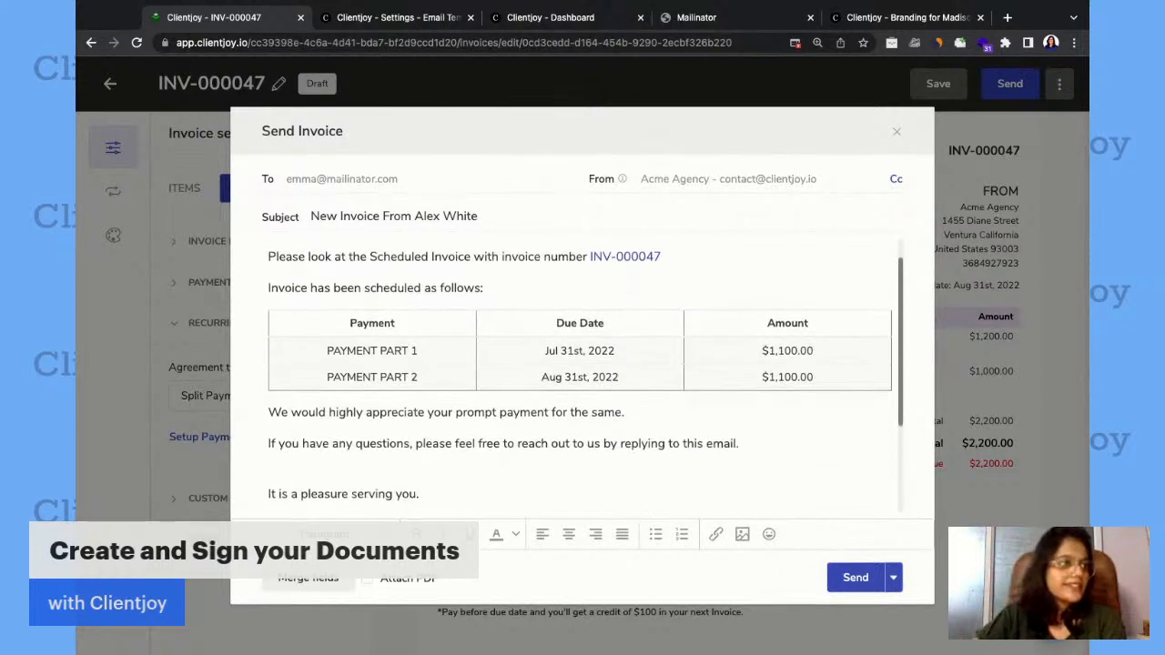
pyautogui.scroll(-1, 486, 465)
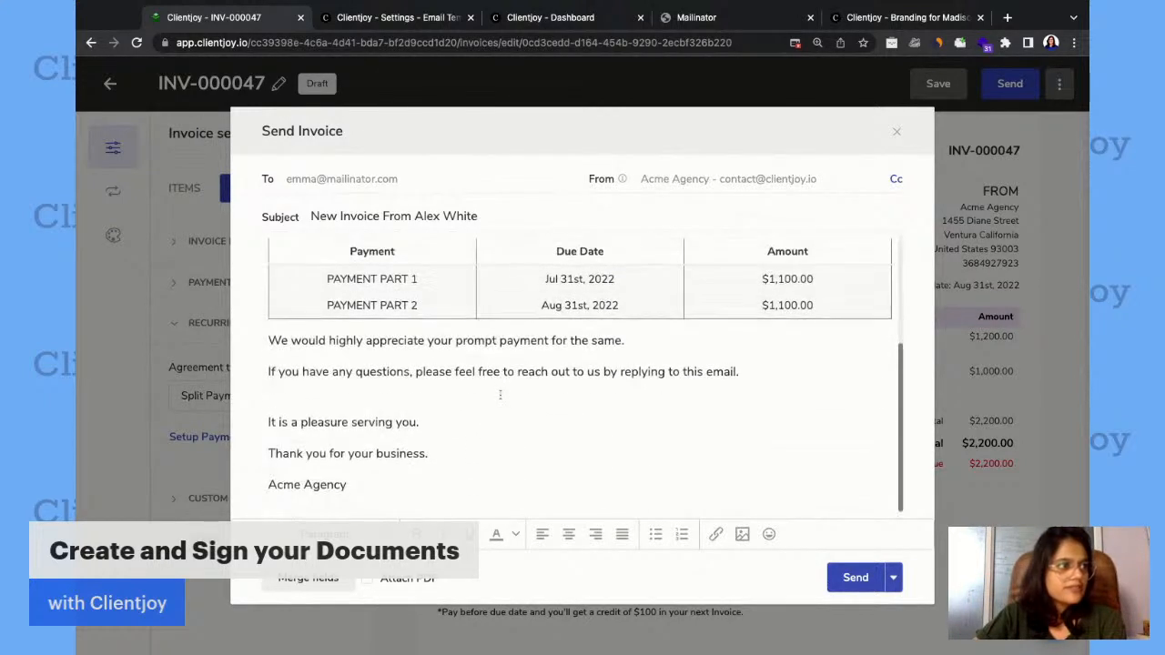
pyautogui.click(852, 587)
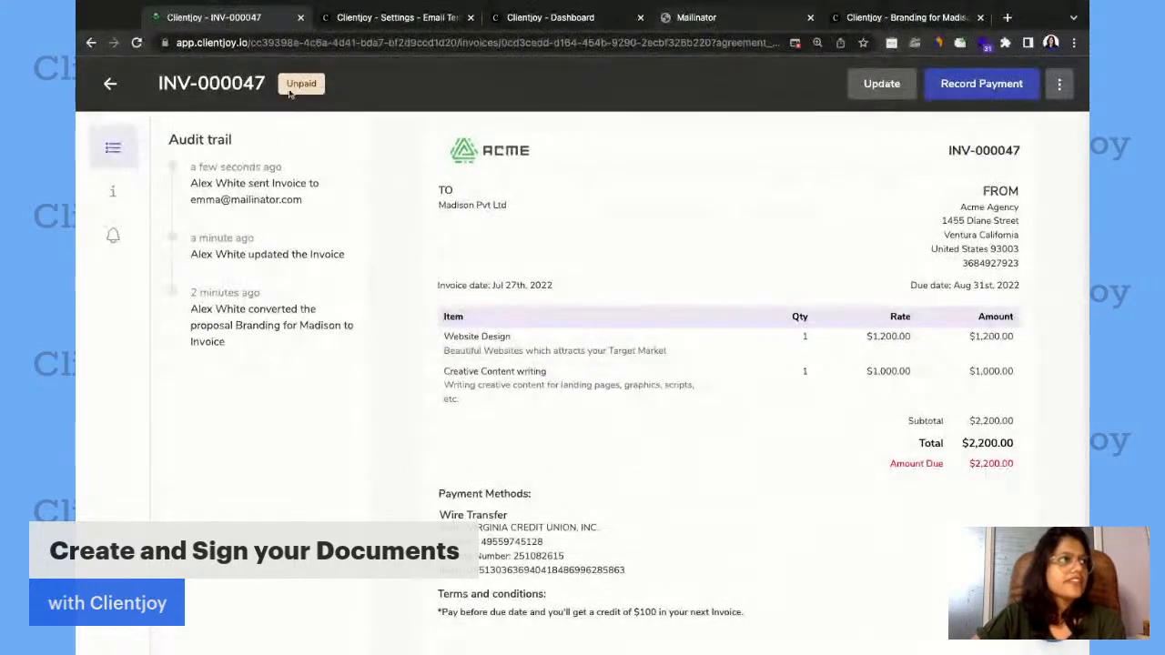
# Switch to the client's Mailinator inbox, read the new invoice email and follow its invoice link.
pyautogui.click(684, 18)
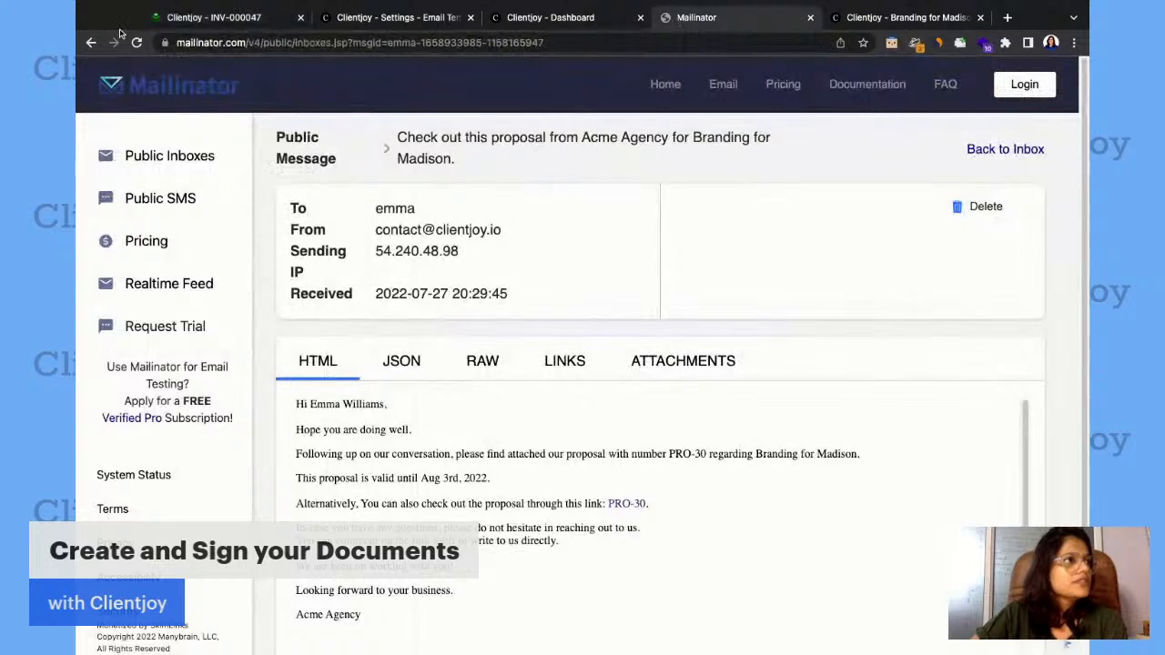
pyautogui.click(91, 43)
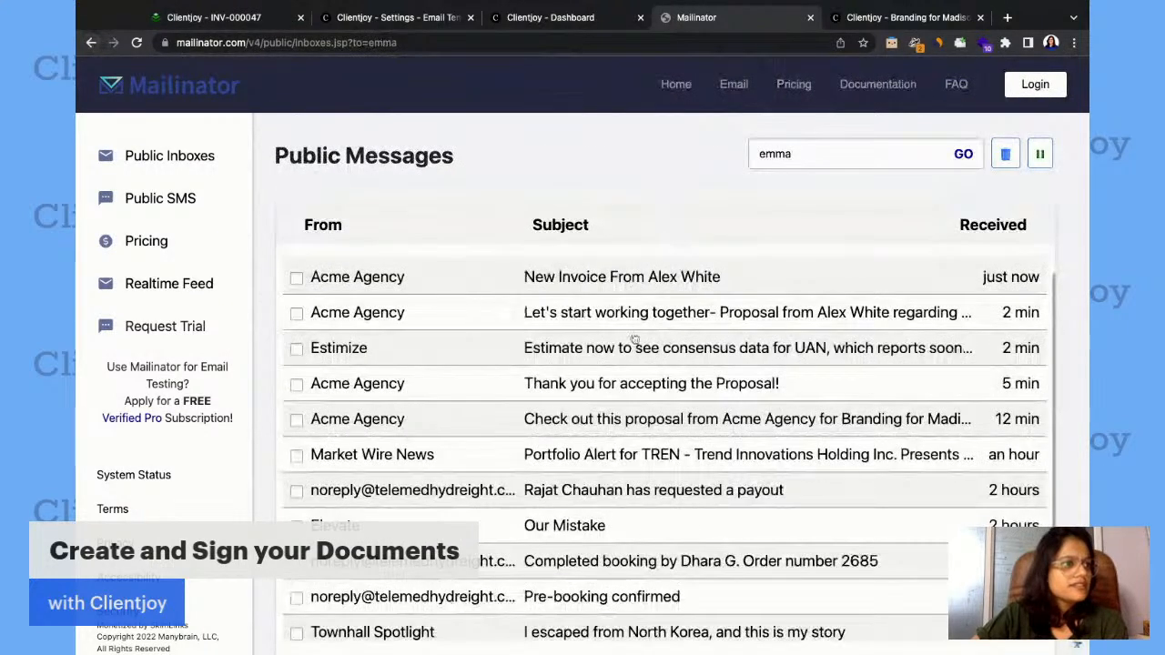
pyautogui.click(569, 288)
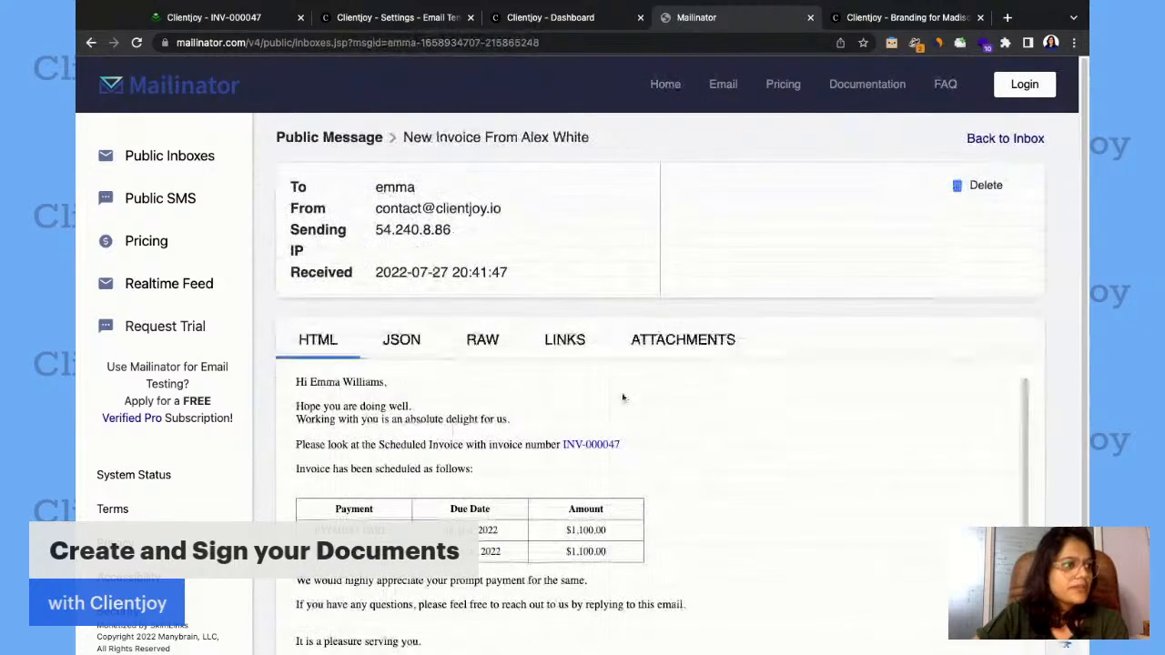
pyautogui.scroll(-1, 622, 396)
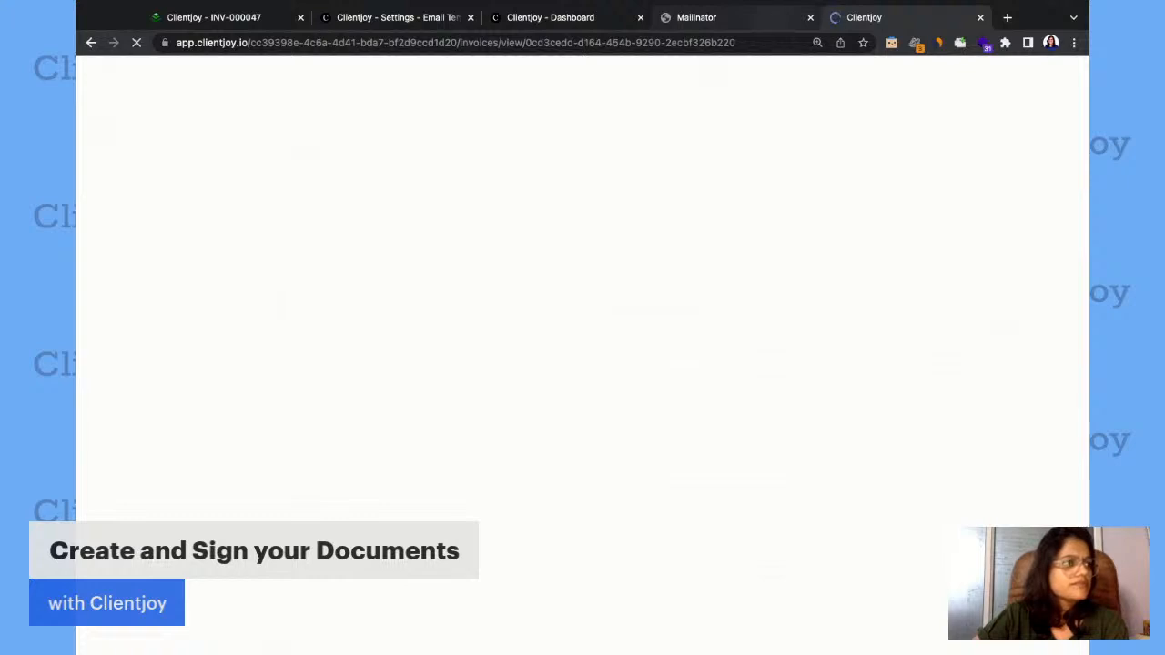
# Go back to the client's Mailinator inbox, read the Digital Marketing proposal email from Acme Agency and return to the message list.
pyautogui.click(745, 18)
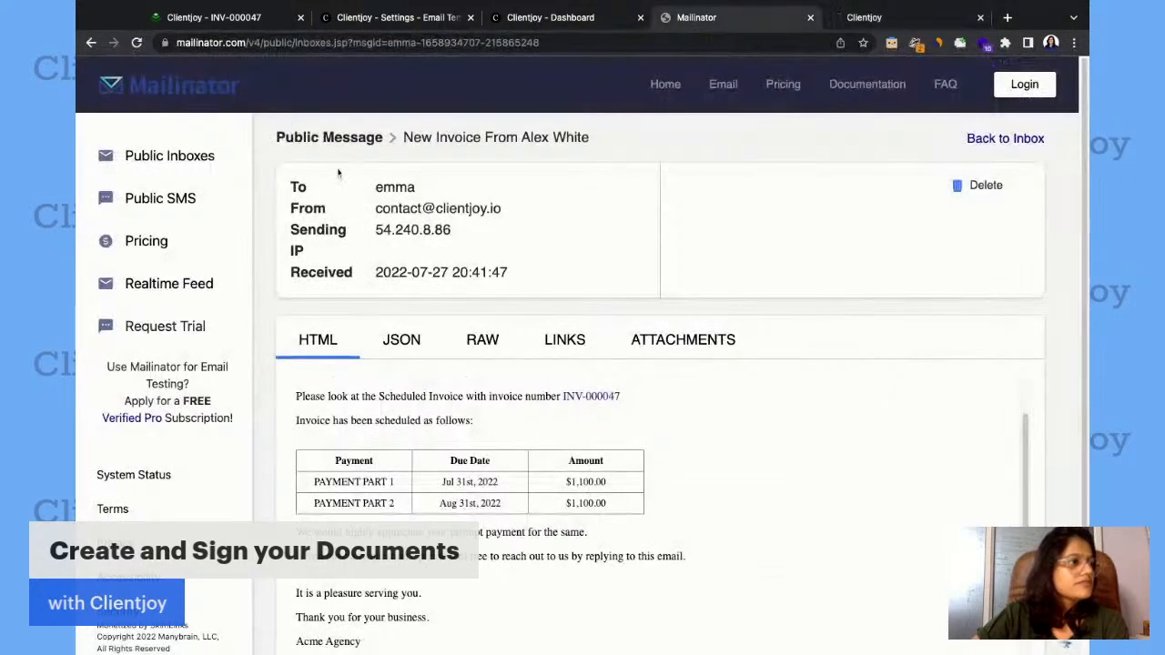
pyautogui.click(91, 43)
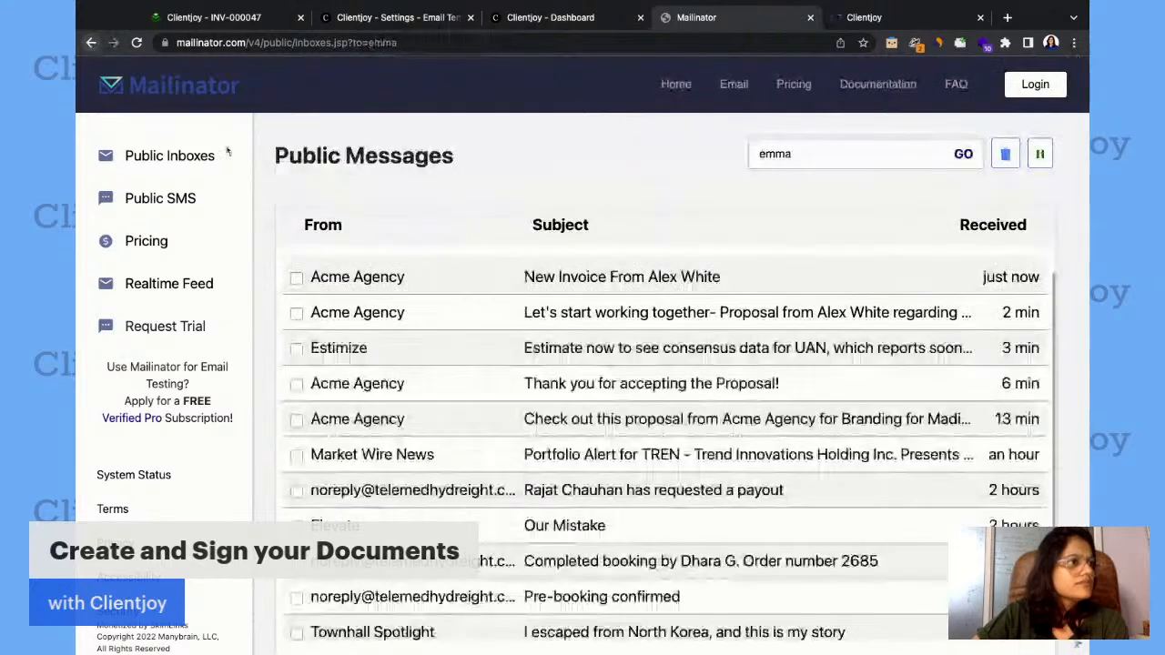
pyautogui.click(418, 314)
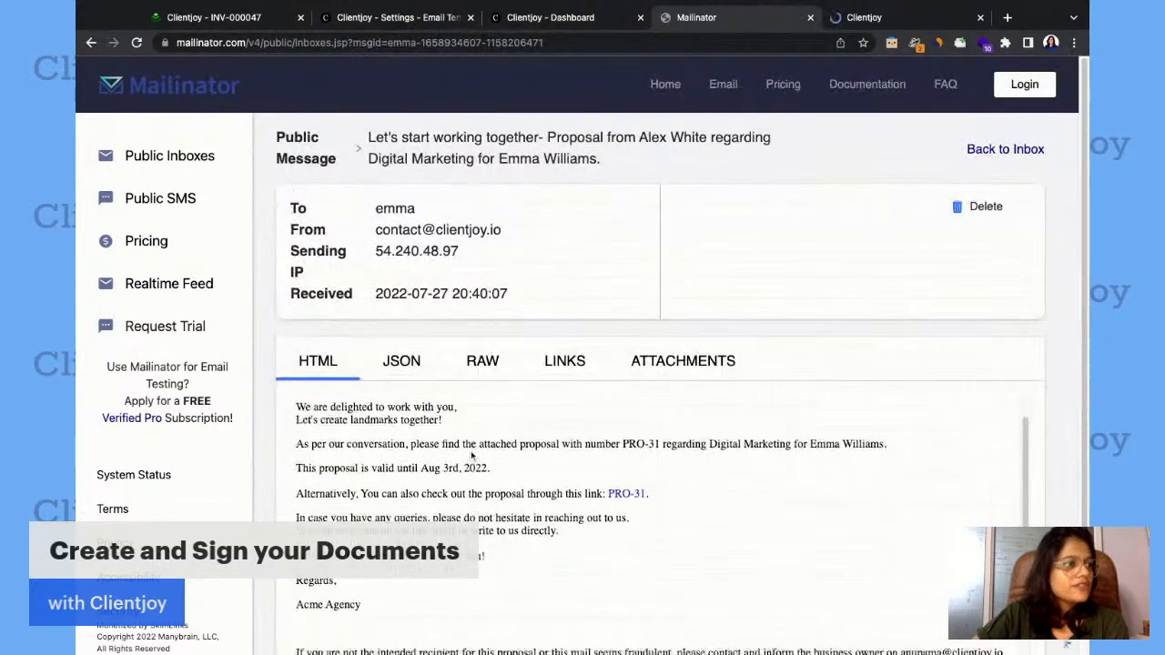
pyautogui.scroll(1, 471, 452)
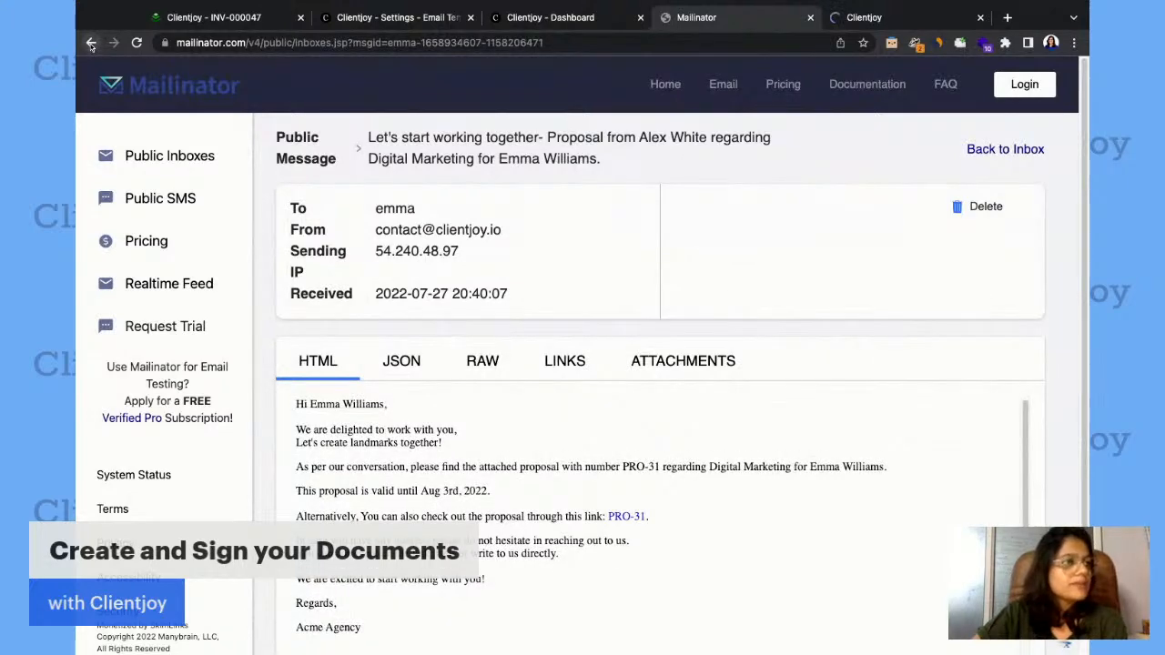
pyautogui.click(91, 43)
# Review the client's view of invoice INV-000047, from the two payment parts down to the terms and conditions, and close it.
pyautogui.click(866, 20)
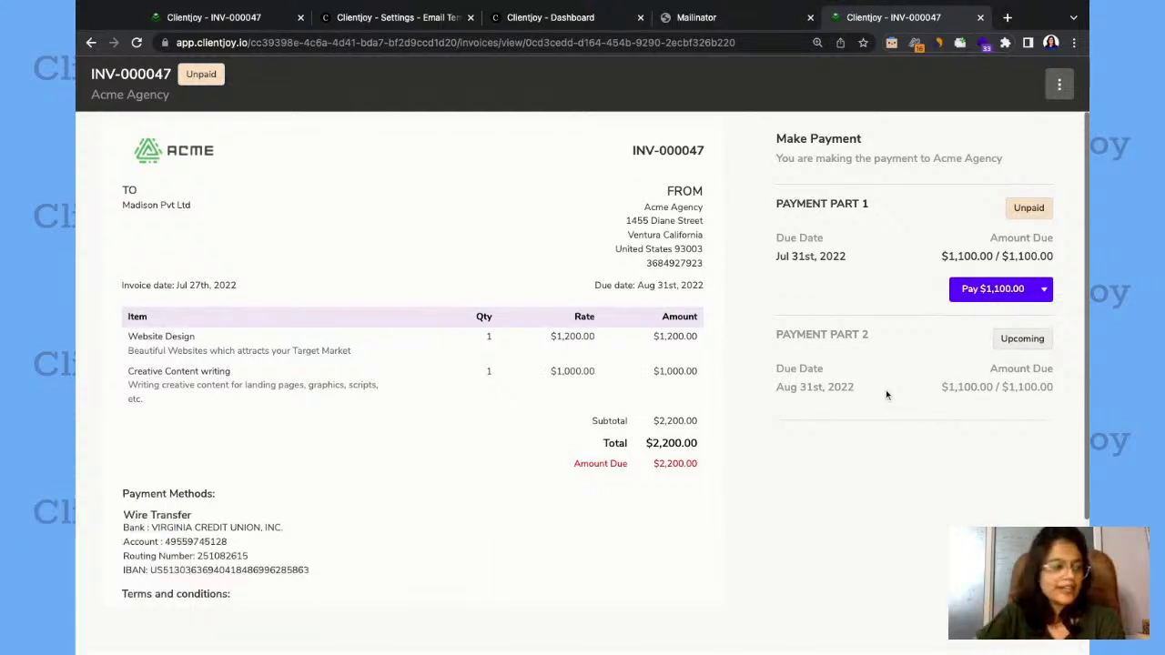
pyautogui.scroll(-2, 524, 416)
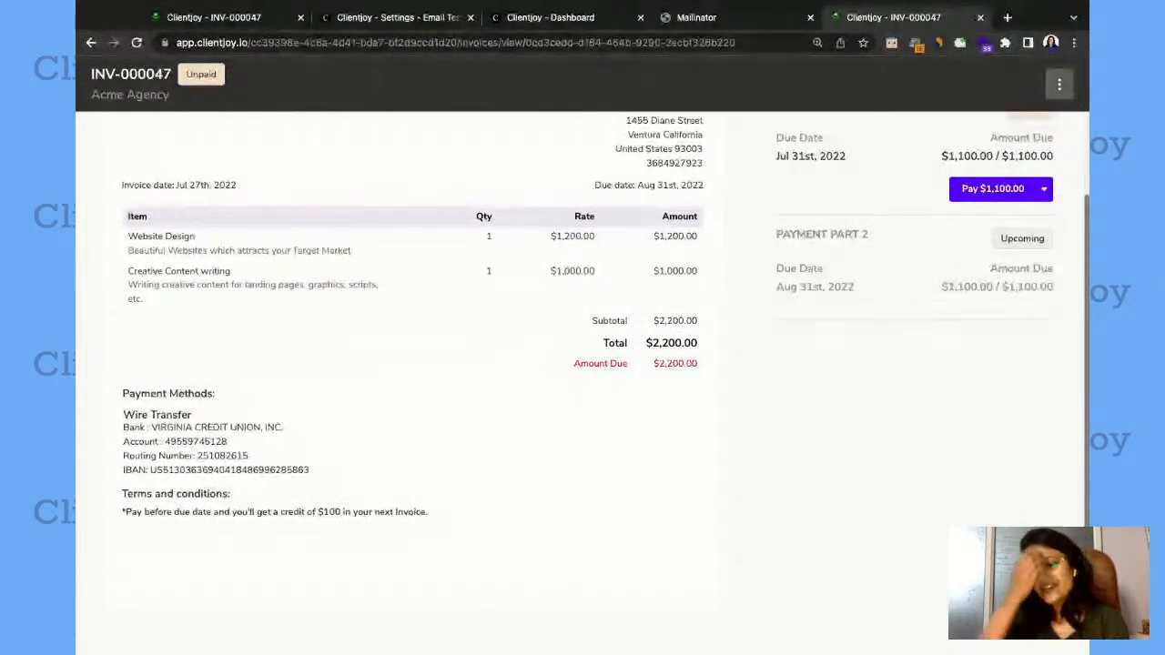
pyautogui.click(979, 17)
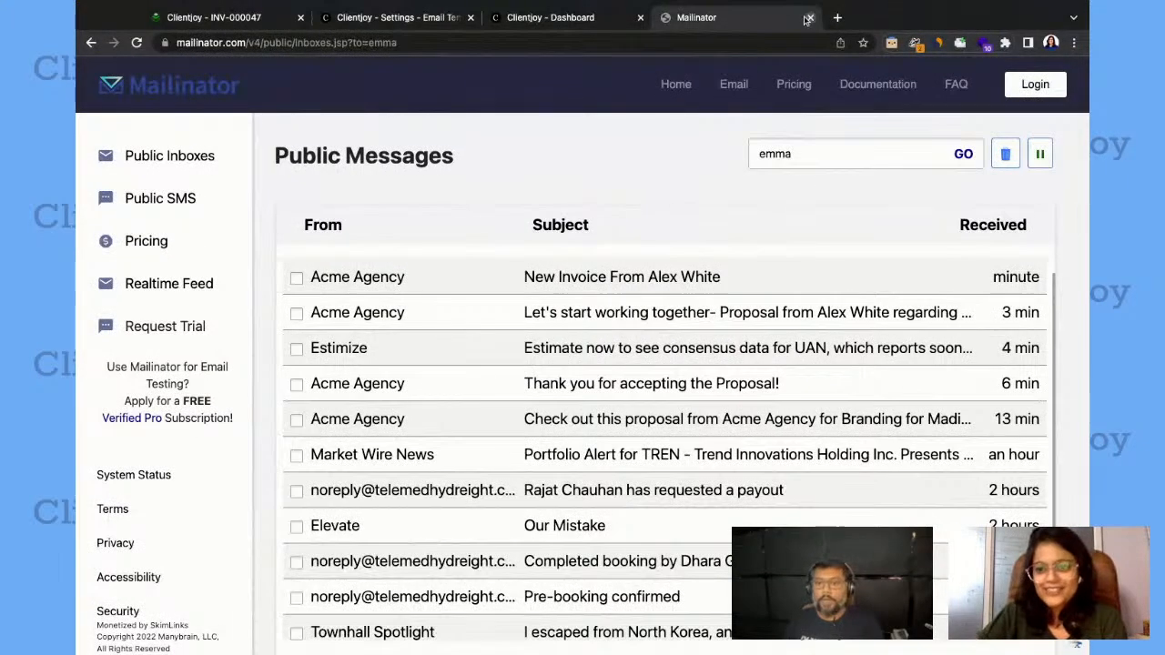
# Switch back to the Clientjoy workspace used for the invoice and look over the dashboard's generated opportunities and proposal summary.
pyautogui.click(524, 14)
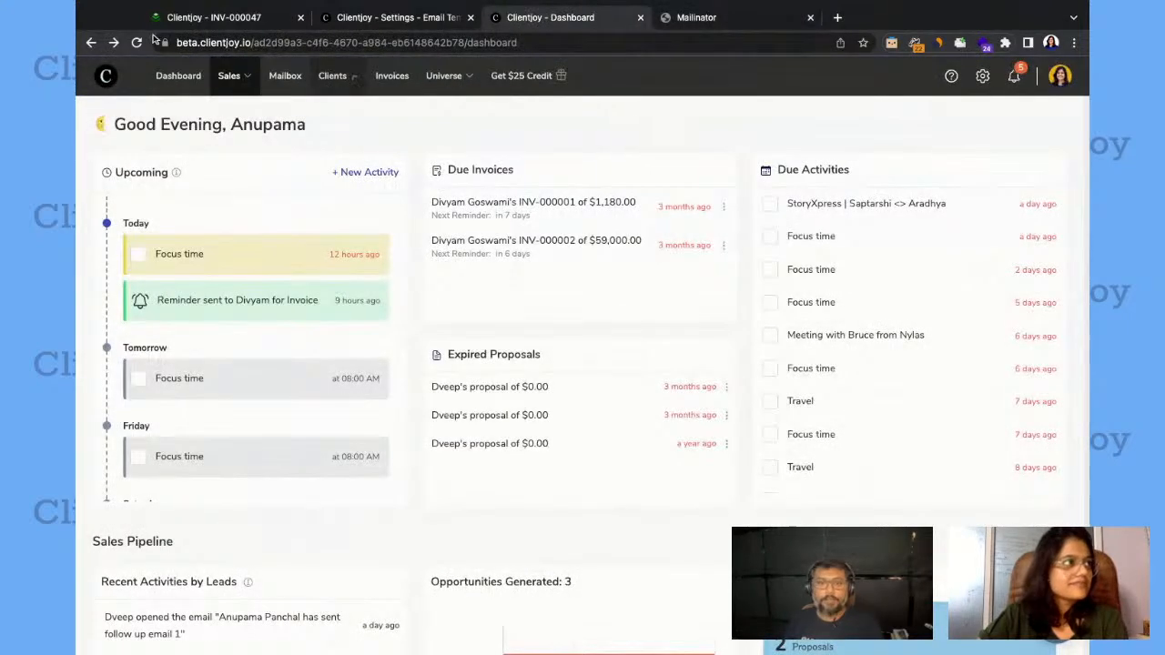
pyautogui.click(190, 25)
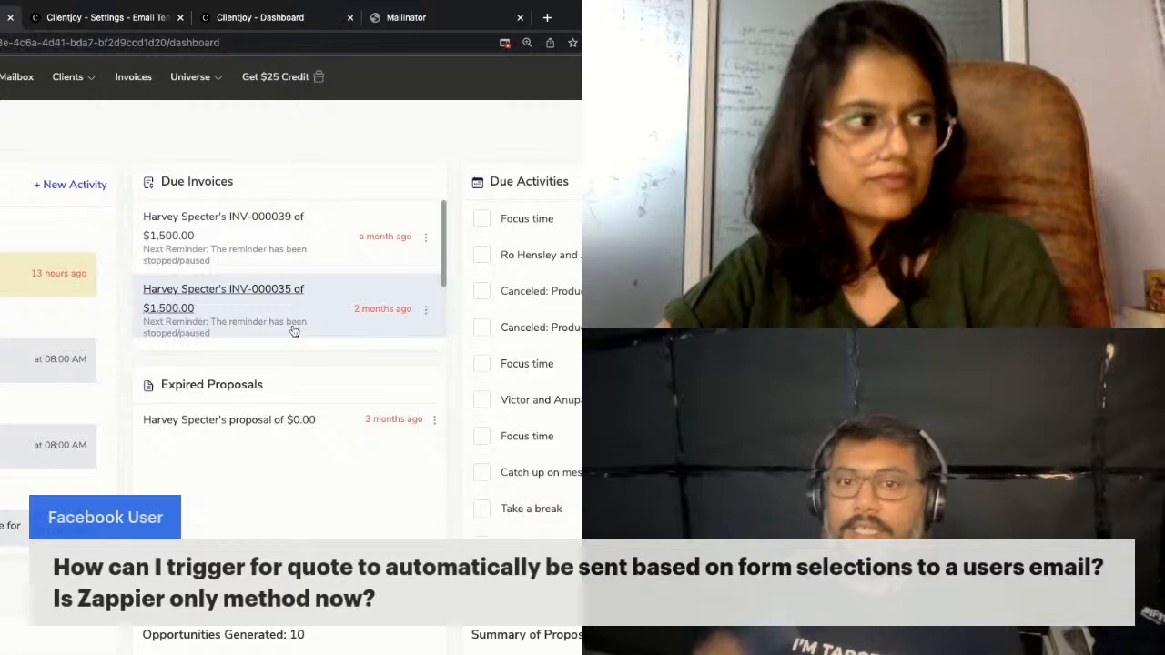
pyautogui.scroll(-5, 446, 360)
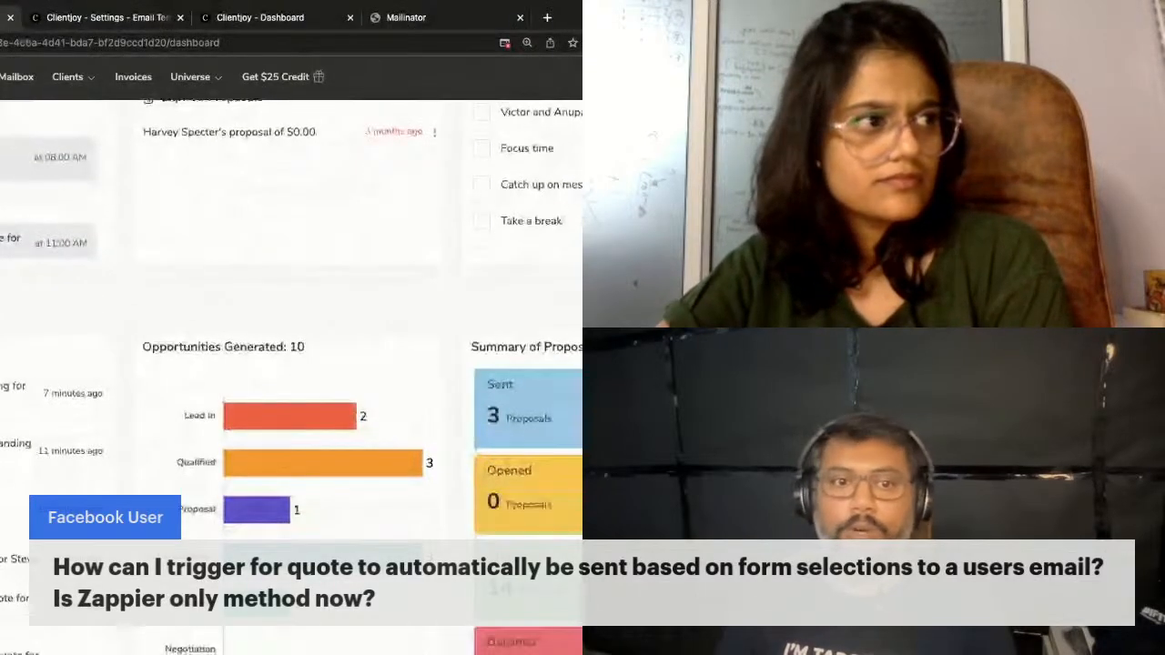
pyautogui.scroll(-3, 398, 339)
pyautogui.scroll(-1, 398, 340)
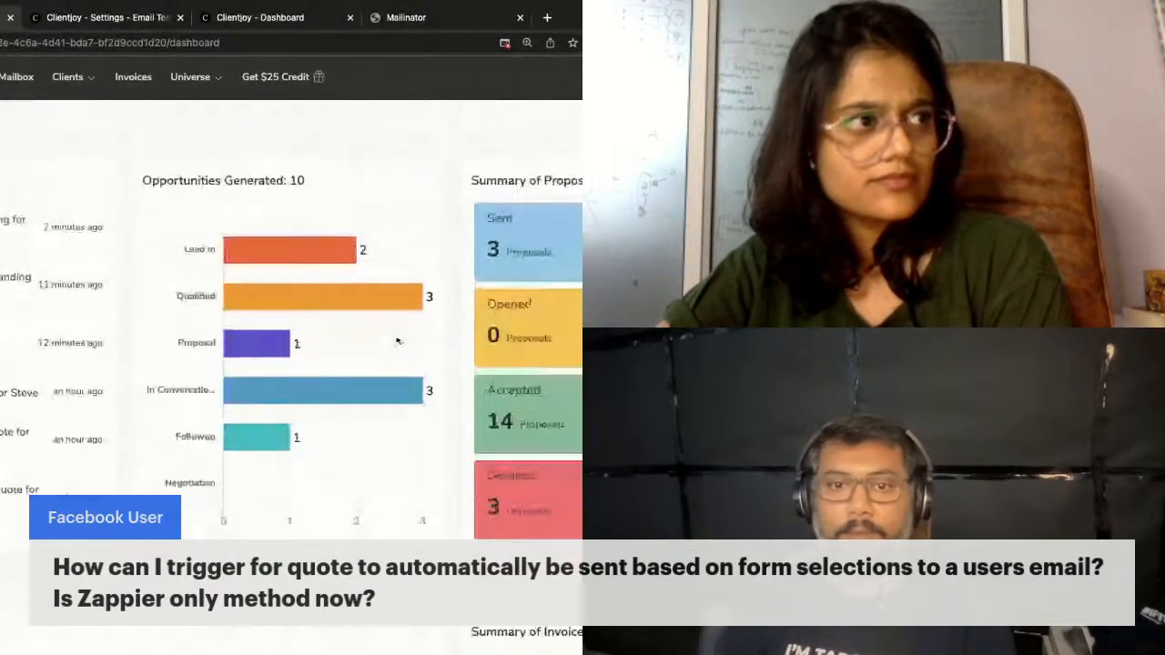
pyautogui.scroll(1, 398, 340)
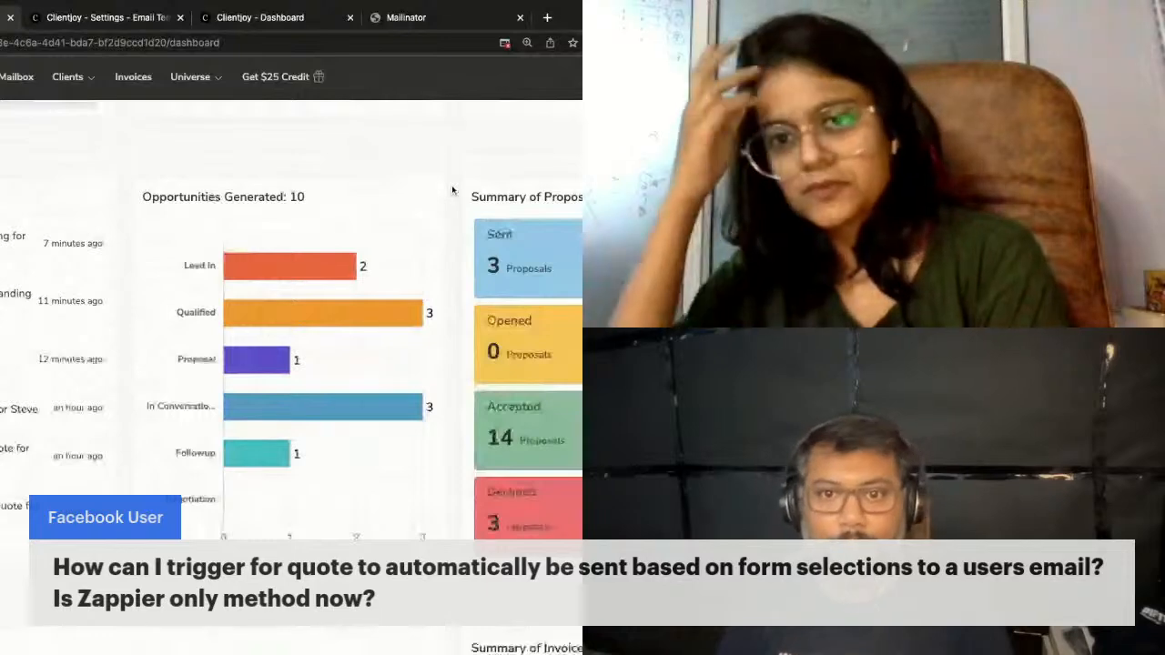